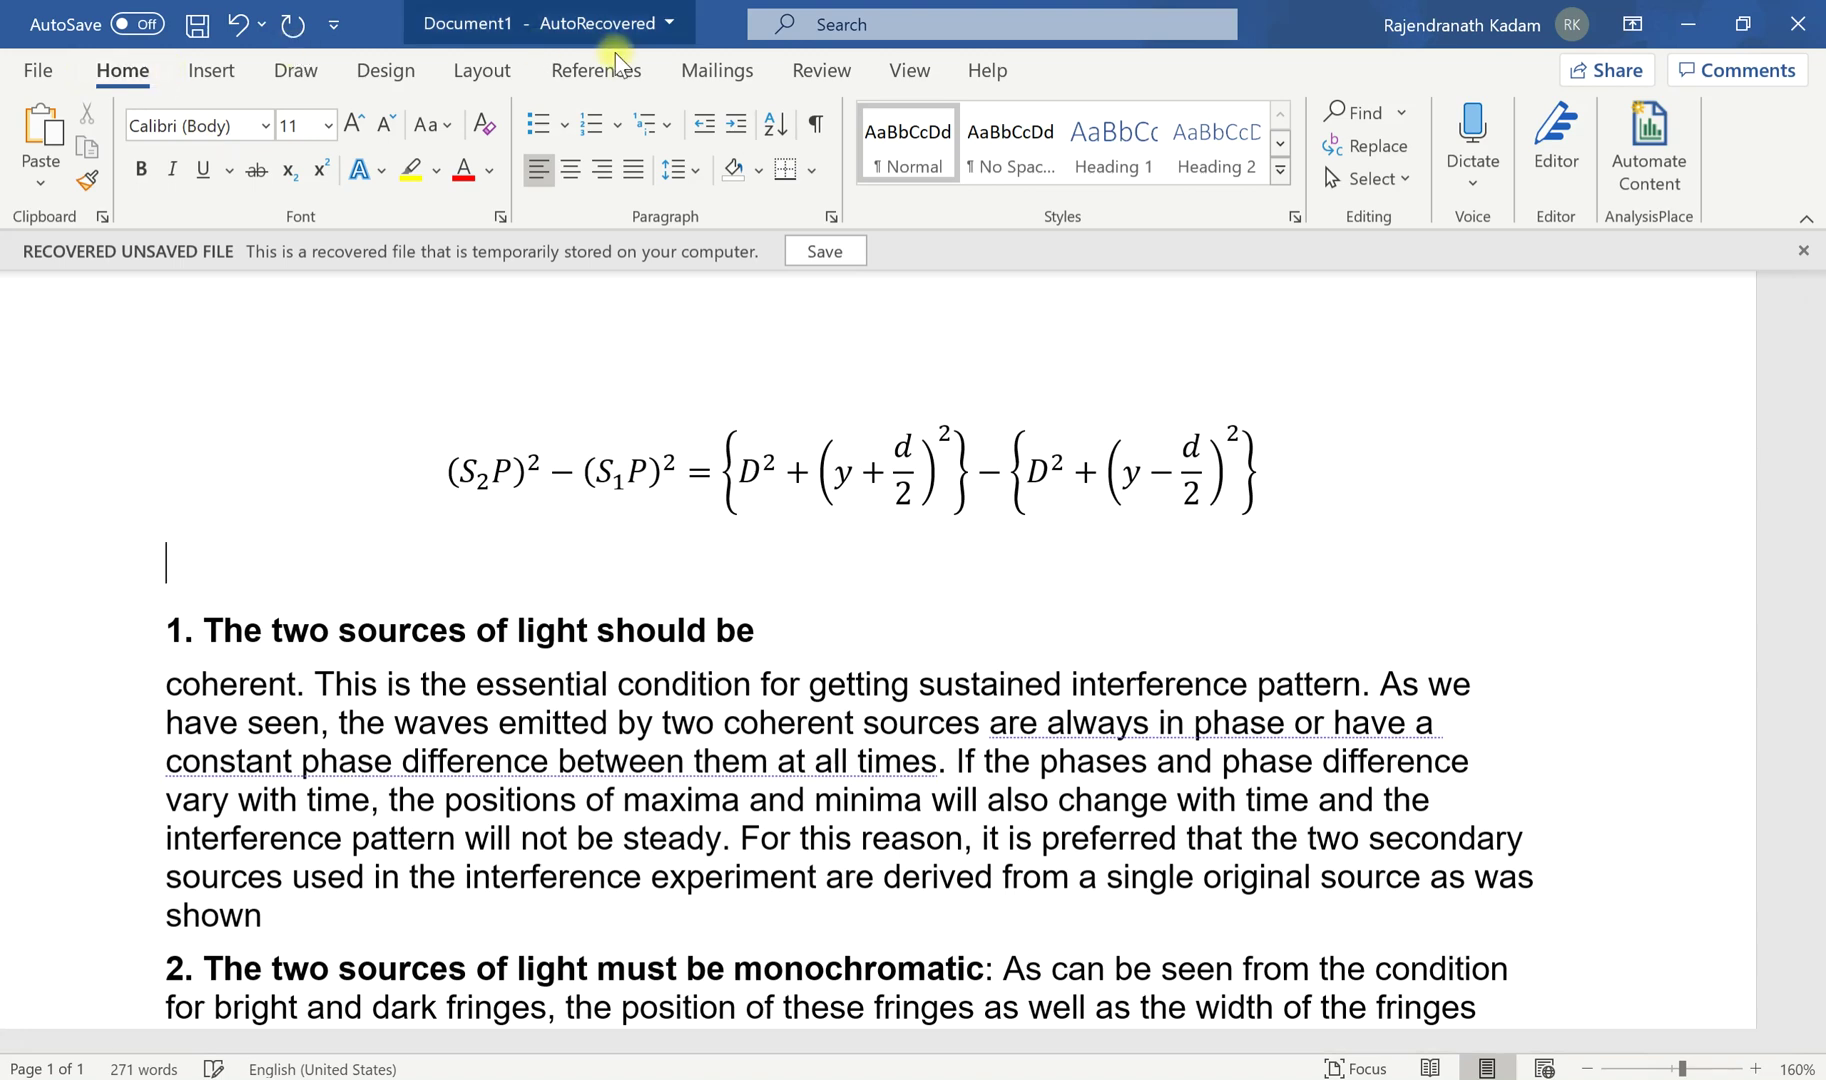
Insert a new blank equation below the existing one and begin it with an opening parenthesis
{"action": "left_click", "coordinate": [210, 72]}
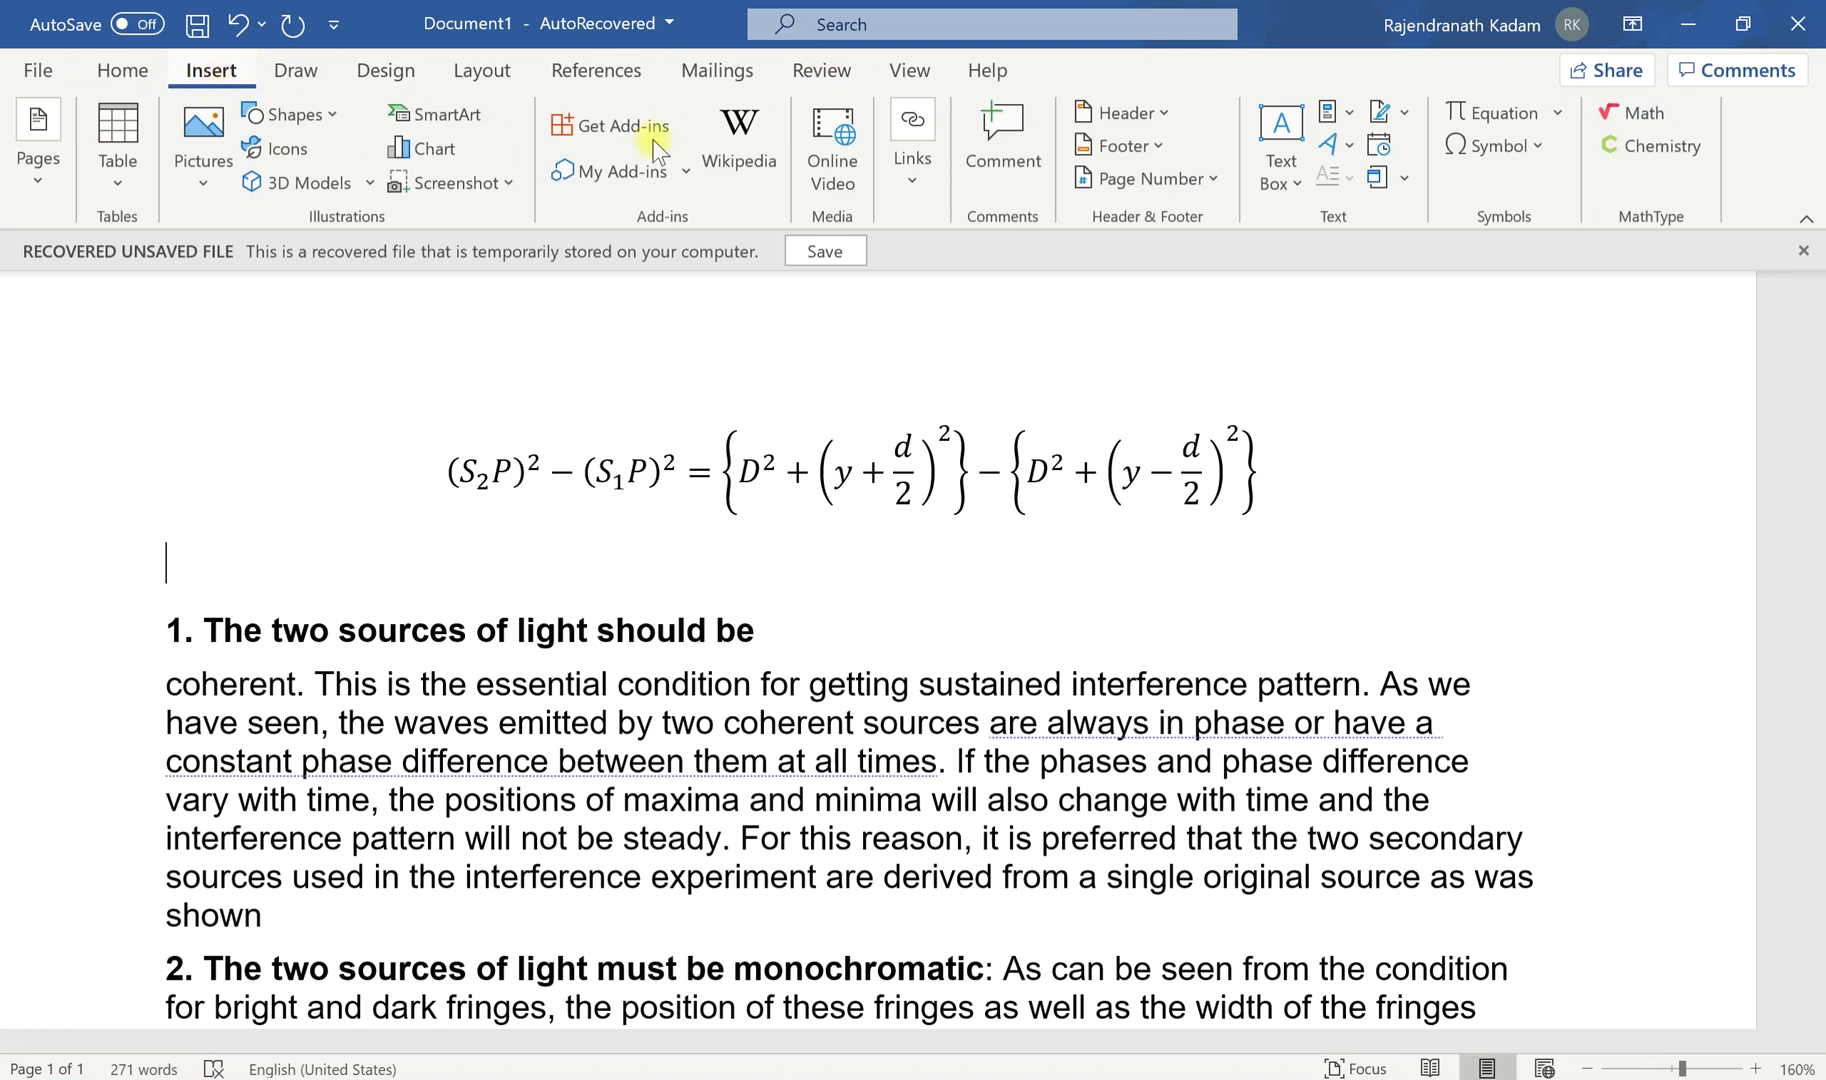
{"action": "left_click", "coordinate": [1514, 116]}
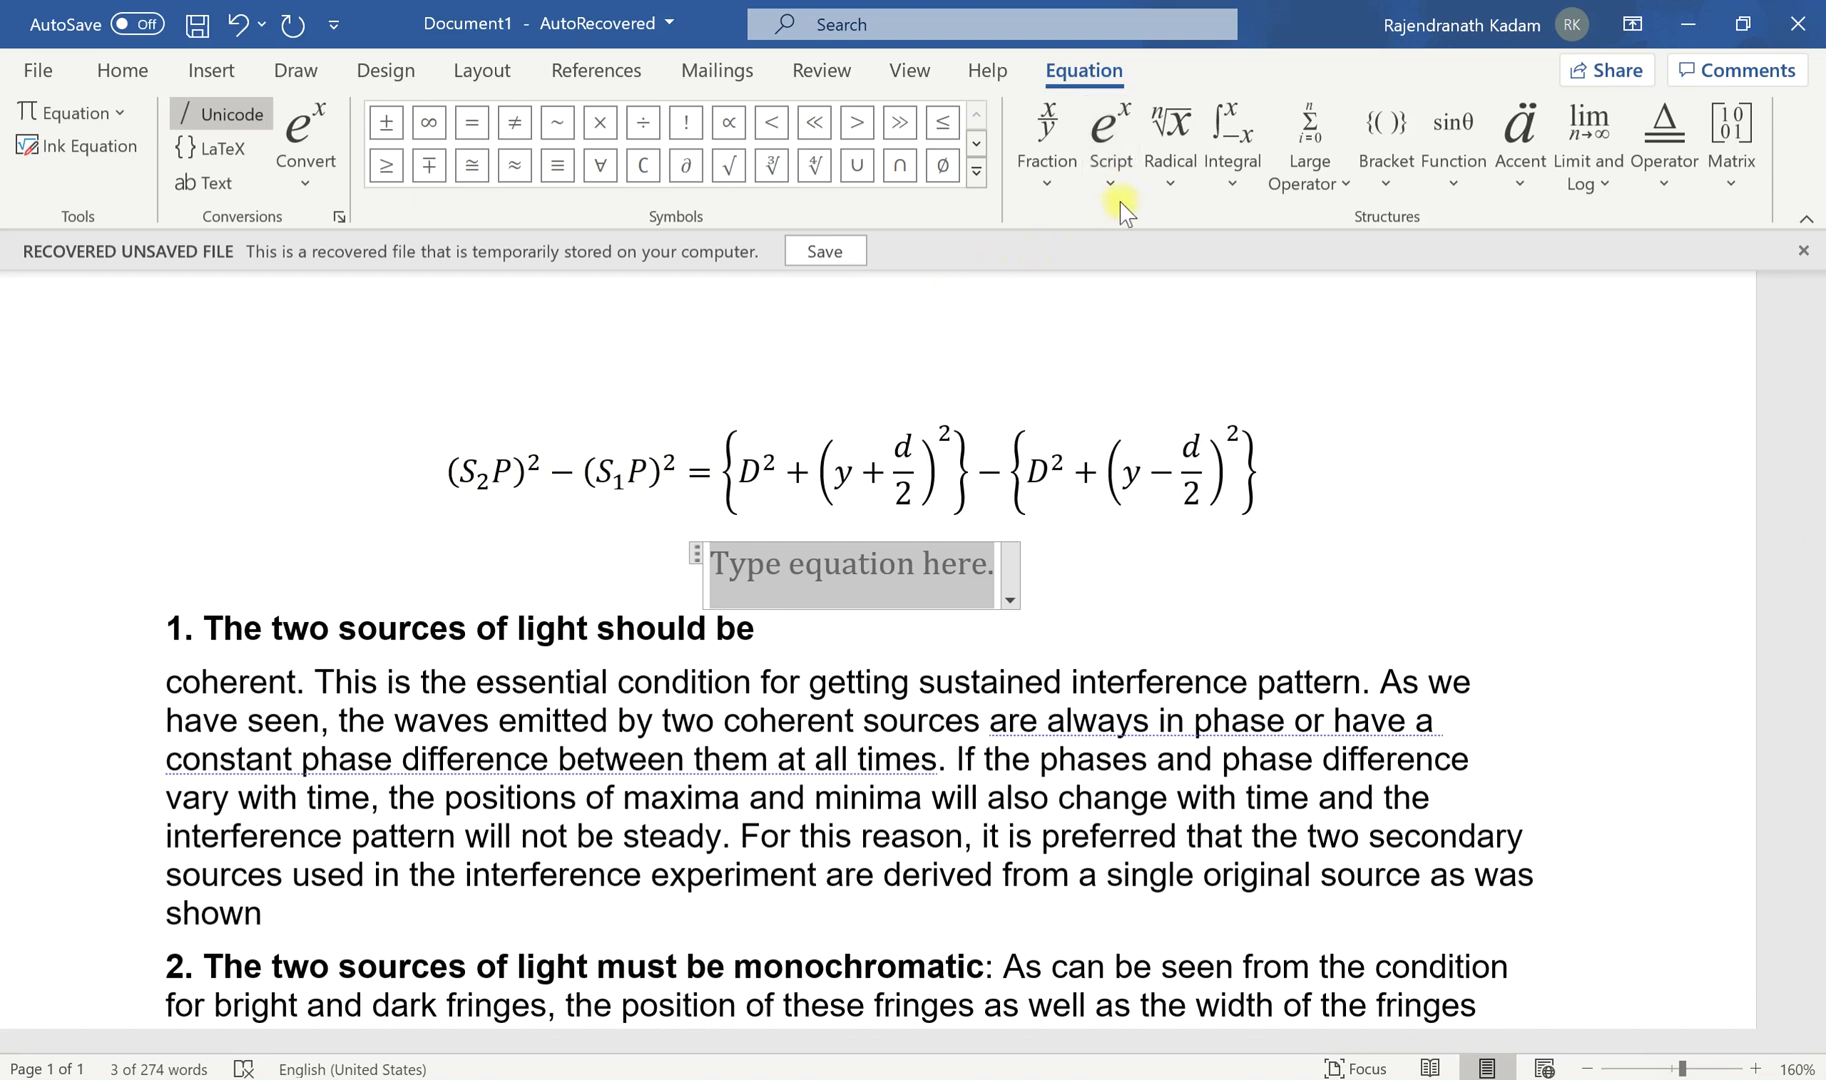
{"action": "left_click", "coordinate": [762, 571]}
{"action": "type", "text": "("}
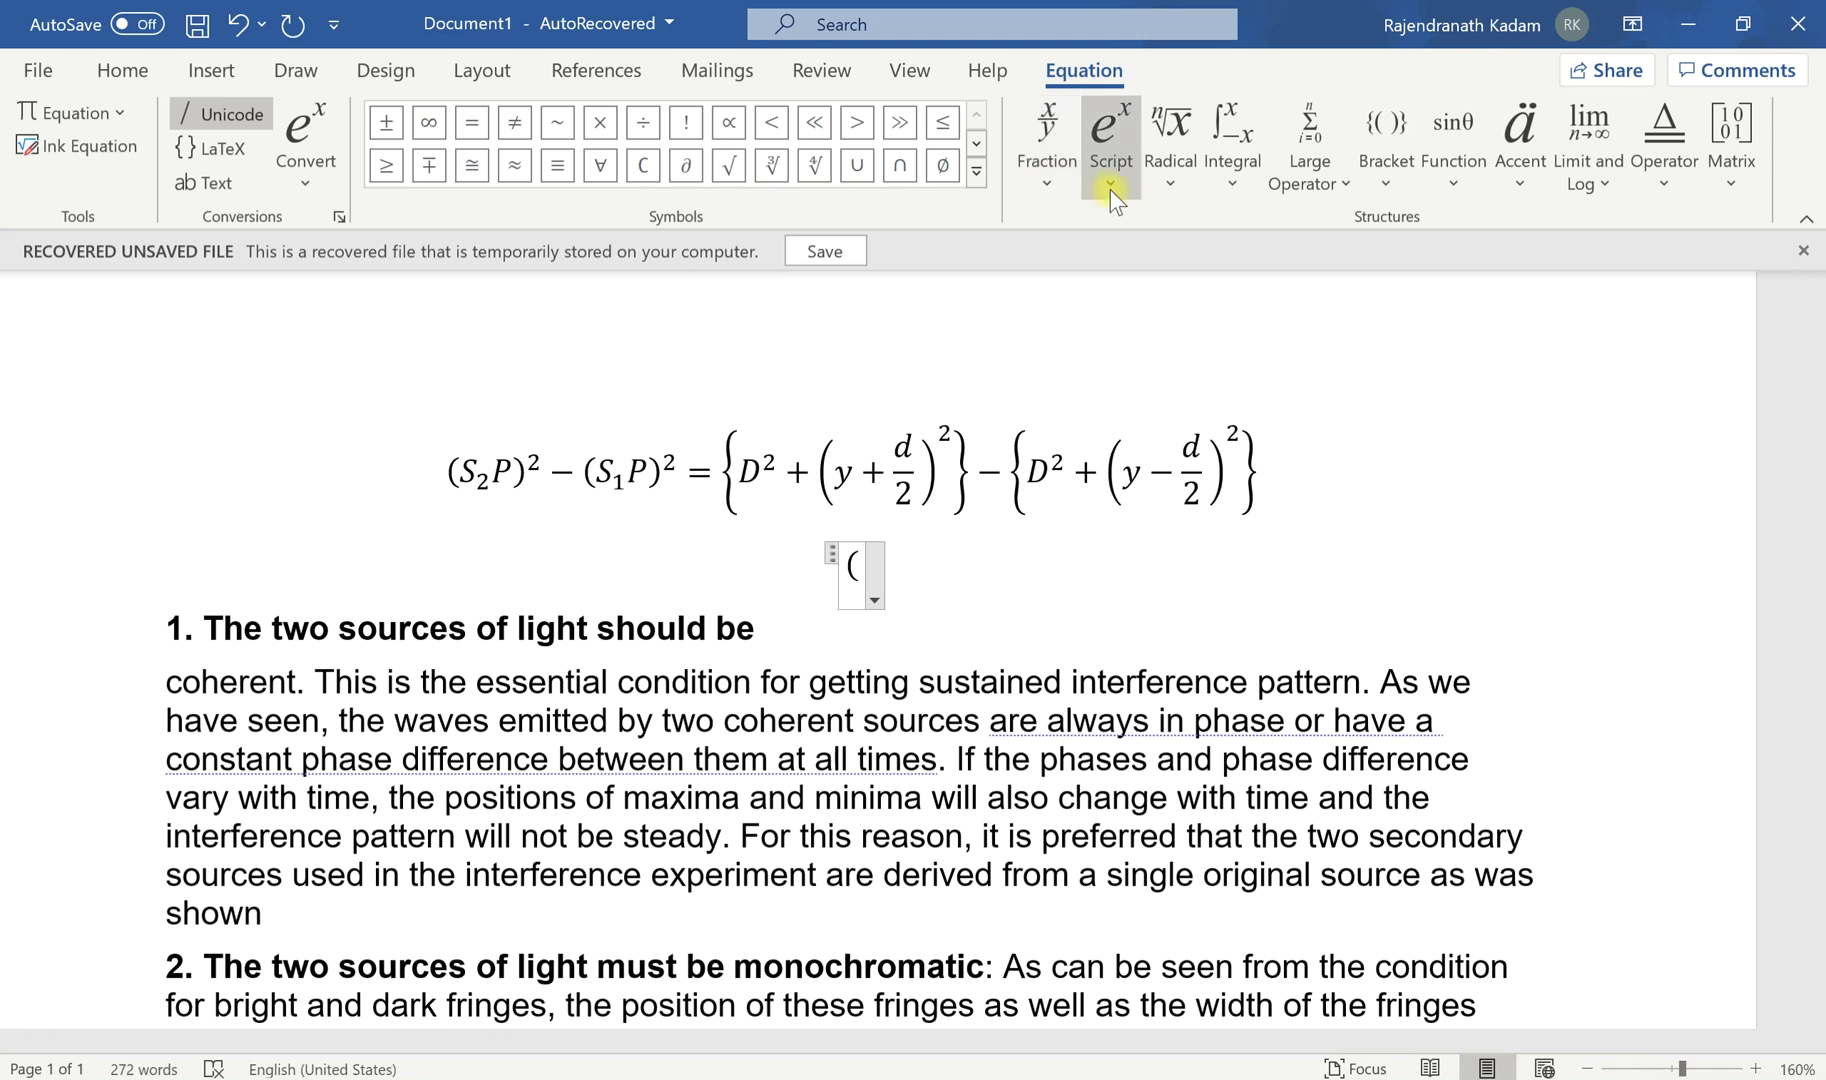
Add S with subscript 2 after the opening parenthesis, followed by P and a closing parenthesis, to form (S₂P)
{"action": "left_click", "coordinate": [1110, 188]}
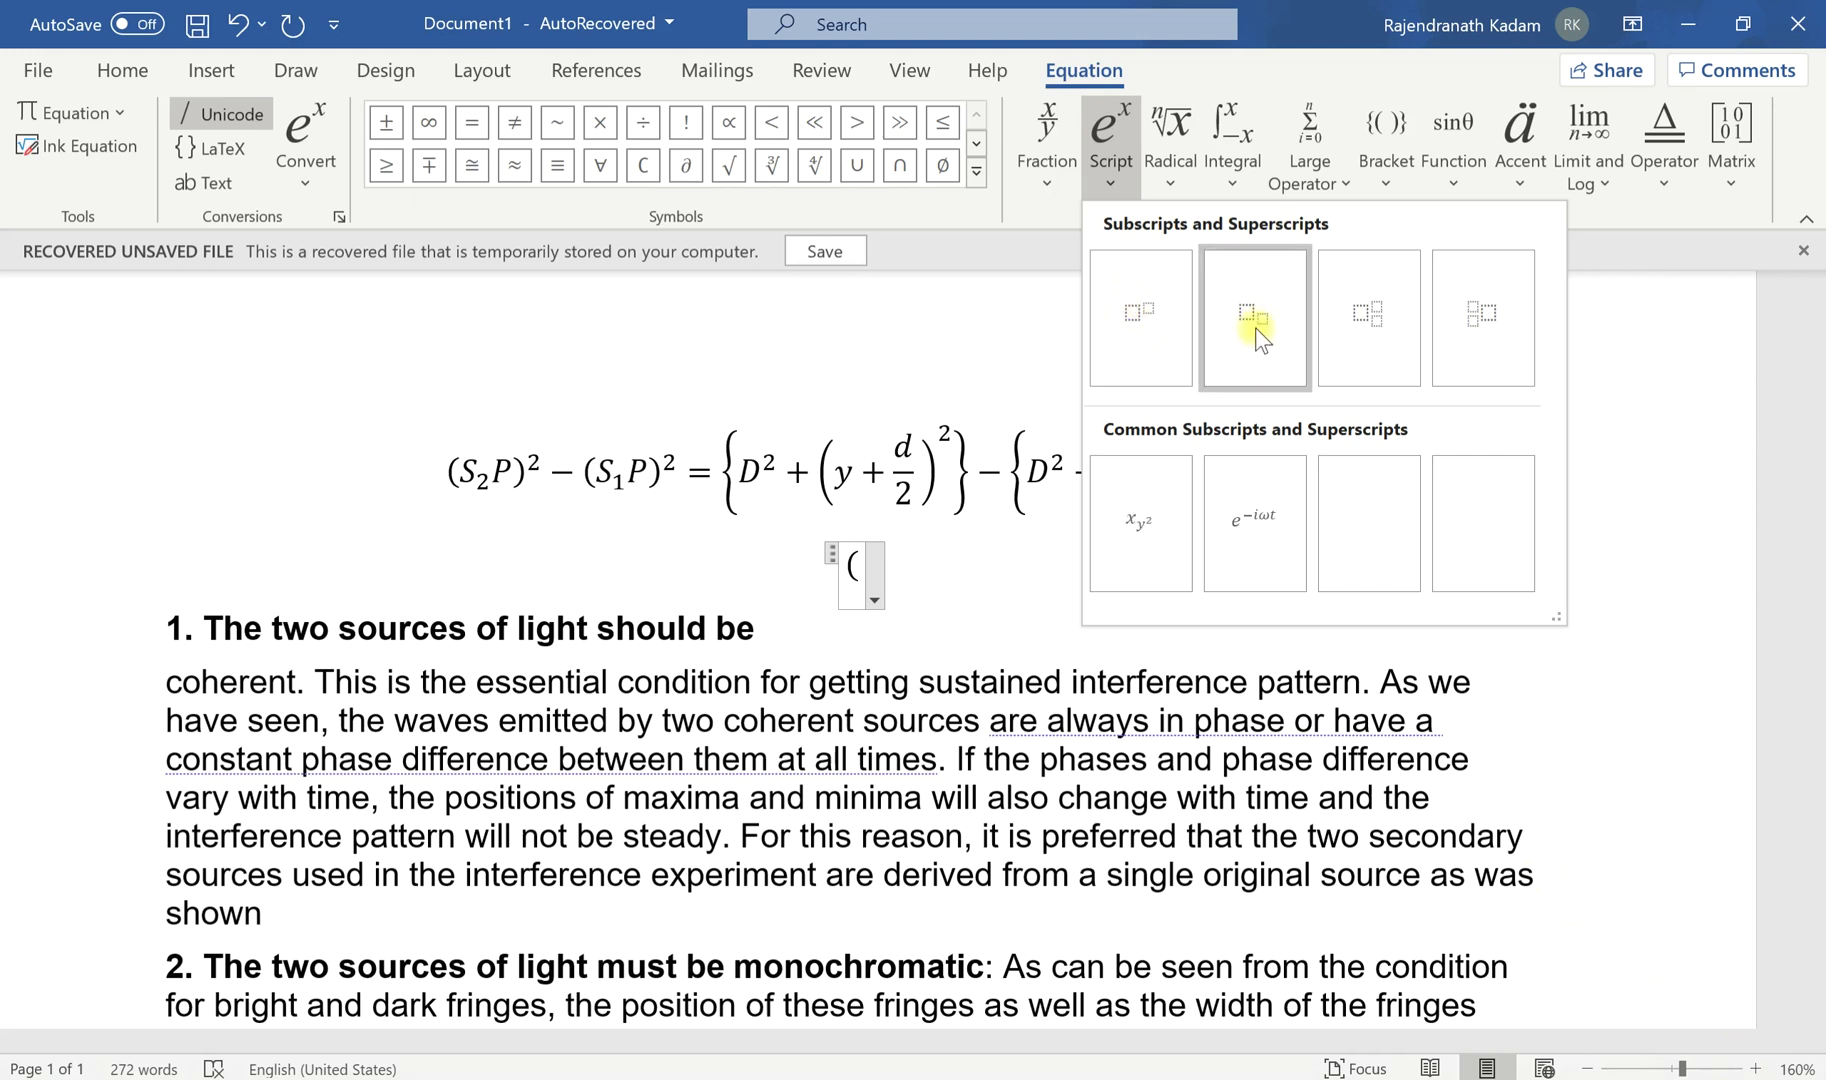
{"action": "left_click", "coordinate": [1255, 327]}
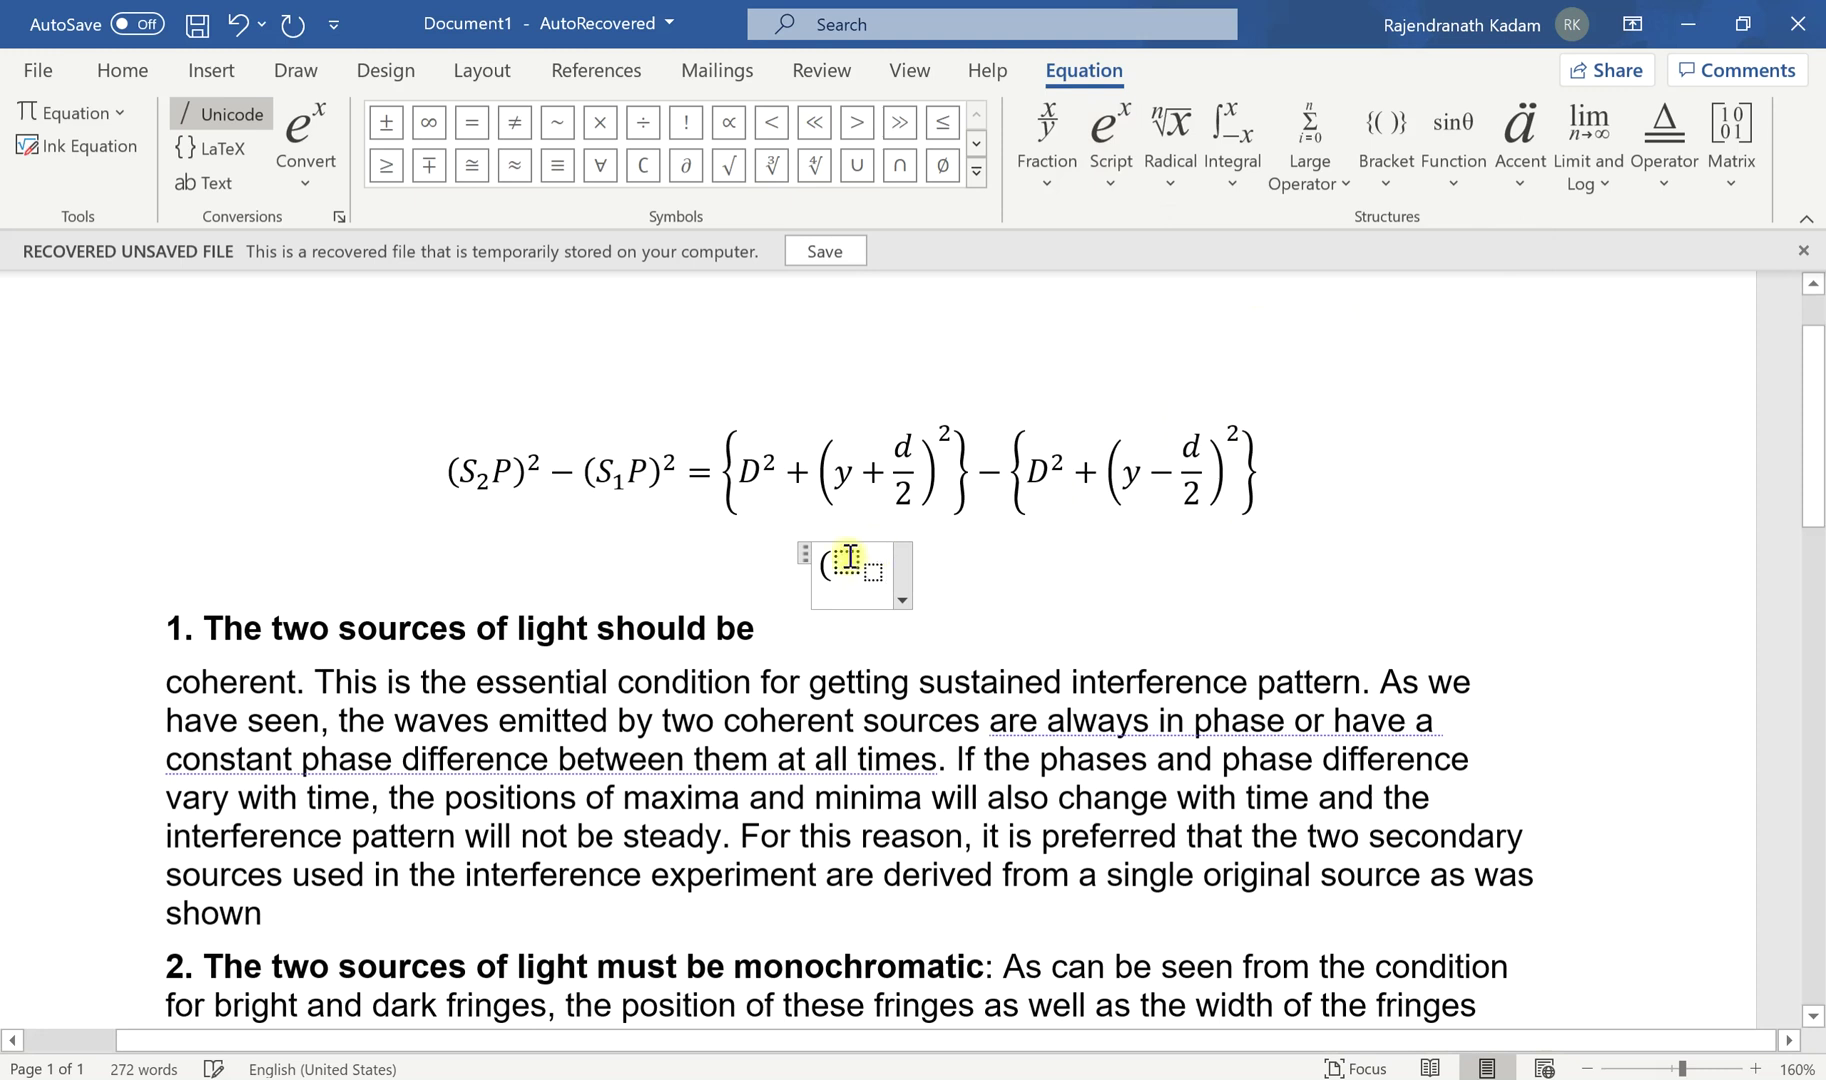
{"action": "left_click", "coordinate": [848, 558]}
{"action": "left_click", "coordinate": [848, 558]}
{"action": "type", "text": "S"}
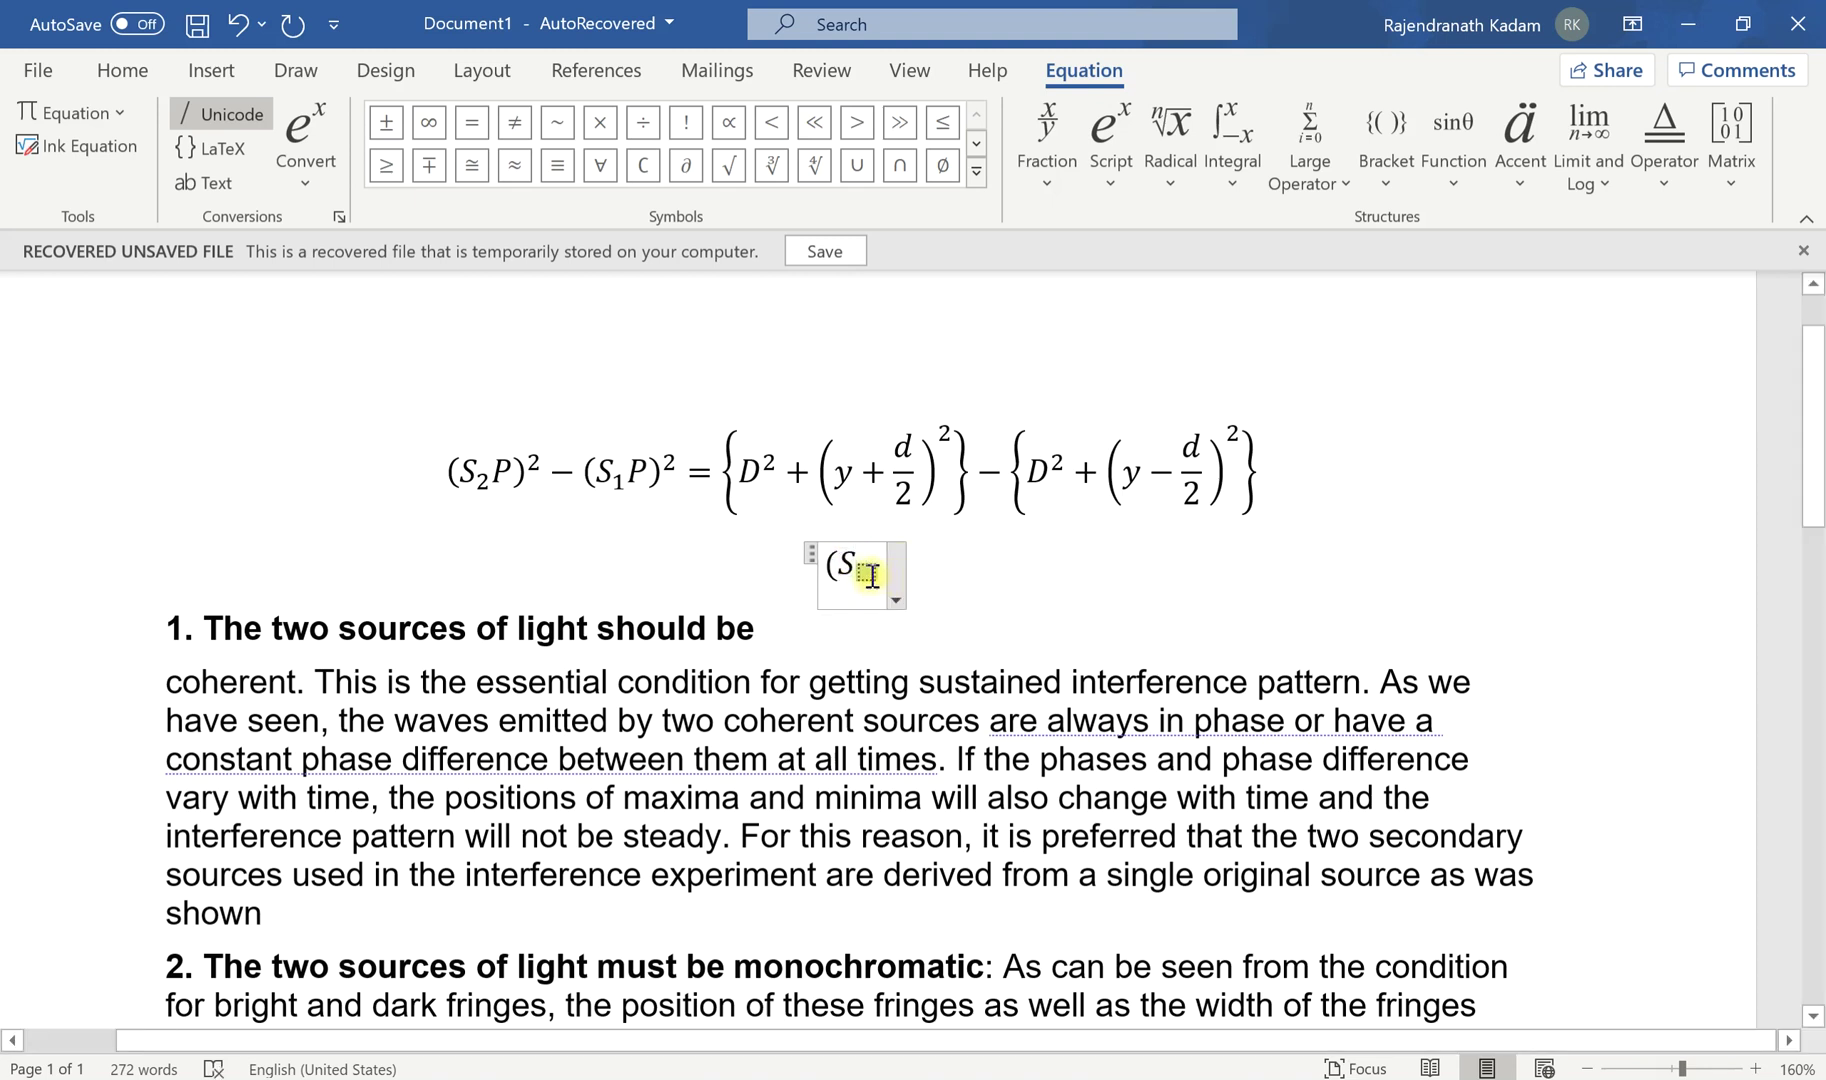
{"action": "type", "text": "2"}
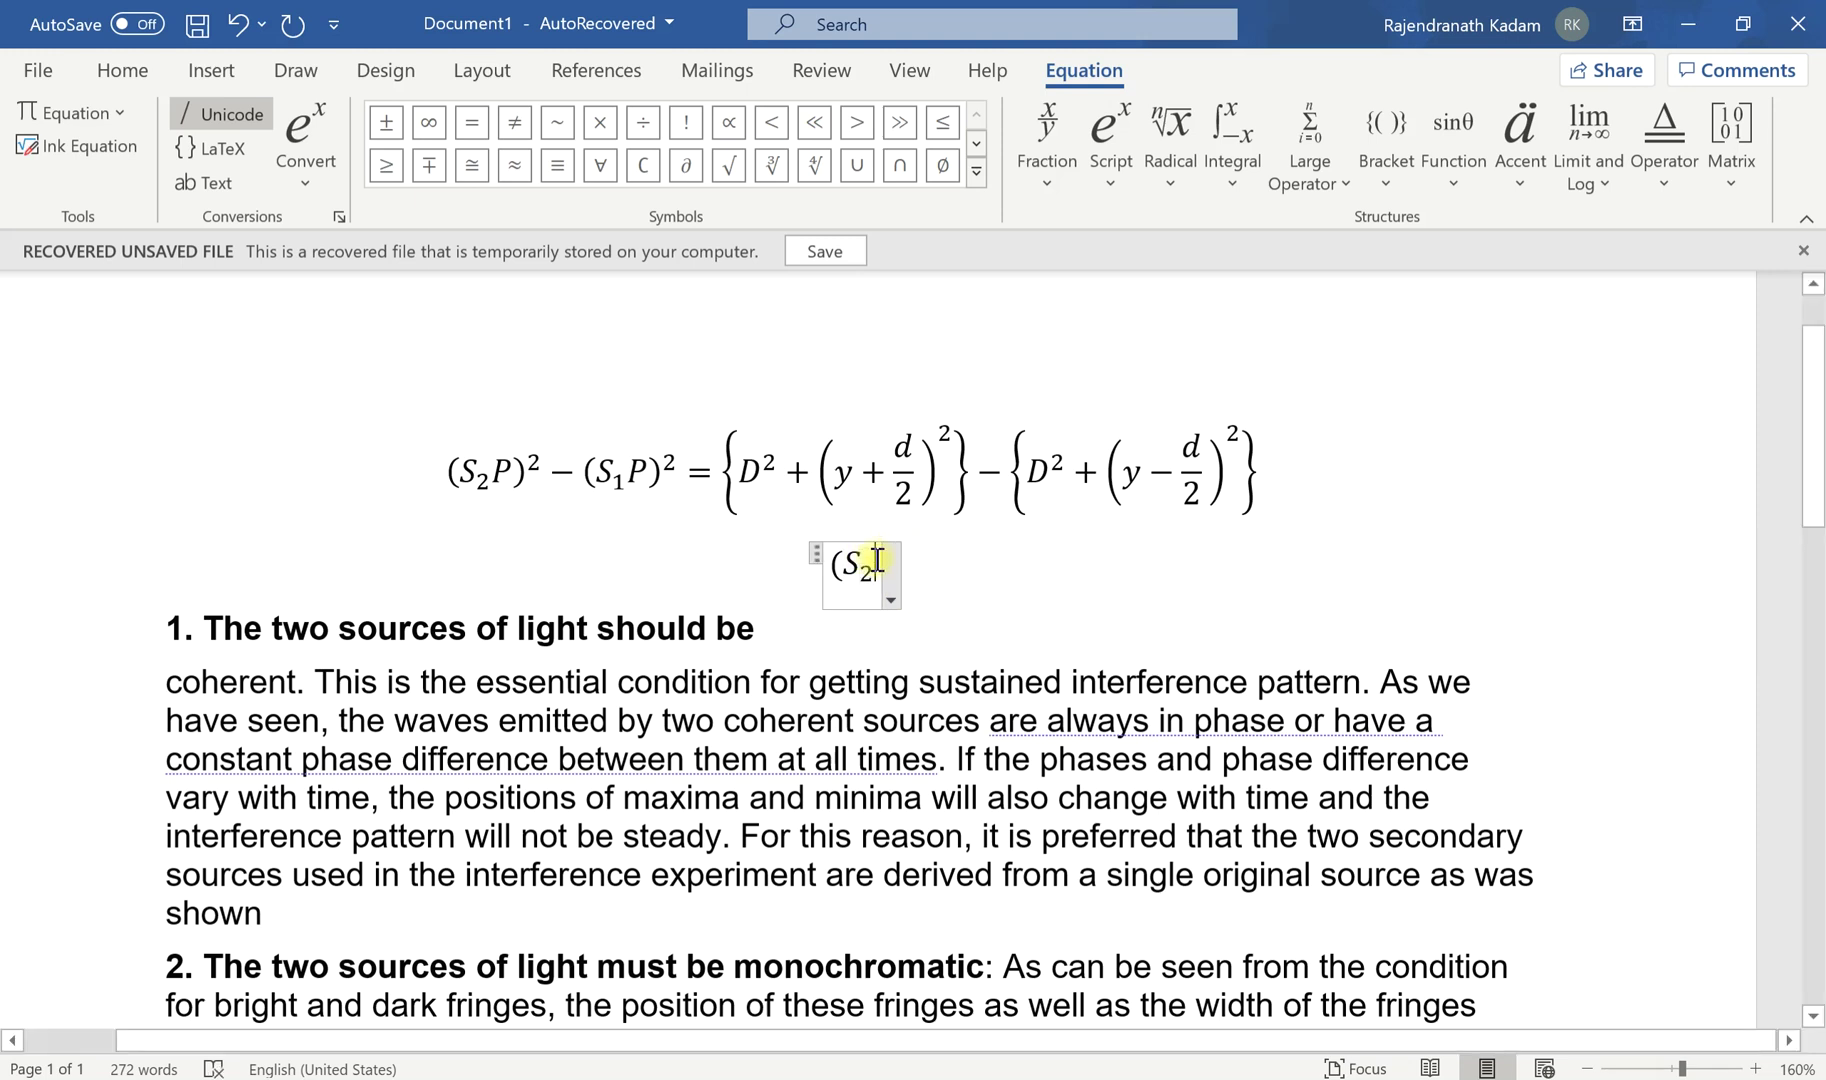
{"action": "key", "text": "Right"}
{"action": "type", "text": "P"}
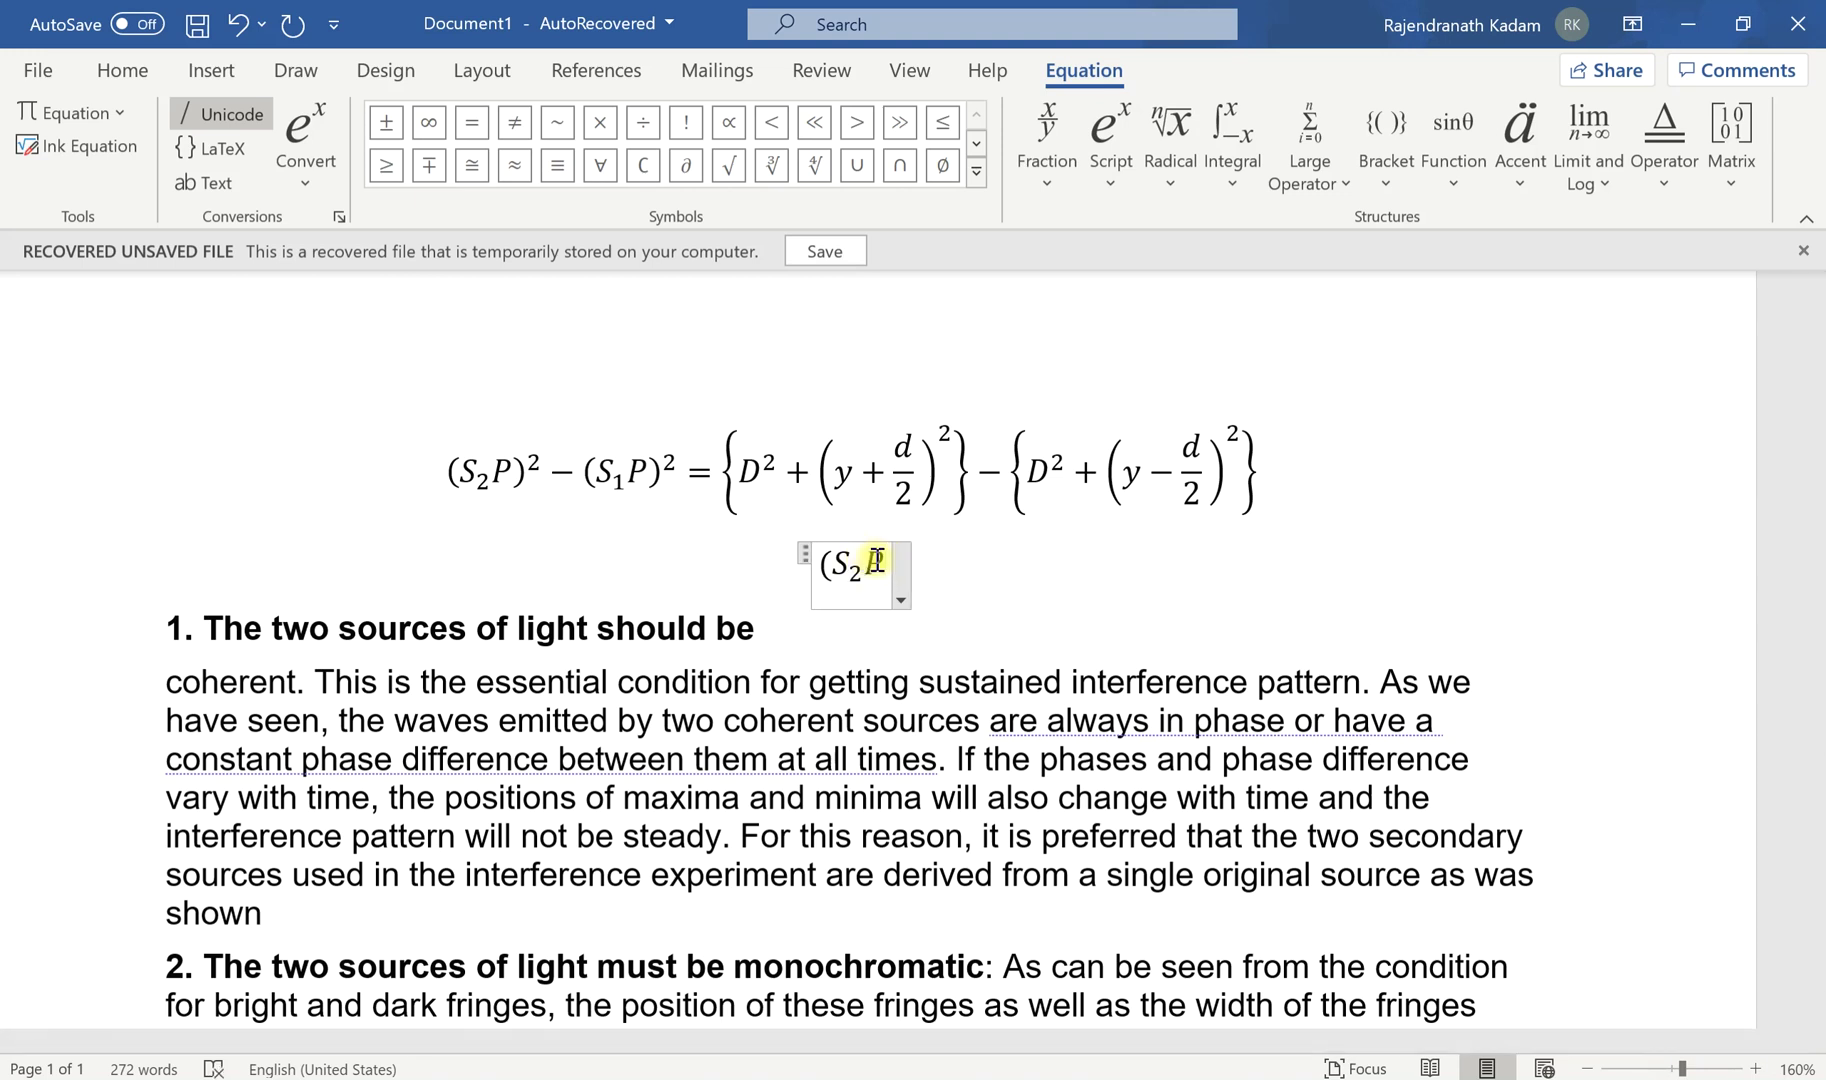
{"action": "type", "text": ")"}
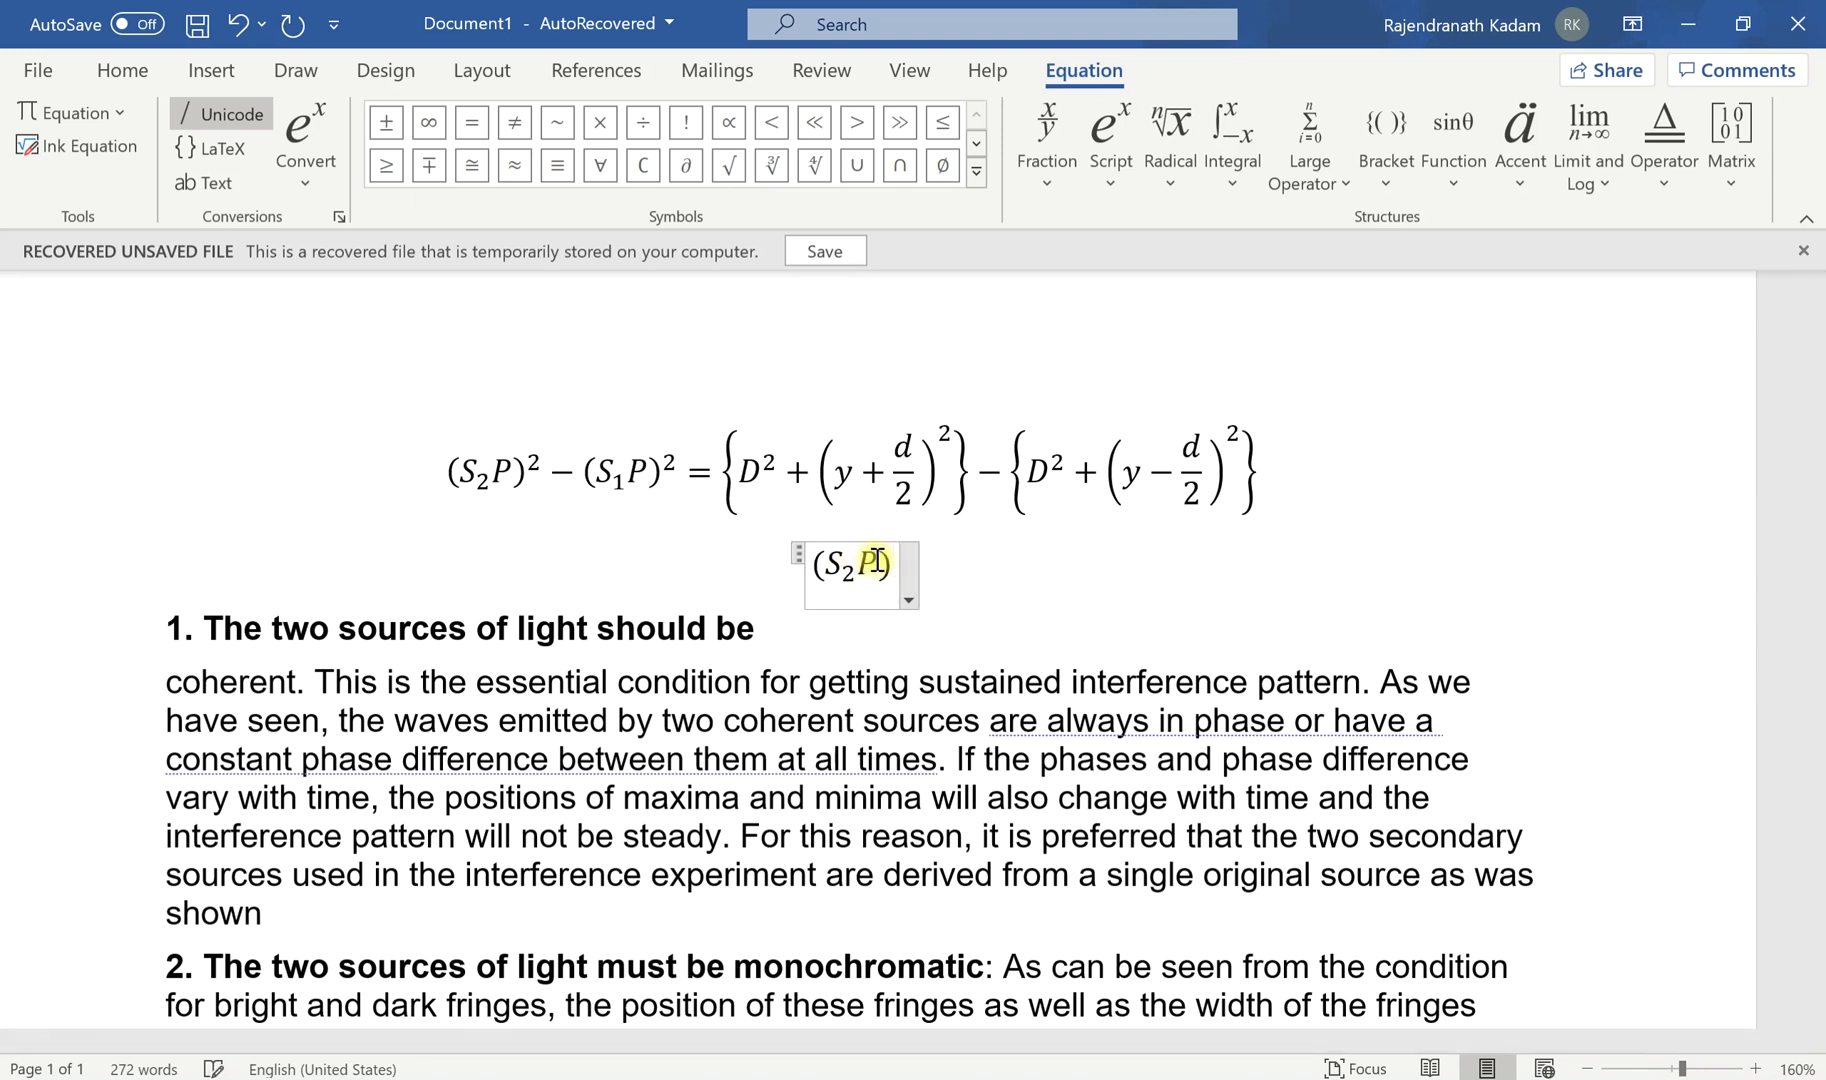
Apply a superscript structure to the whole (S₂P) term and enter 2 as its exponent
{"action": "left_click_drag", "start_coordinate": [816, 564], "coordinate": [892, 562]}
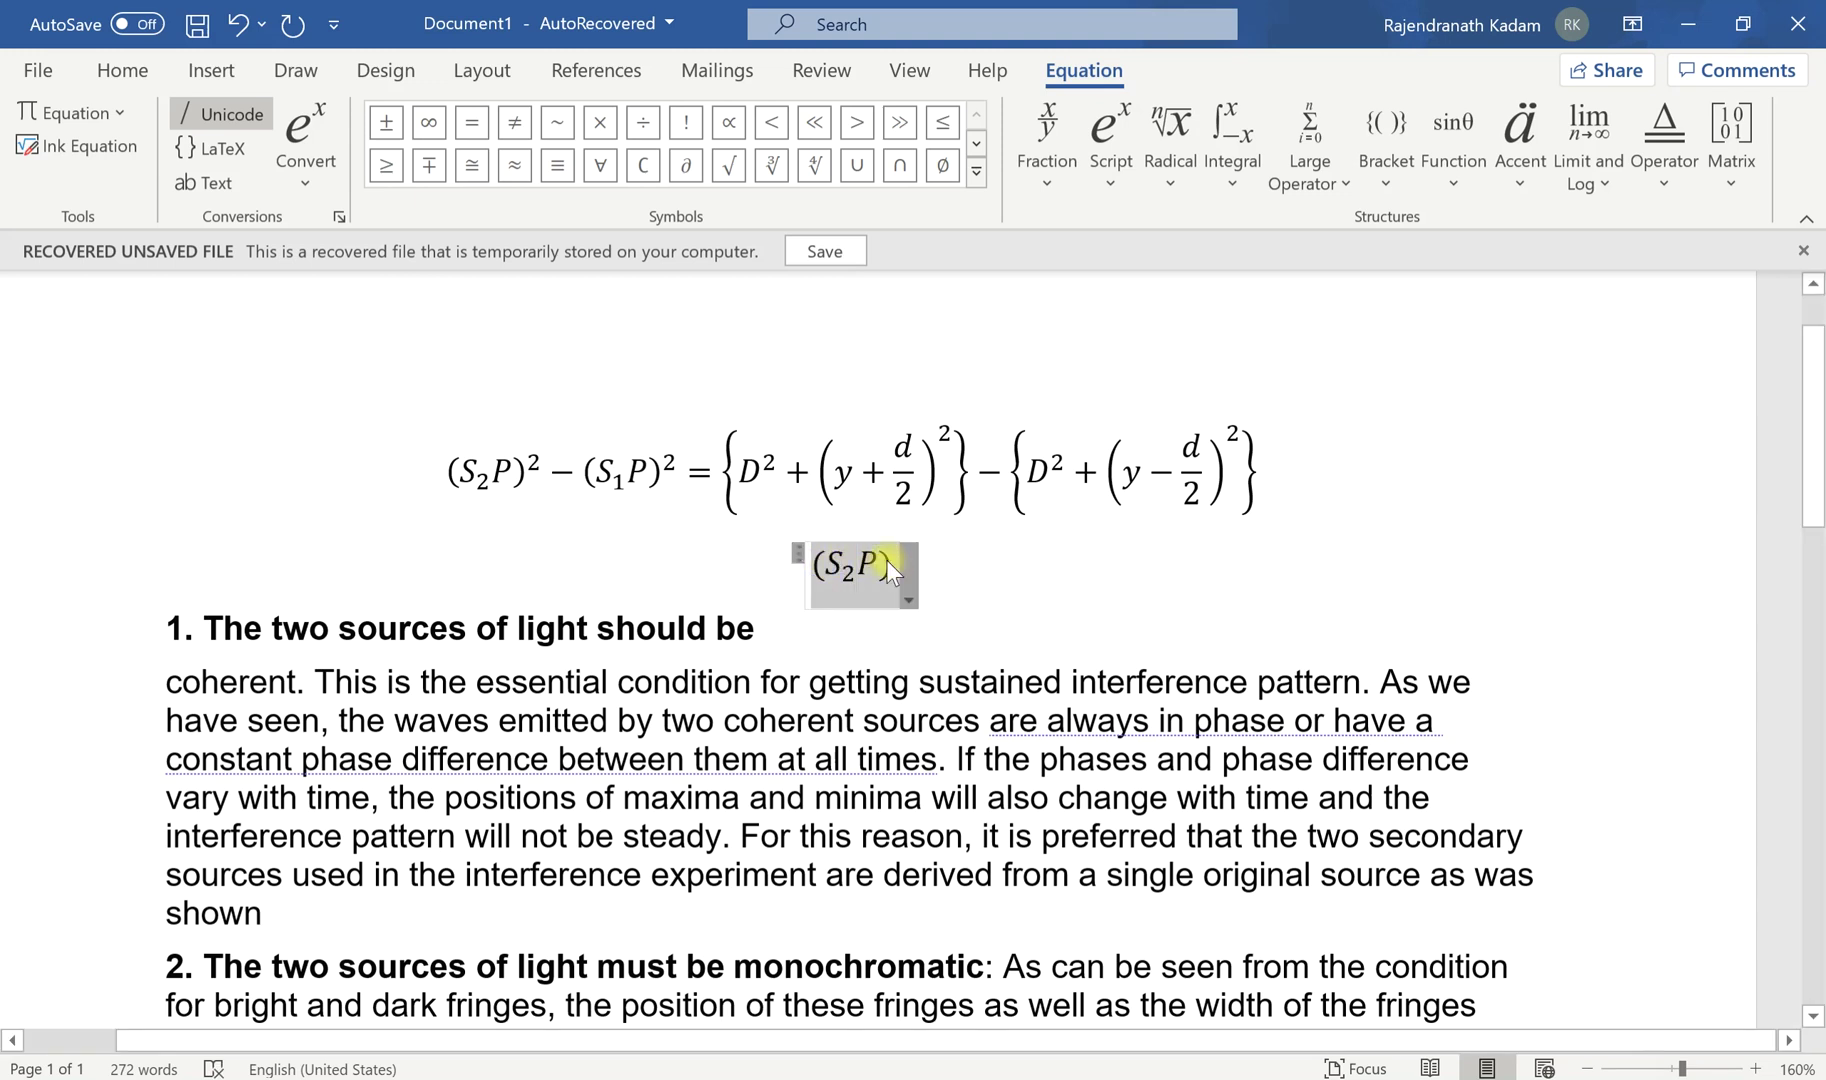
{"action": "left_click", "coordinate": [1121, 193]}
{"action": "left_click", "coordinate": [1130, 320]}
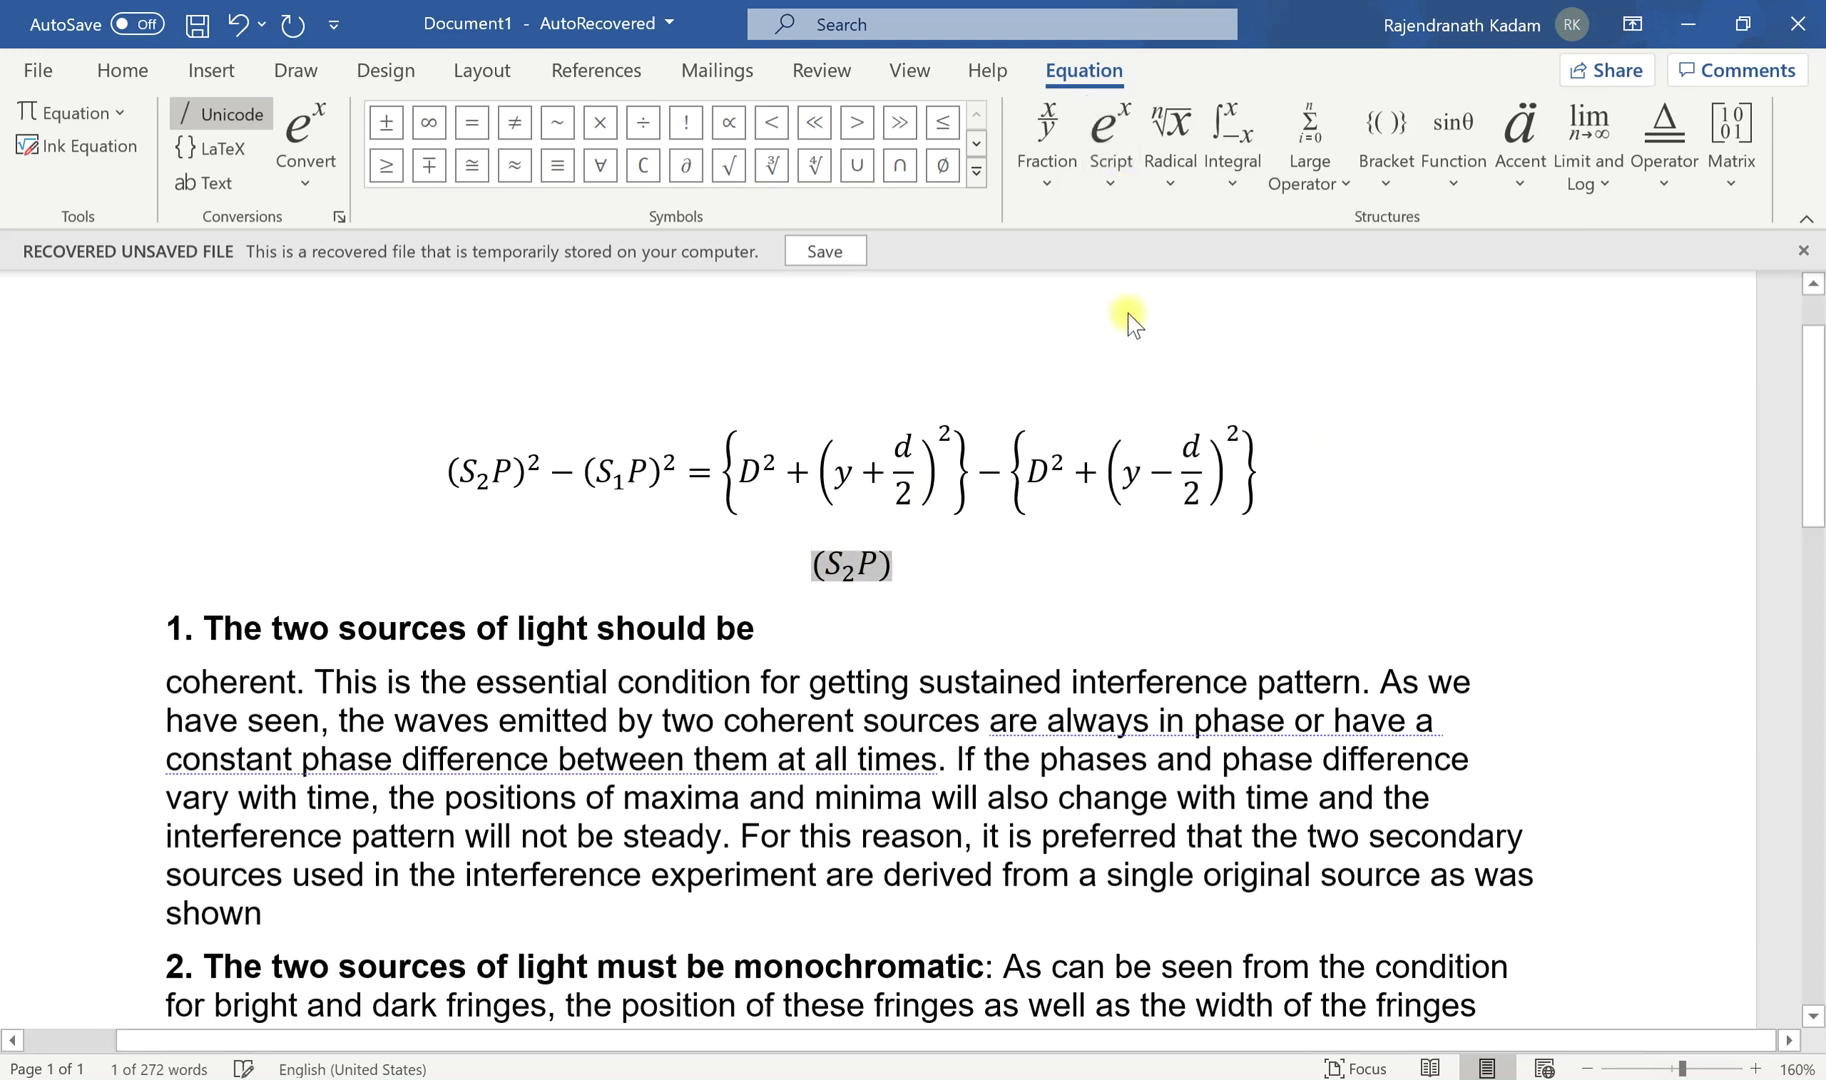
{"action": "left_click", "coordinate": [893, 558]}
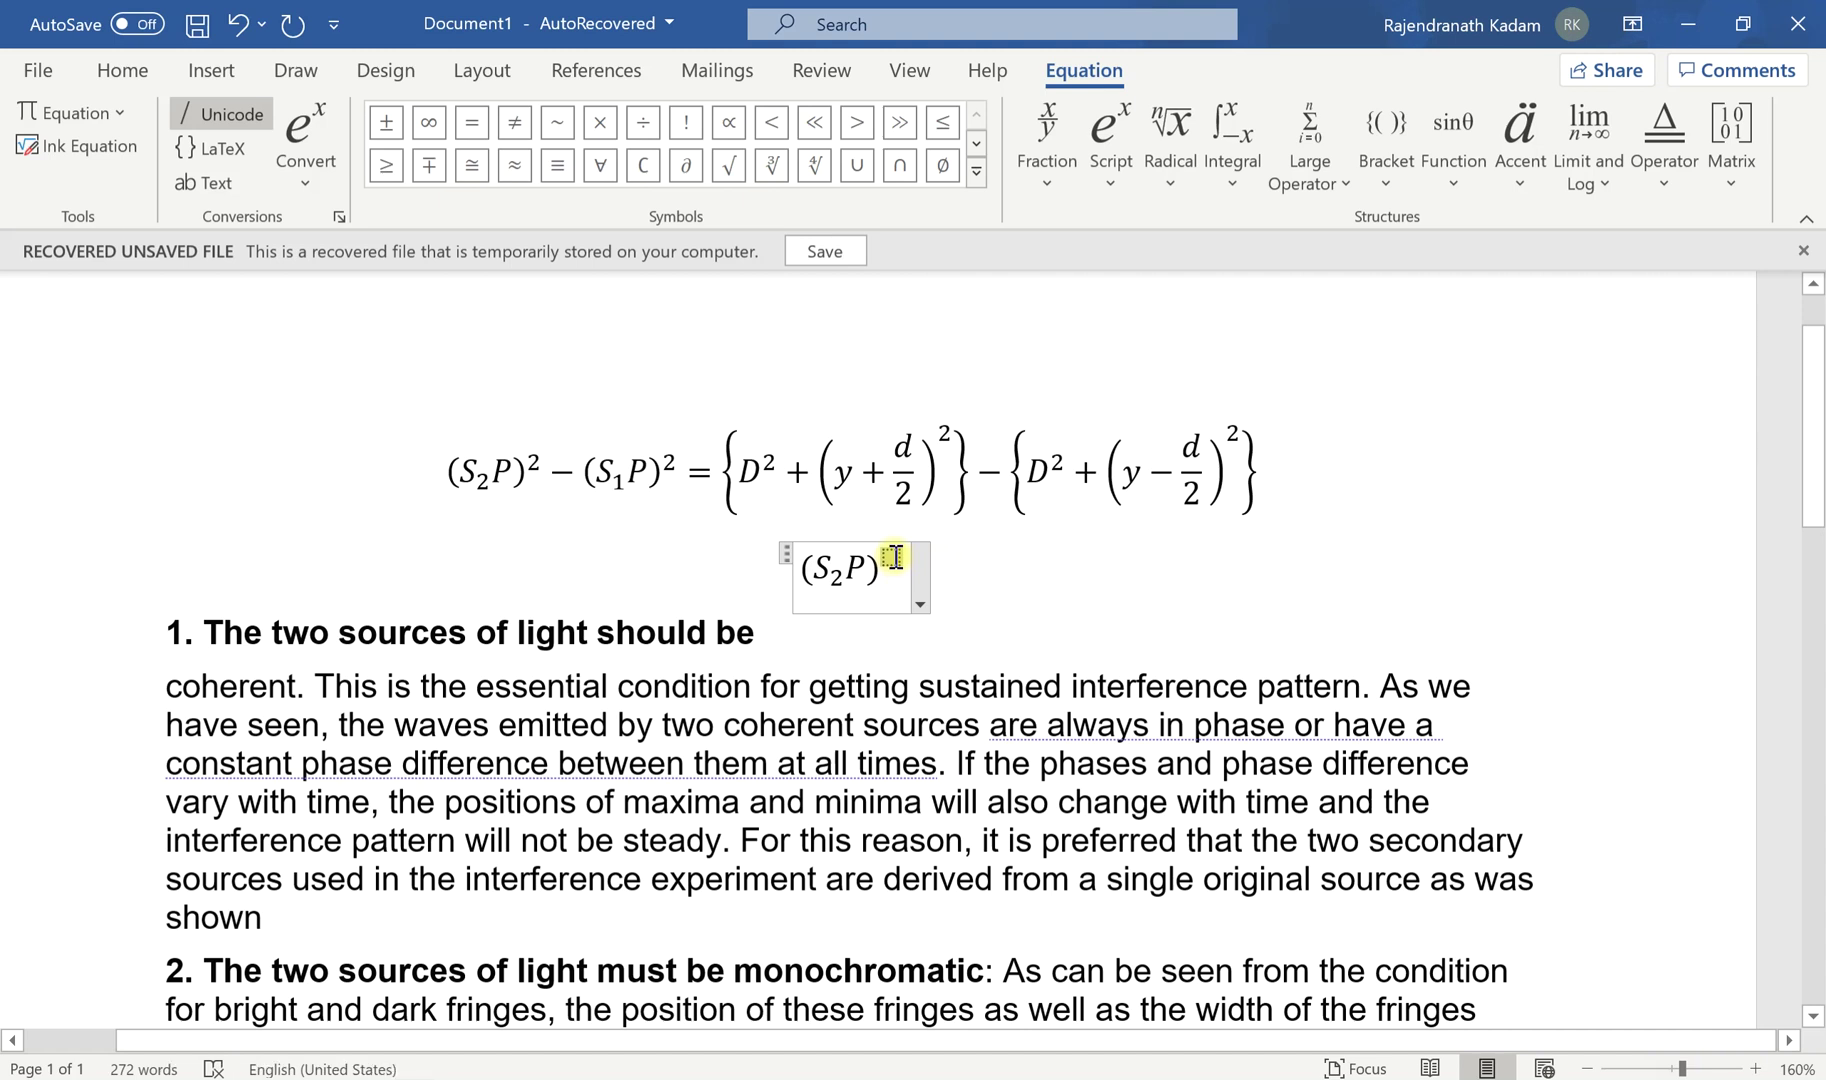
{"action": "type", "text": "2"}
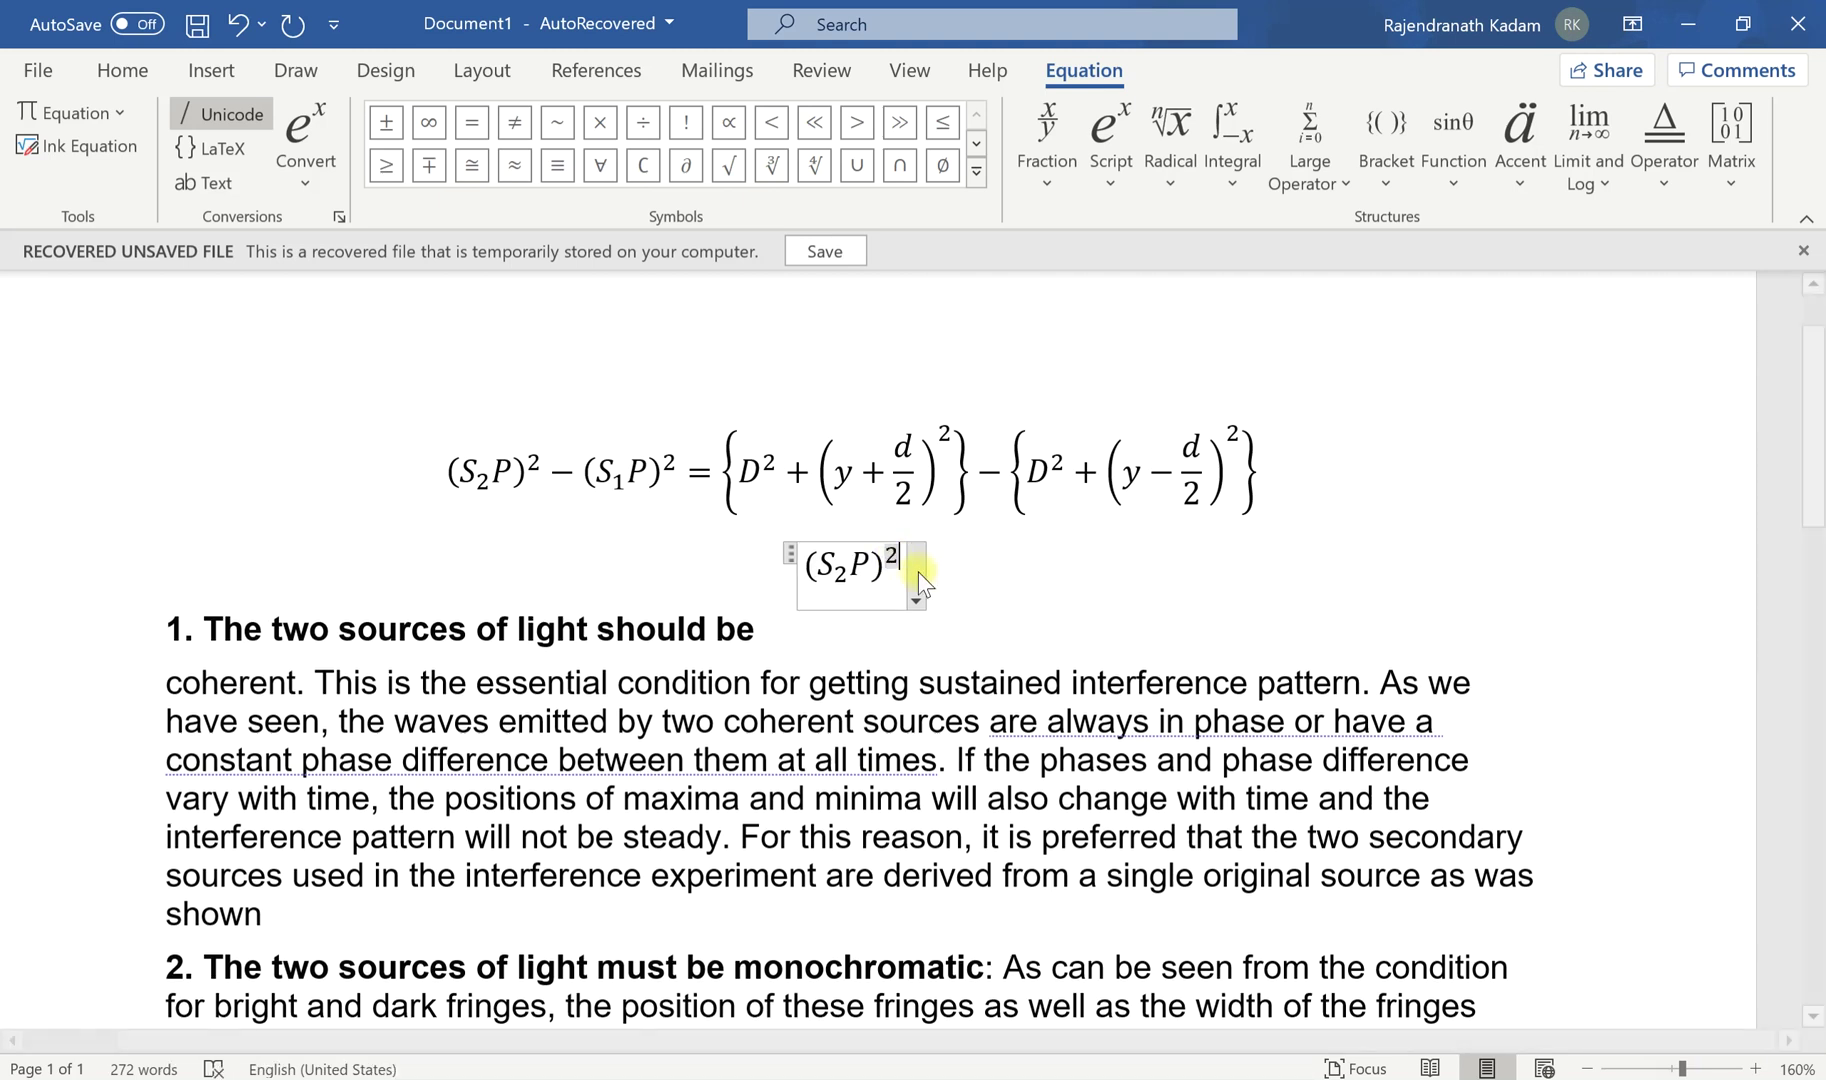
Add a minus sign after (S₂P)² and paste a copy of that squared term behind it, keeping the source formatting
{"action": "left_click", "coordinate": [904, 581]}
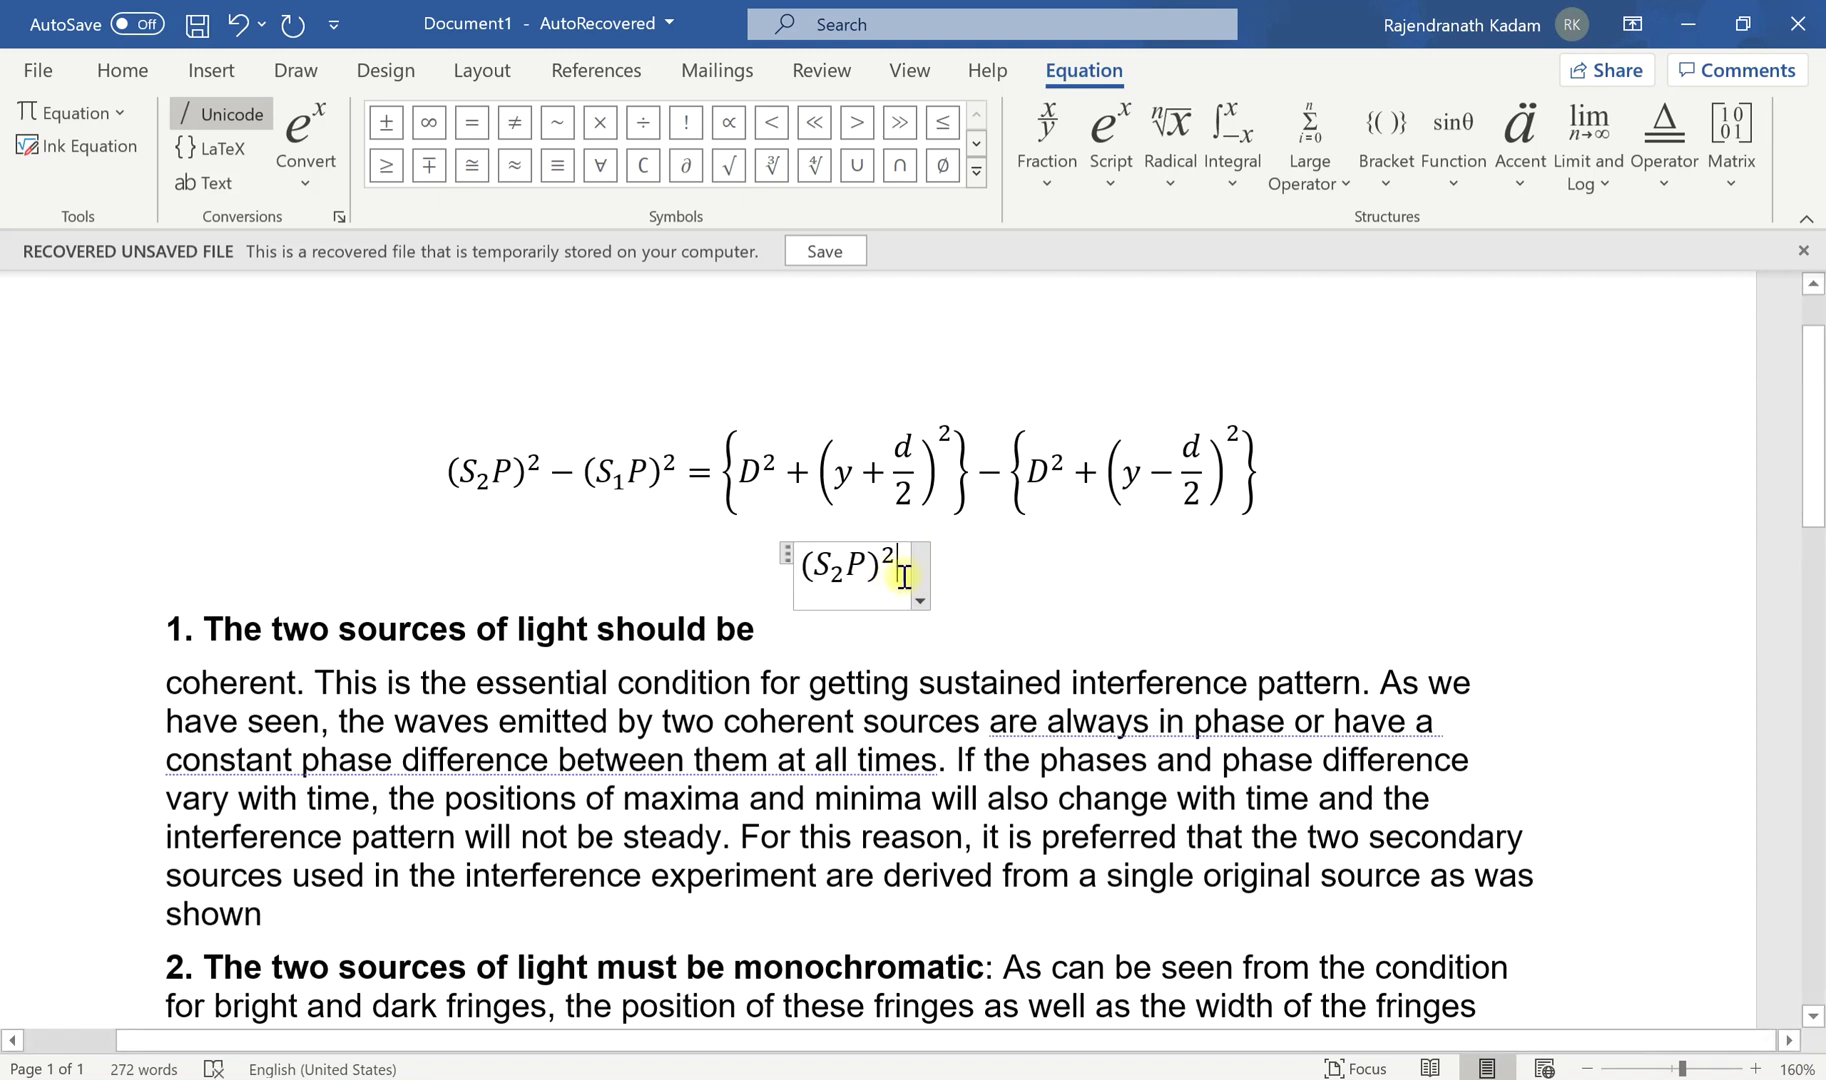
{"action": "left_click", "coordinate": [900, 577]}
{"action": "type", "text": "-"}
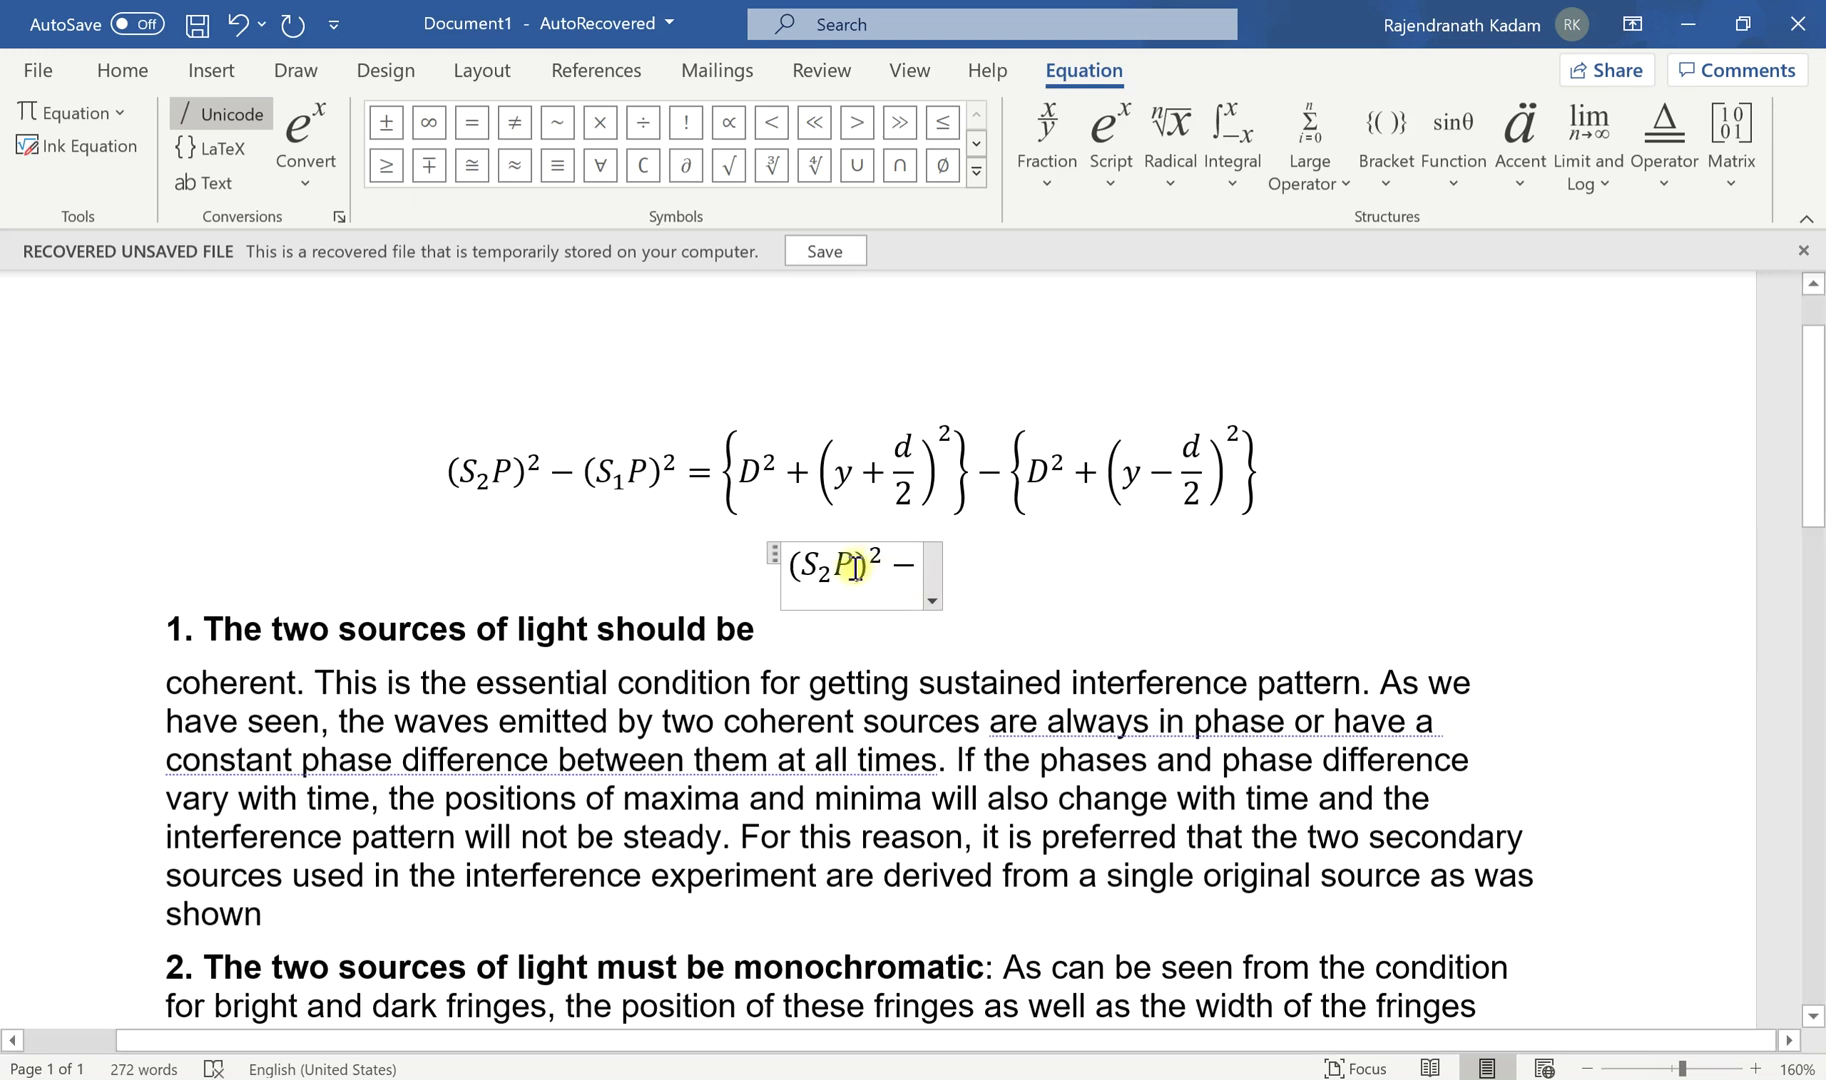
{"action": "left_click_drag", "start_coordinate": [795, 567], "coordinate": [874, 560]}
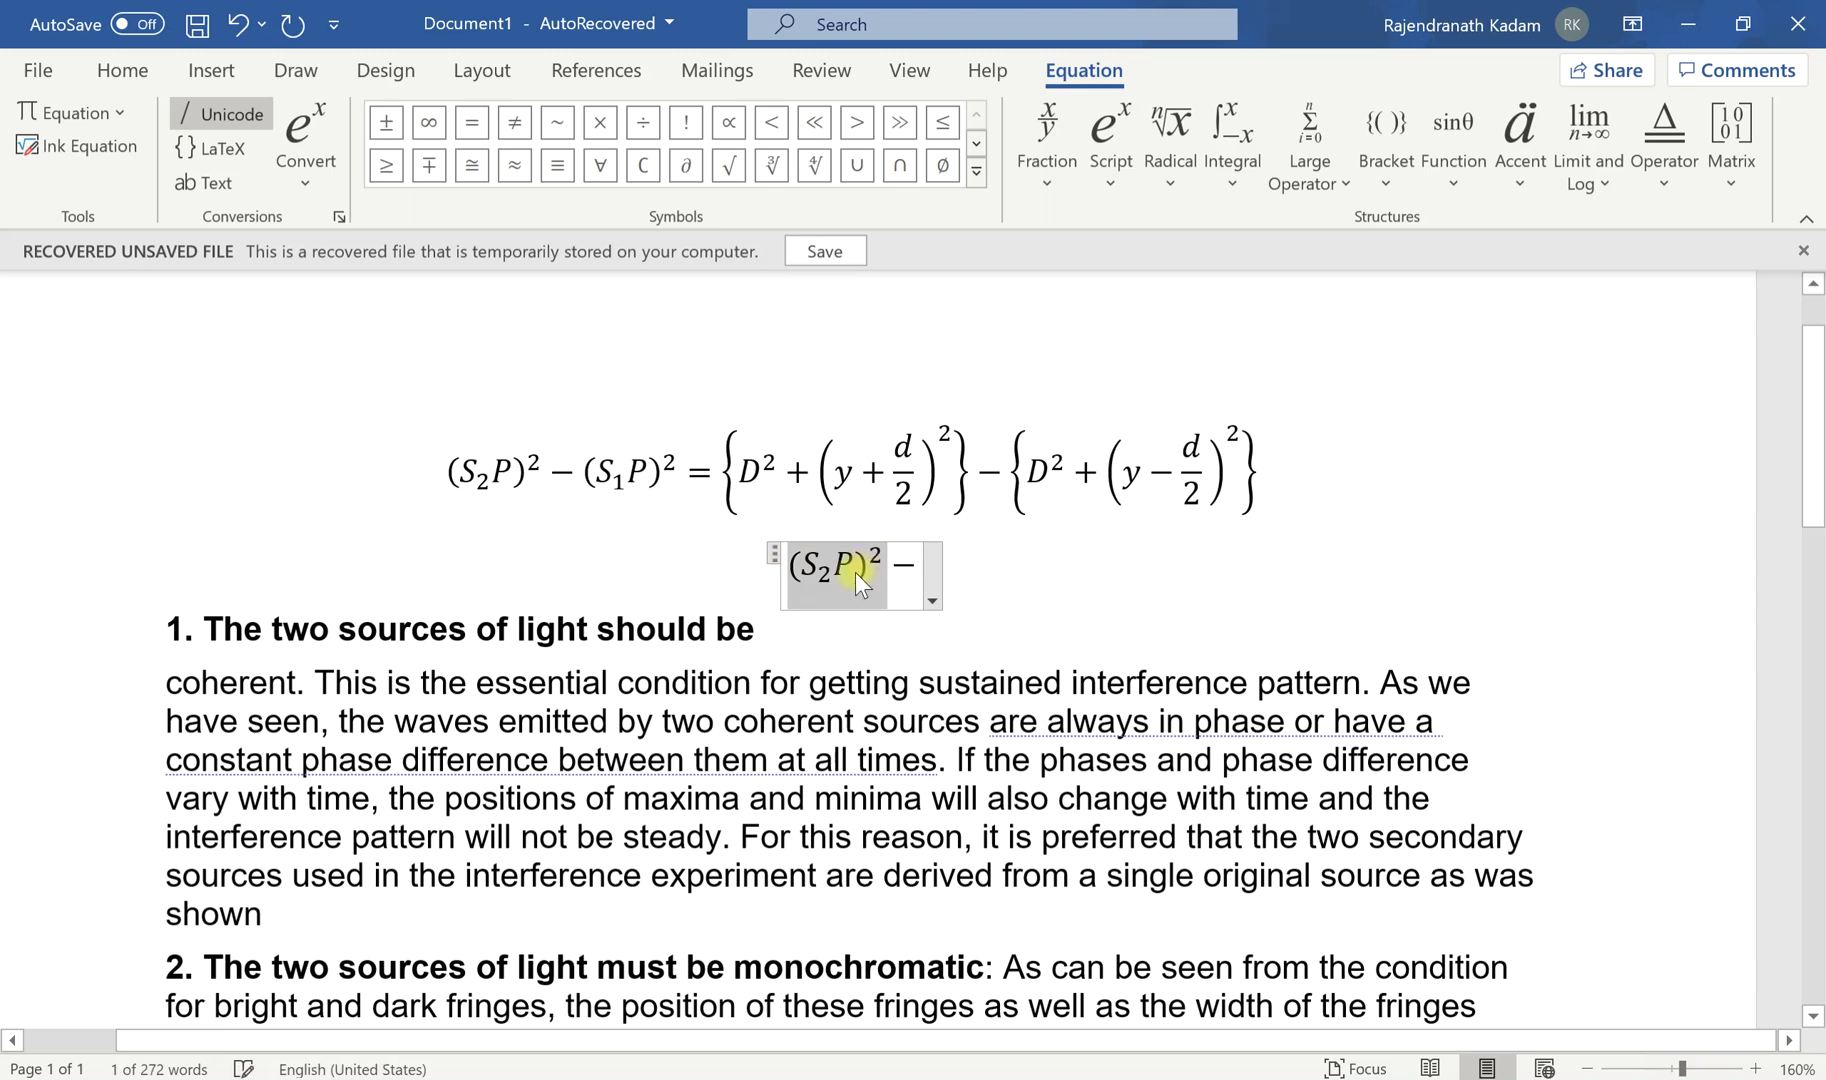
{"action": "right_click", "coordinate": [855, 572]}
{"action": "left_click", "coordinate": [930, 641]}
{"action": "left_click", "coordinate": [919, 562]}
{"action": "right_click", "coordinate": [919, 562]}
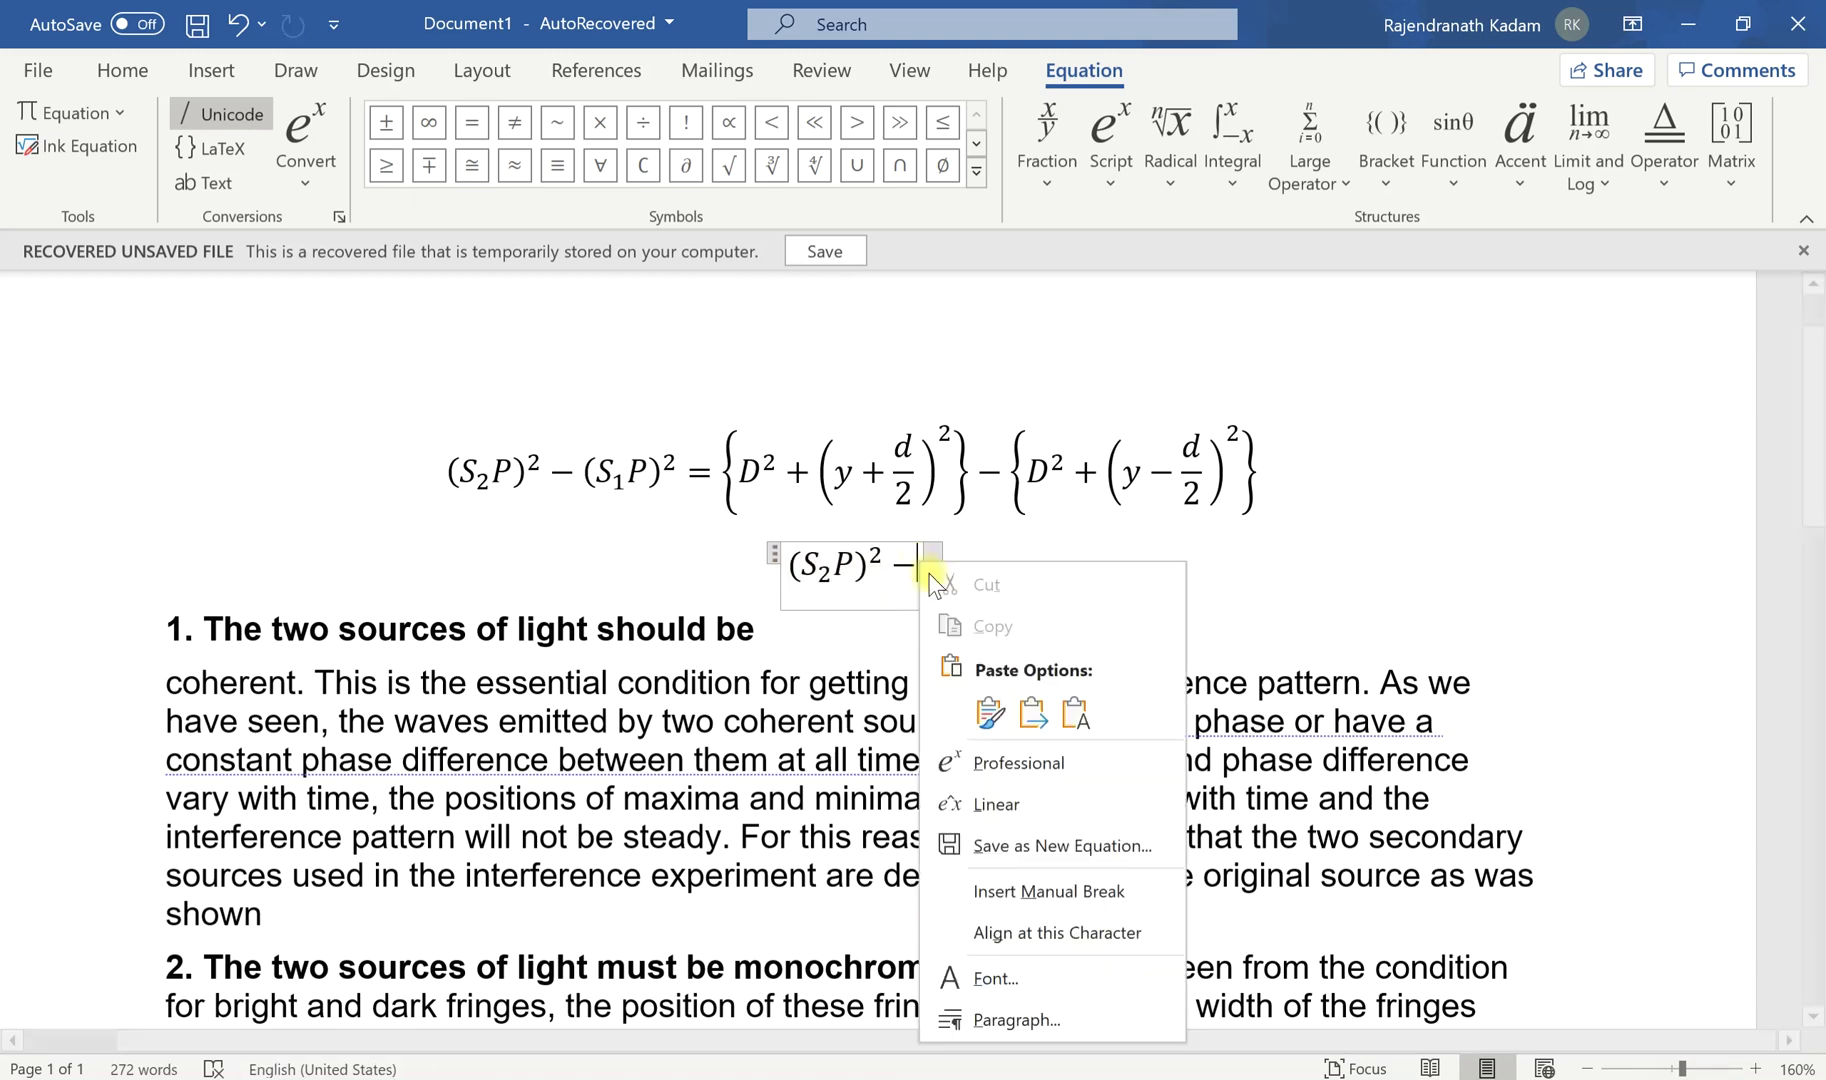
{"action": "left_click", "coordinate": [987, 713]}
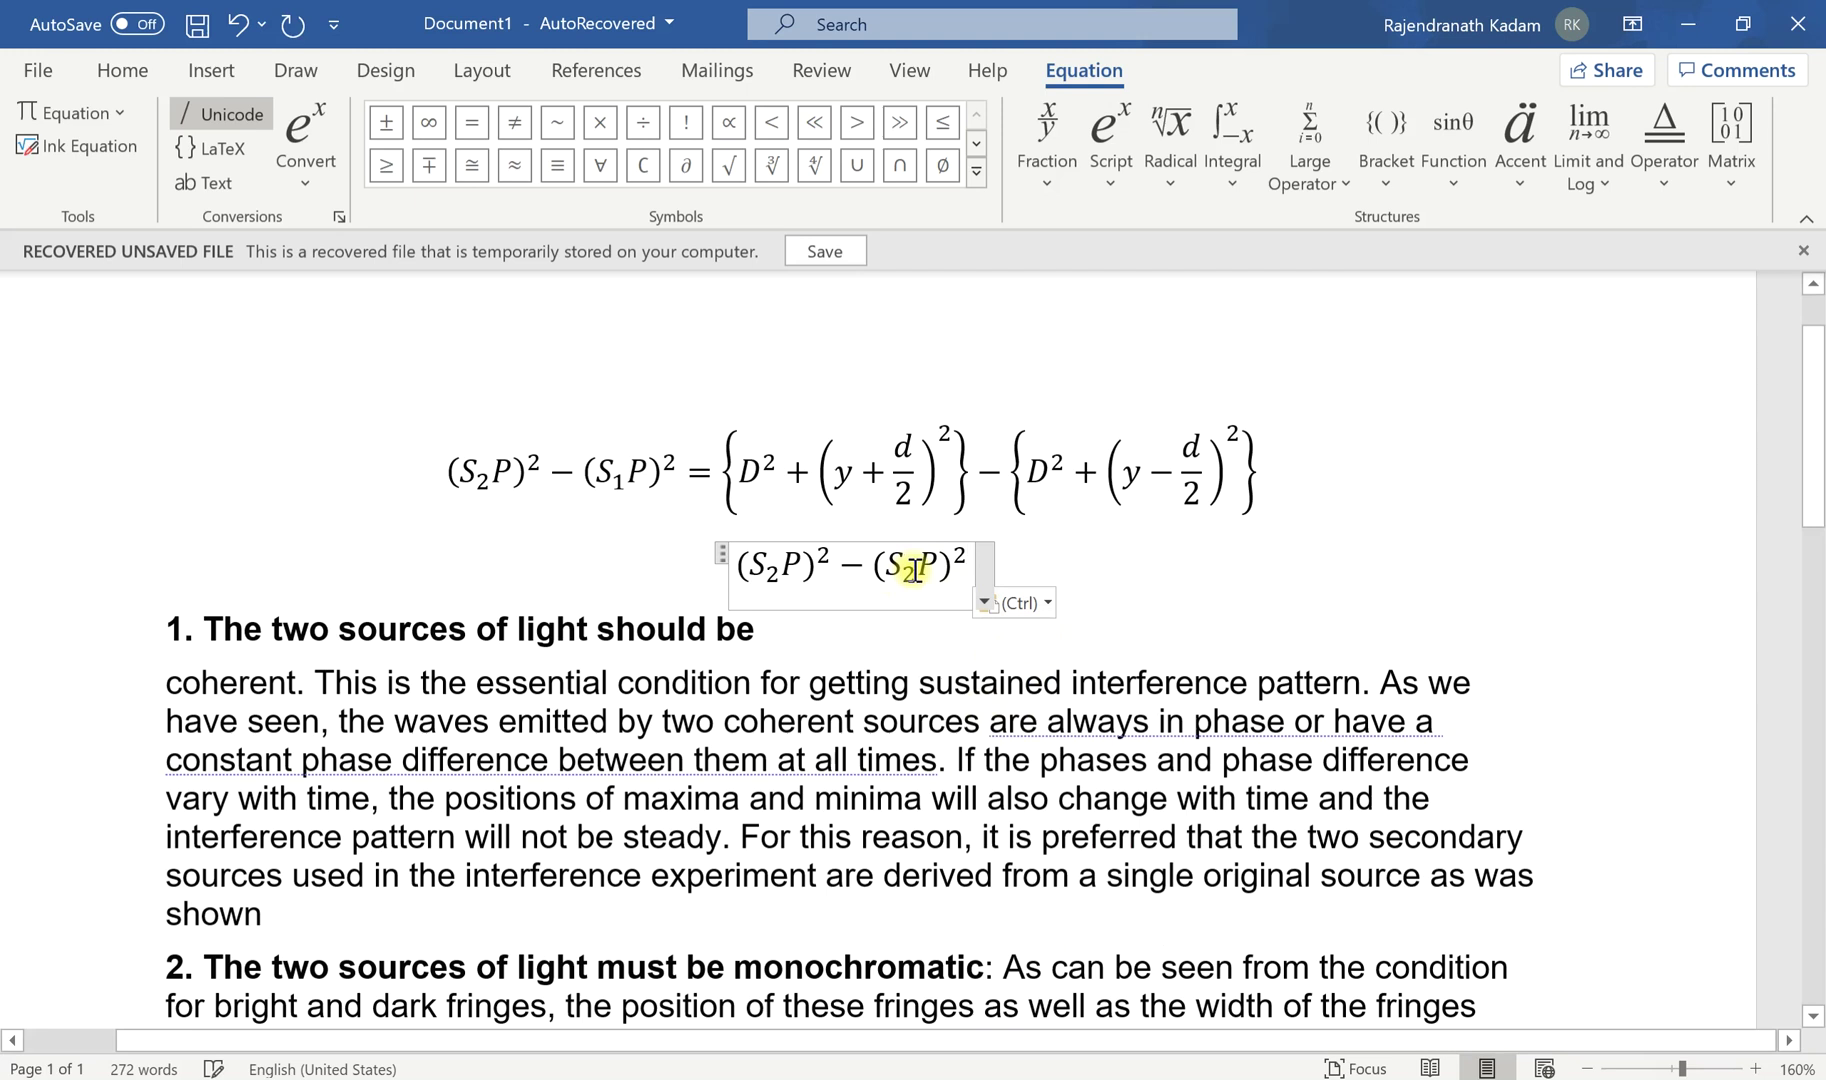
Change the subscript of S in the second squared term to 1
{"action": "double_click", "coordinate": [917, 572]}
{"action": "left_click", "coordinate": [913, 572]}
{"action": "key", "text": "BackSpace"}
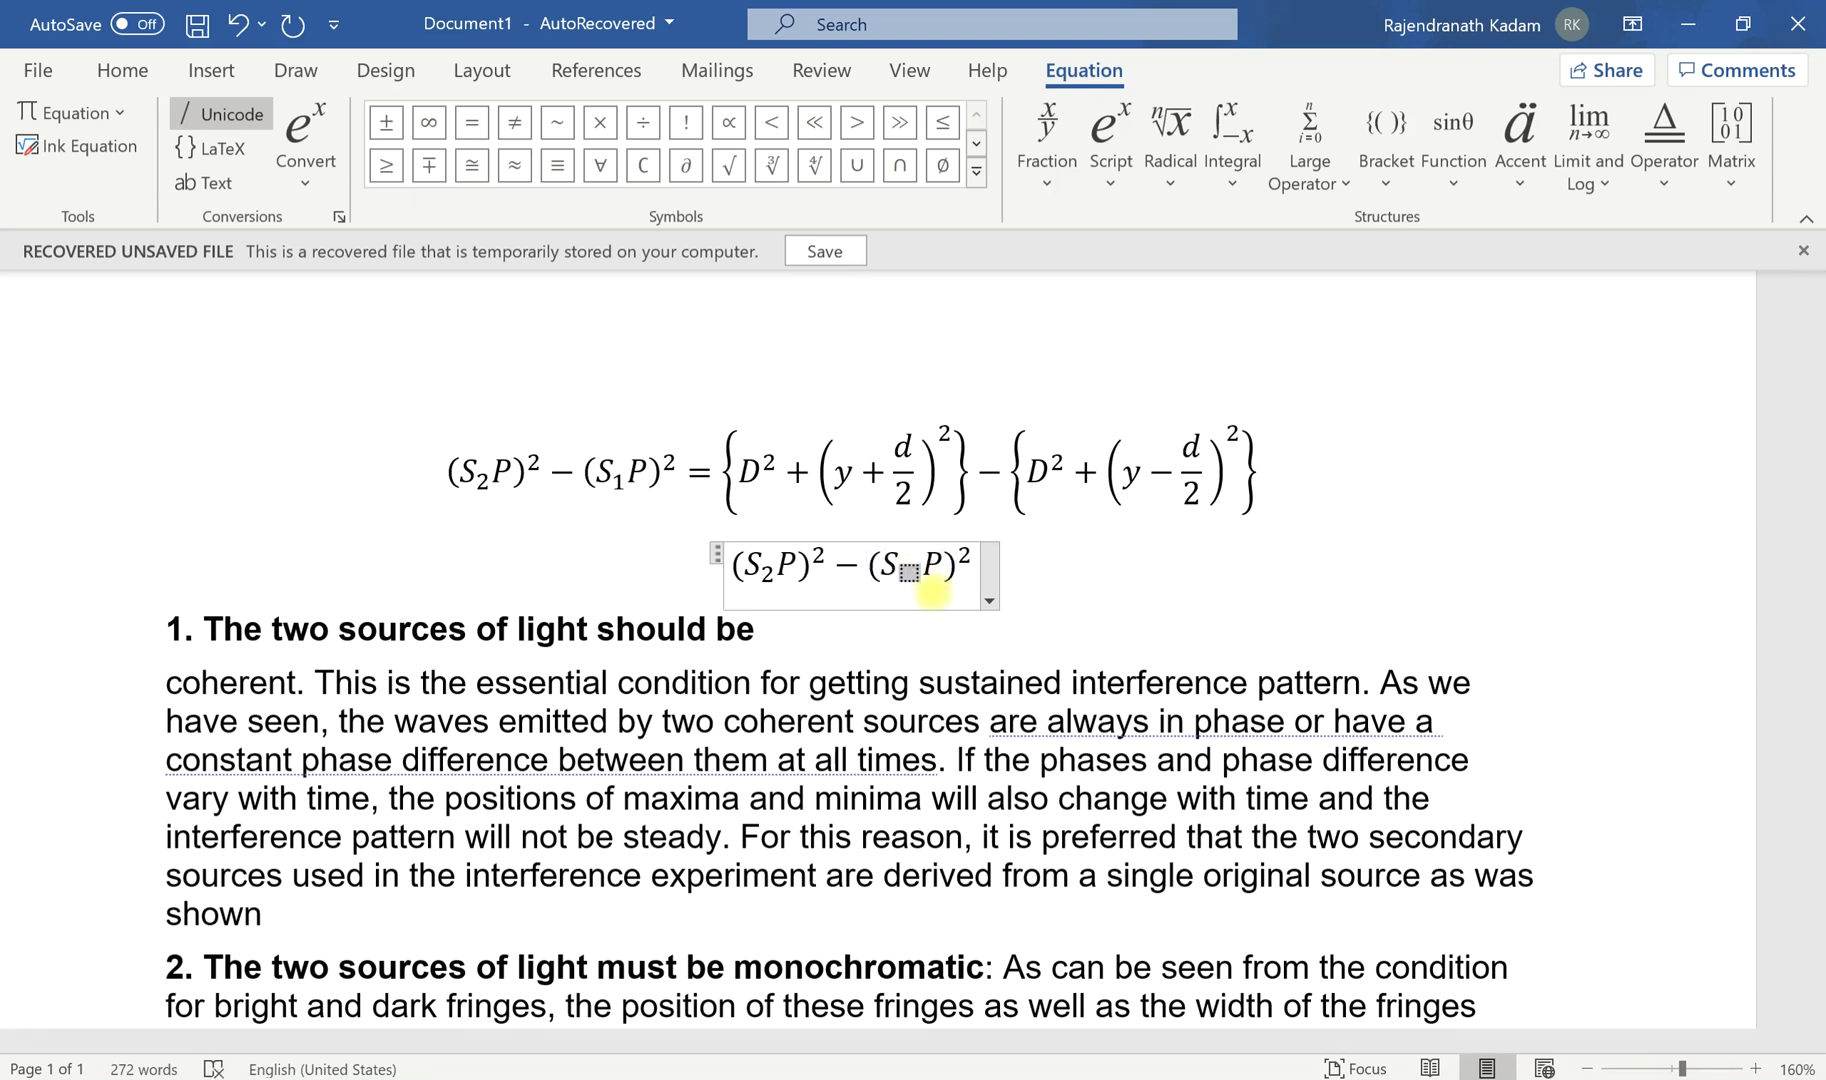
{"action": "type", "text": "1"}
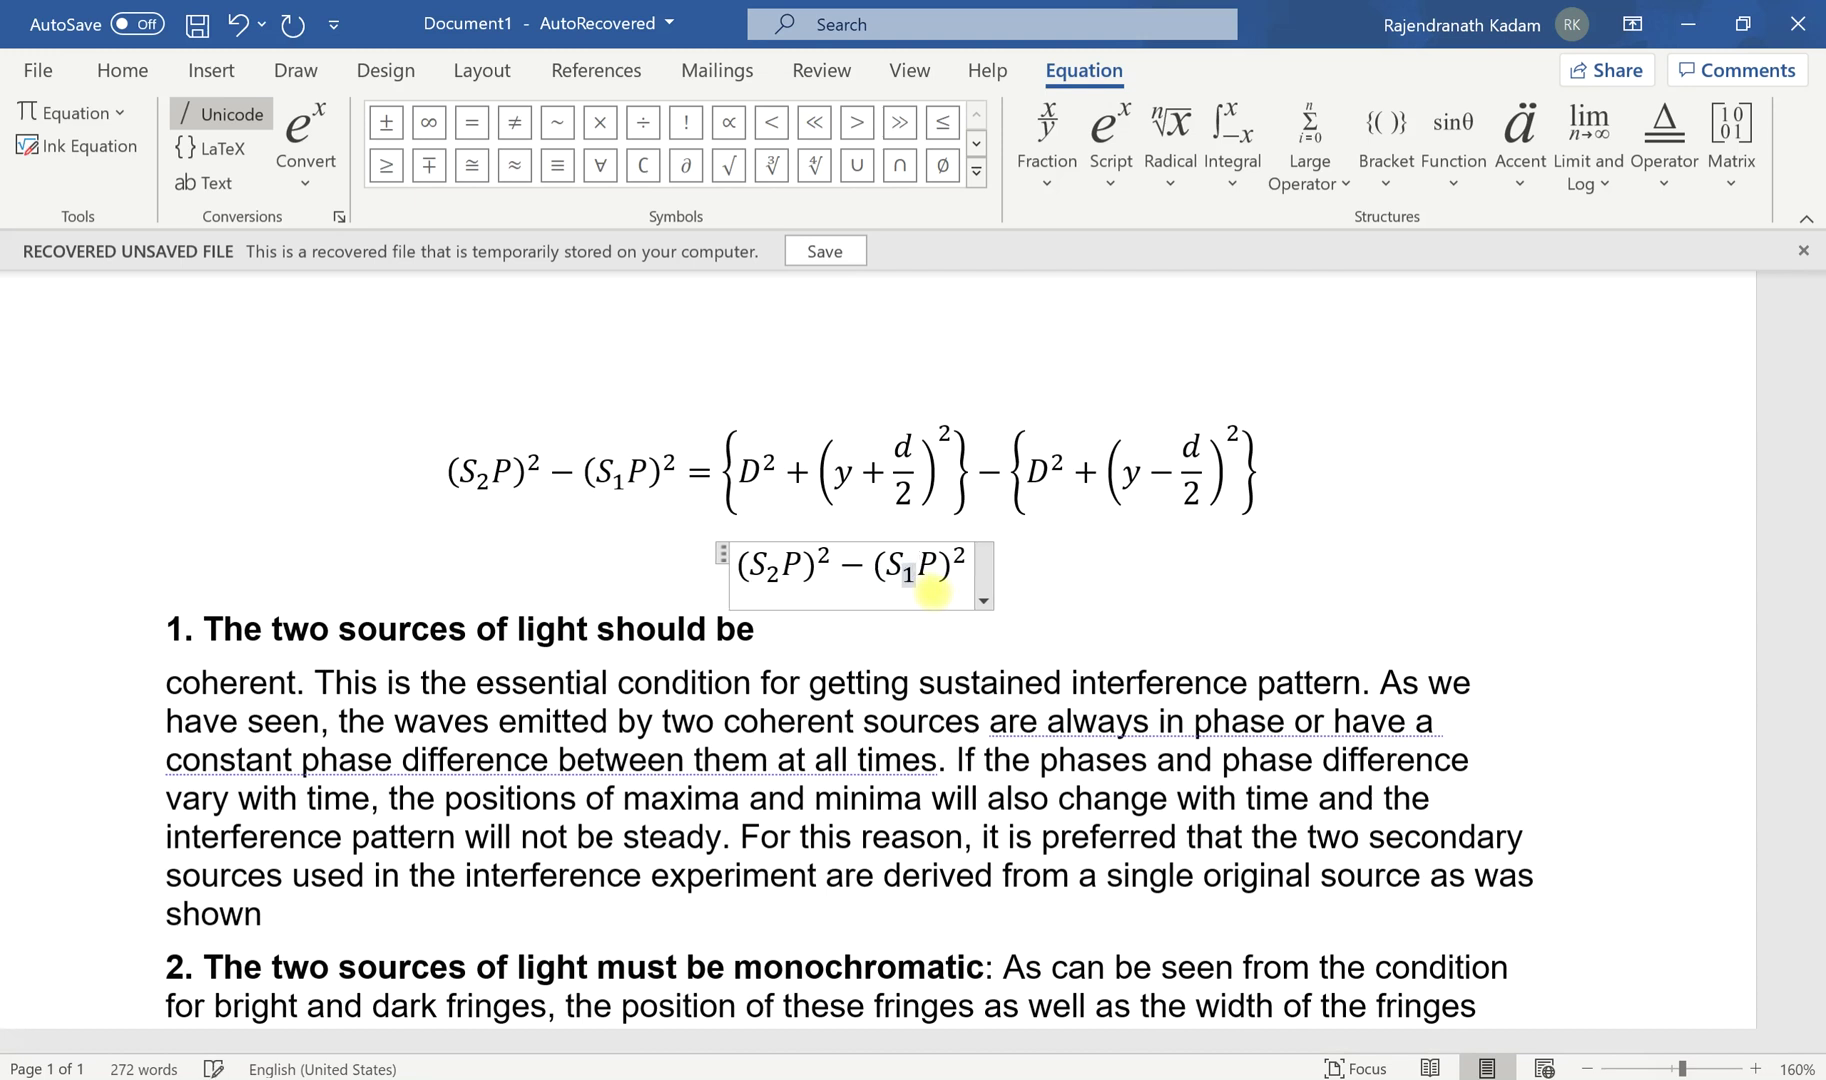
Append an equals sign to the new equation, followed by an empty pair of curly brackets
{"action": "left_click", "coordinate": [971, 574]}
{"action": "left_click", "coordinate": [971, 574]}
{"action": "type", "text": "="}
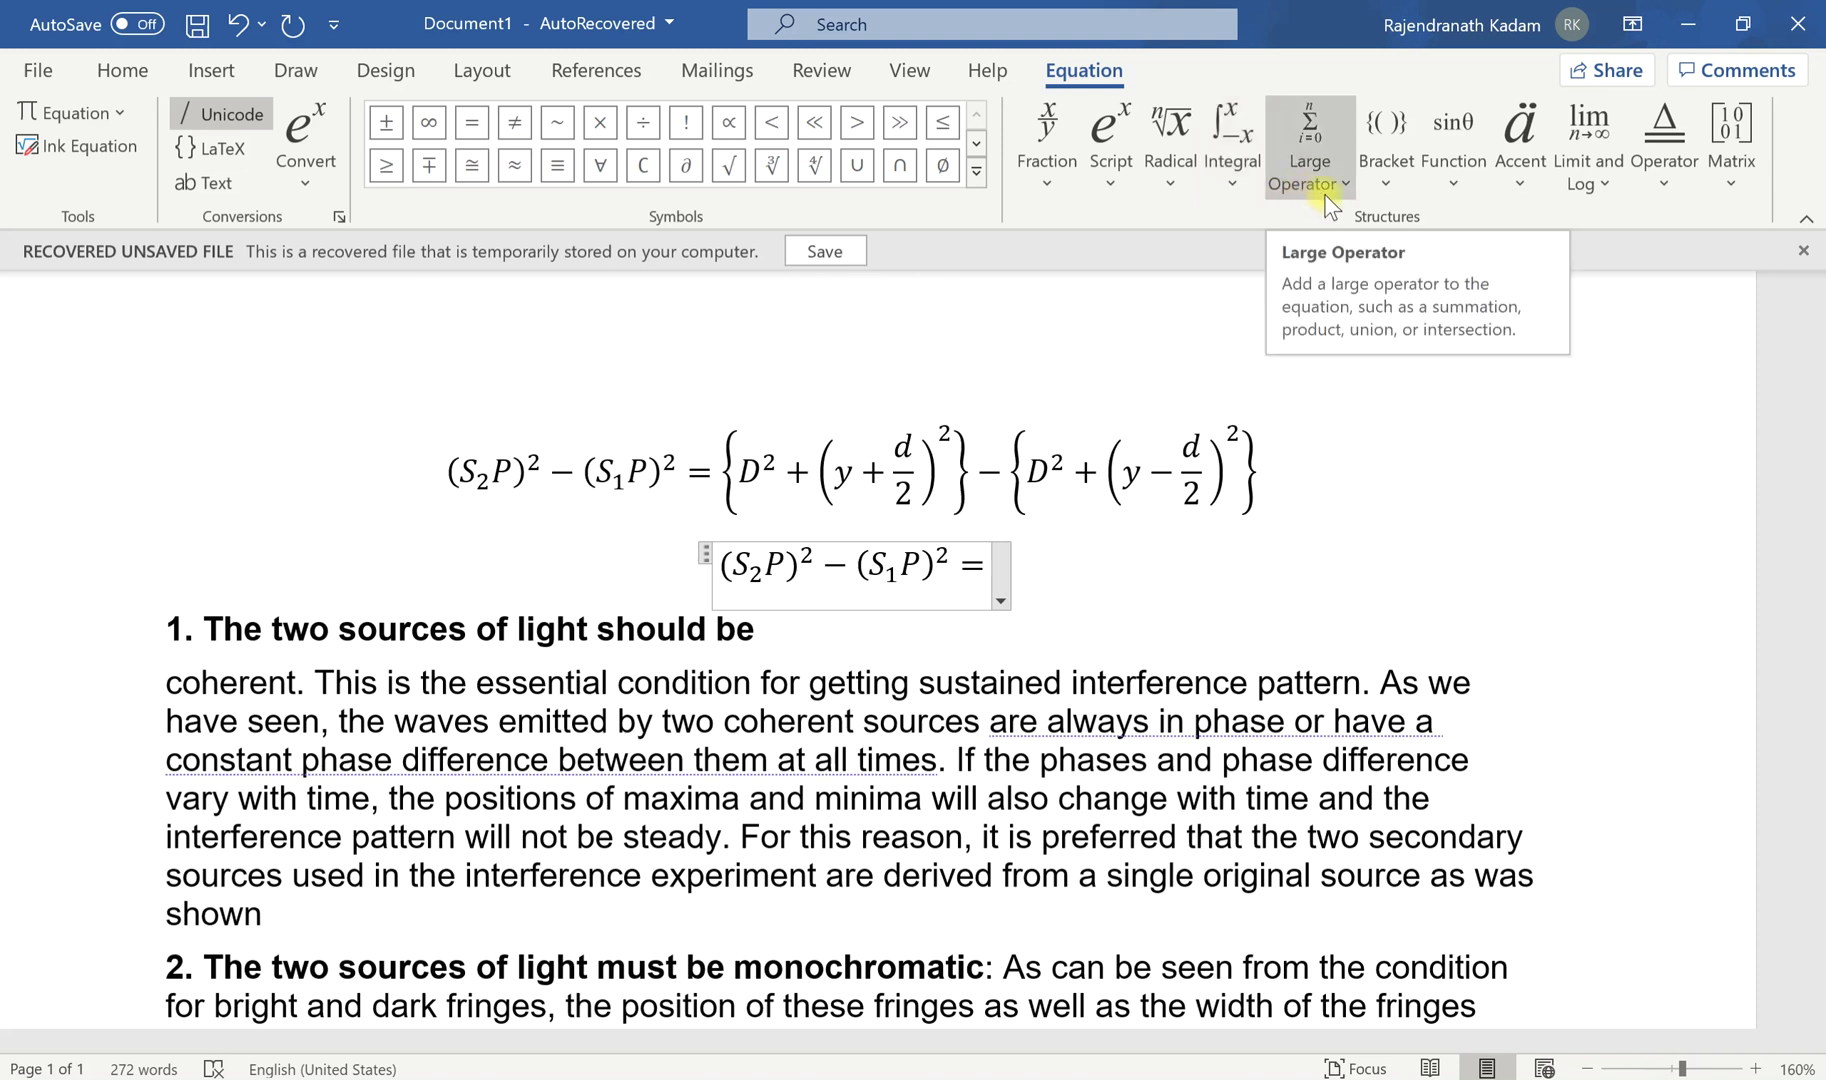
{"action": "left_click", "coordinate": [1387, 194]}
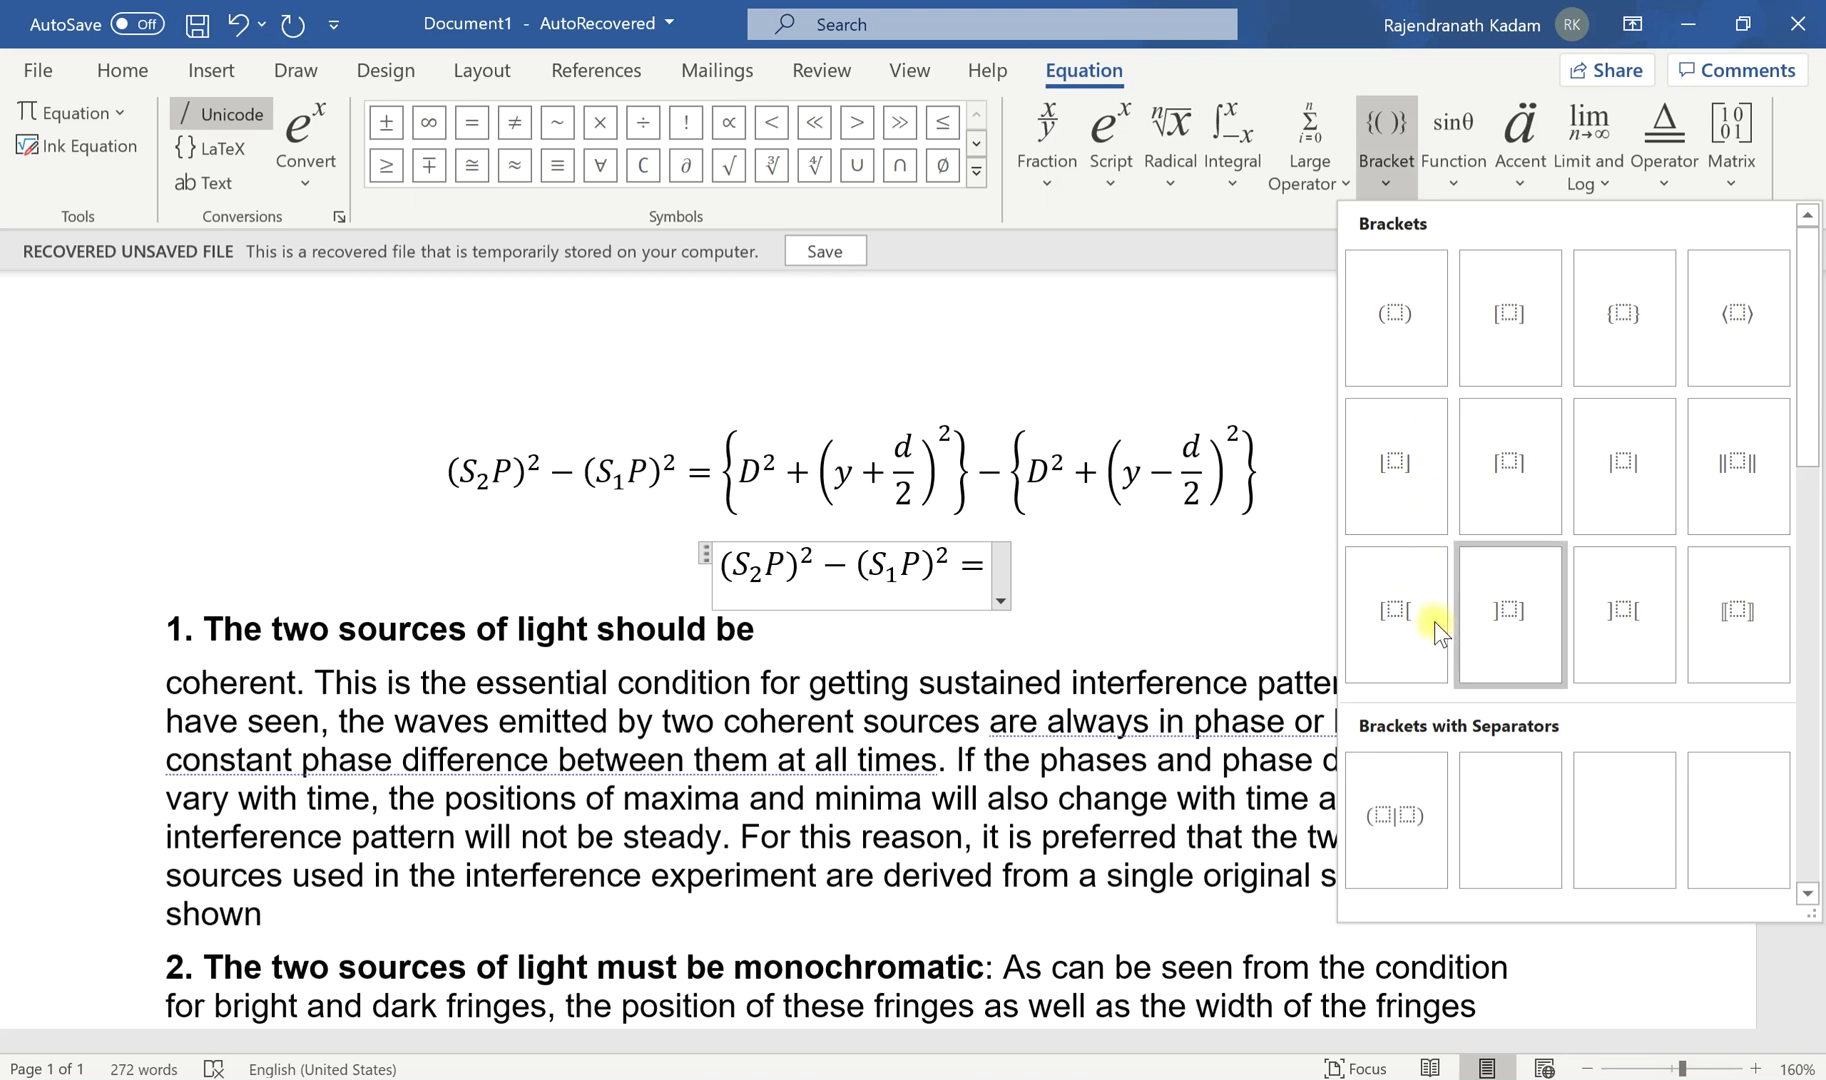
{"action": "left_click", "coordinate": [1754, 1068]}
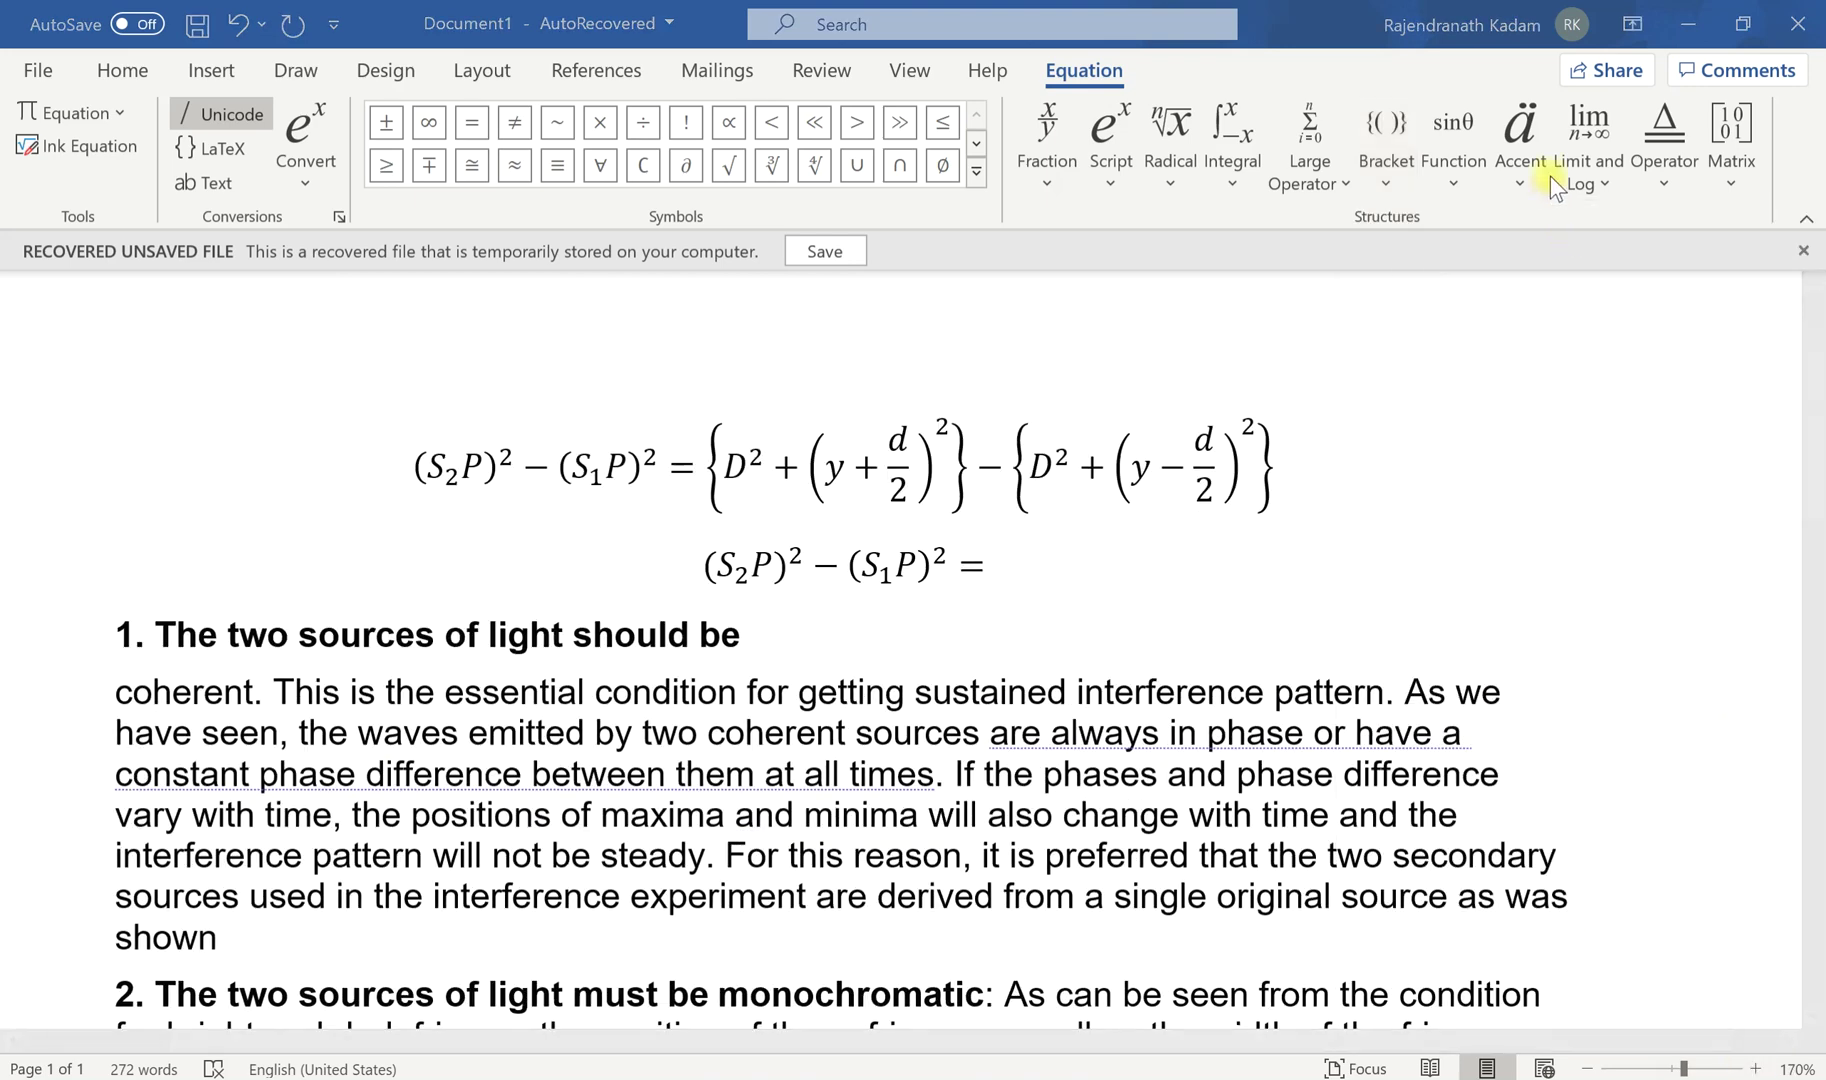
{"action": "left_click", "coordinate": [1384, 185]}
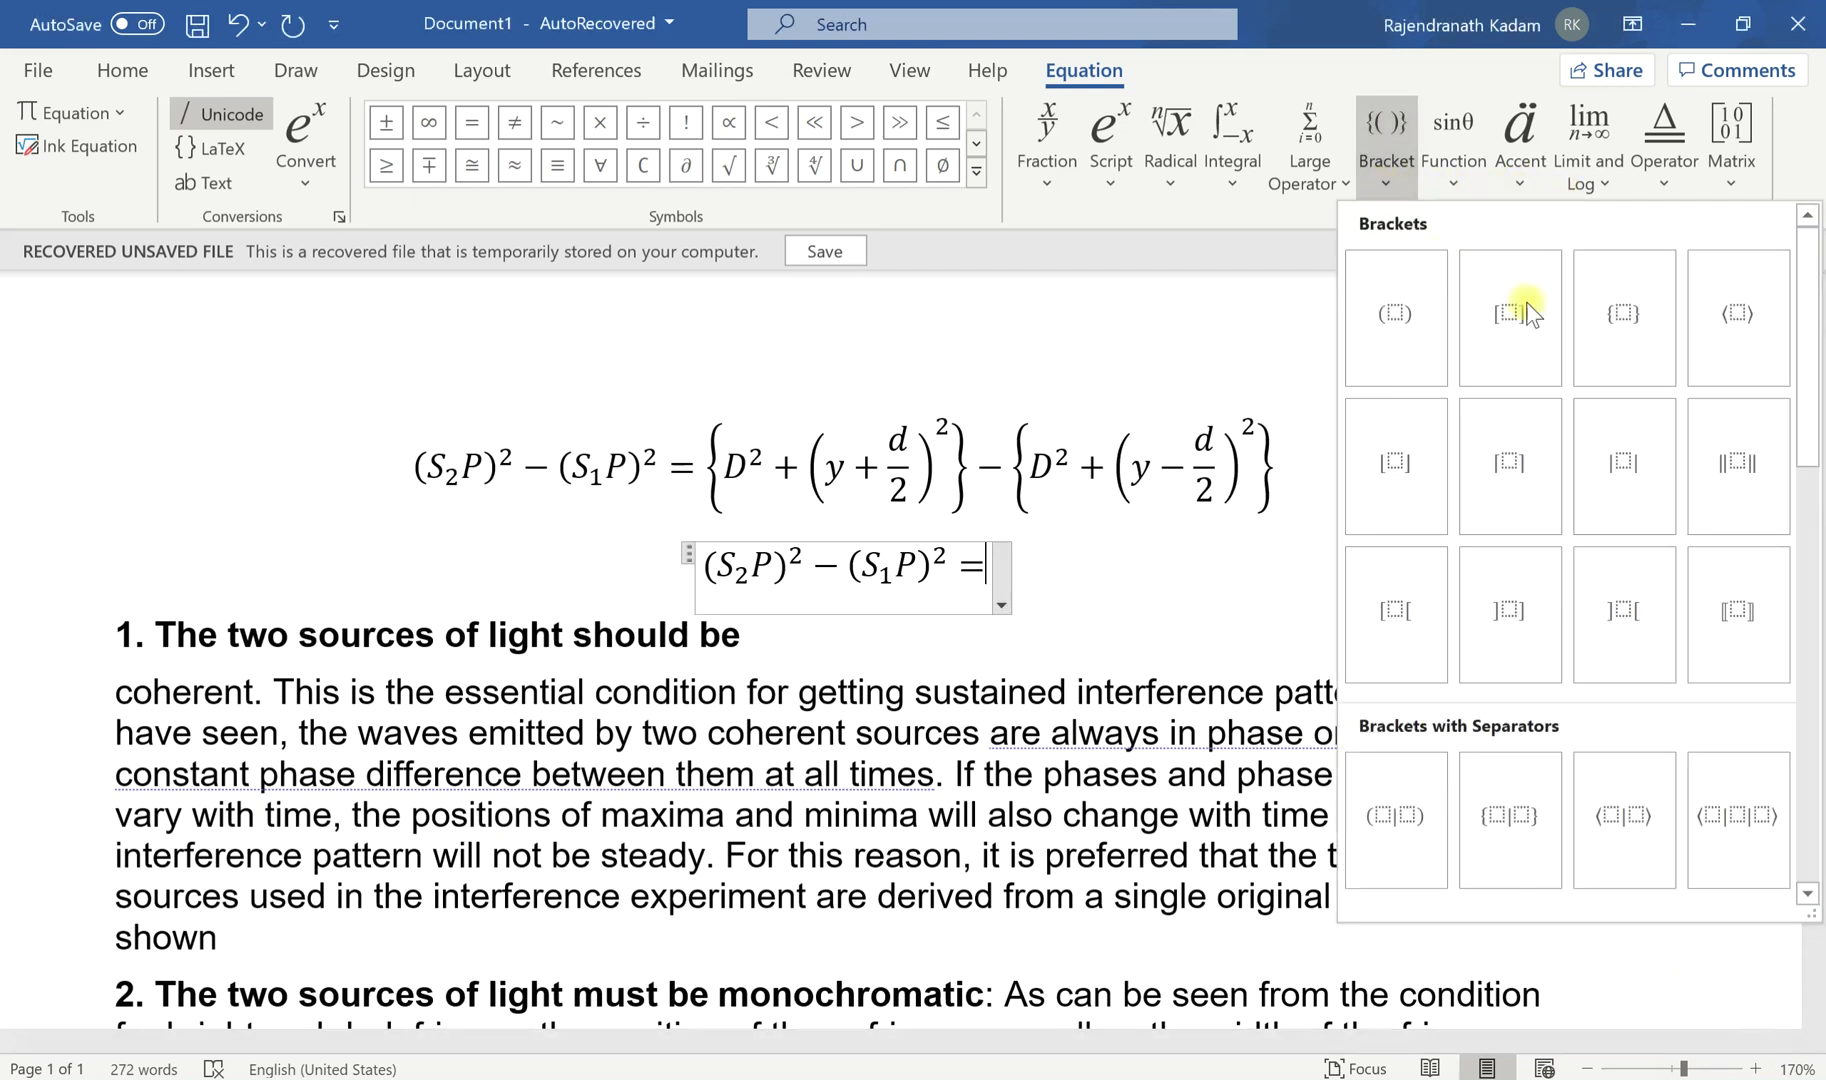
{"action": "left_click", "coordinate": [1625, 316]}
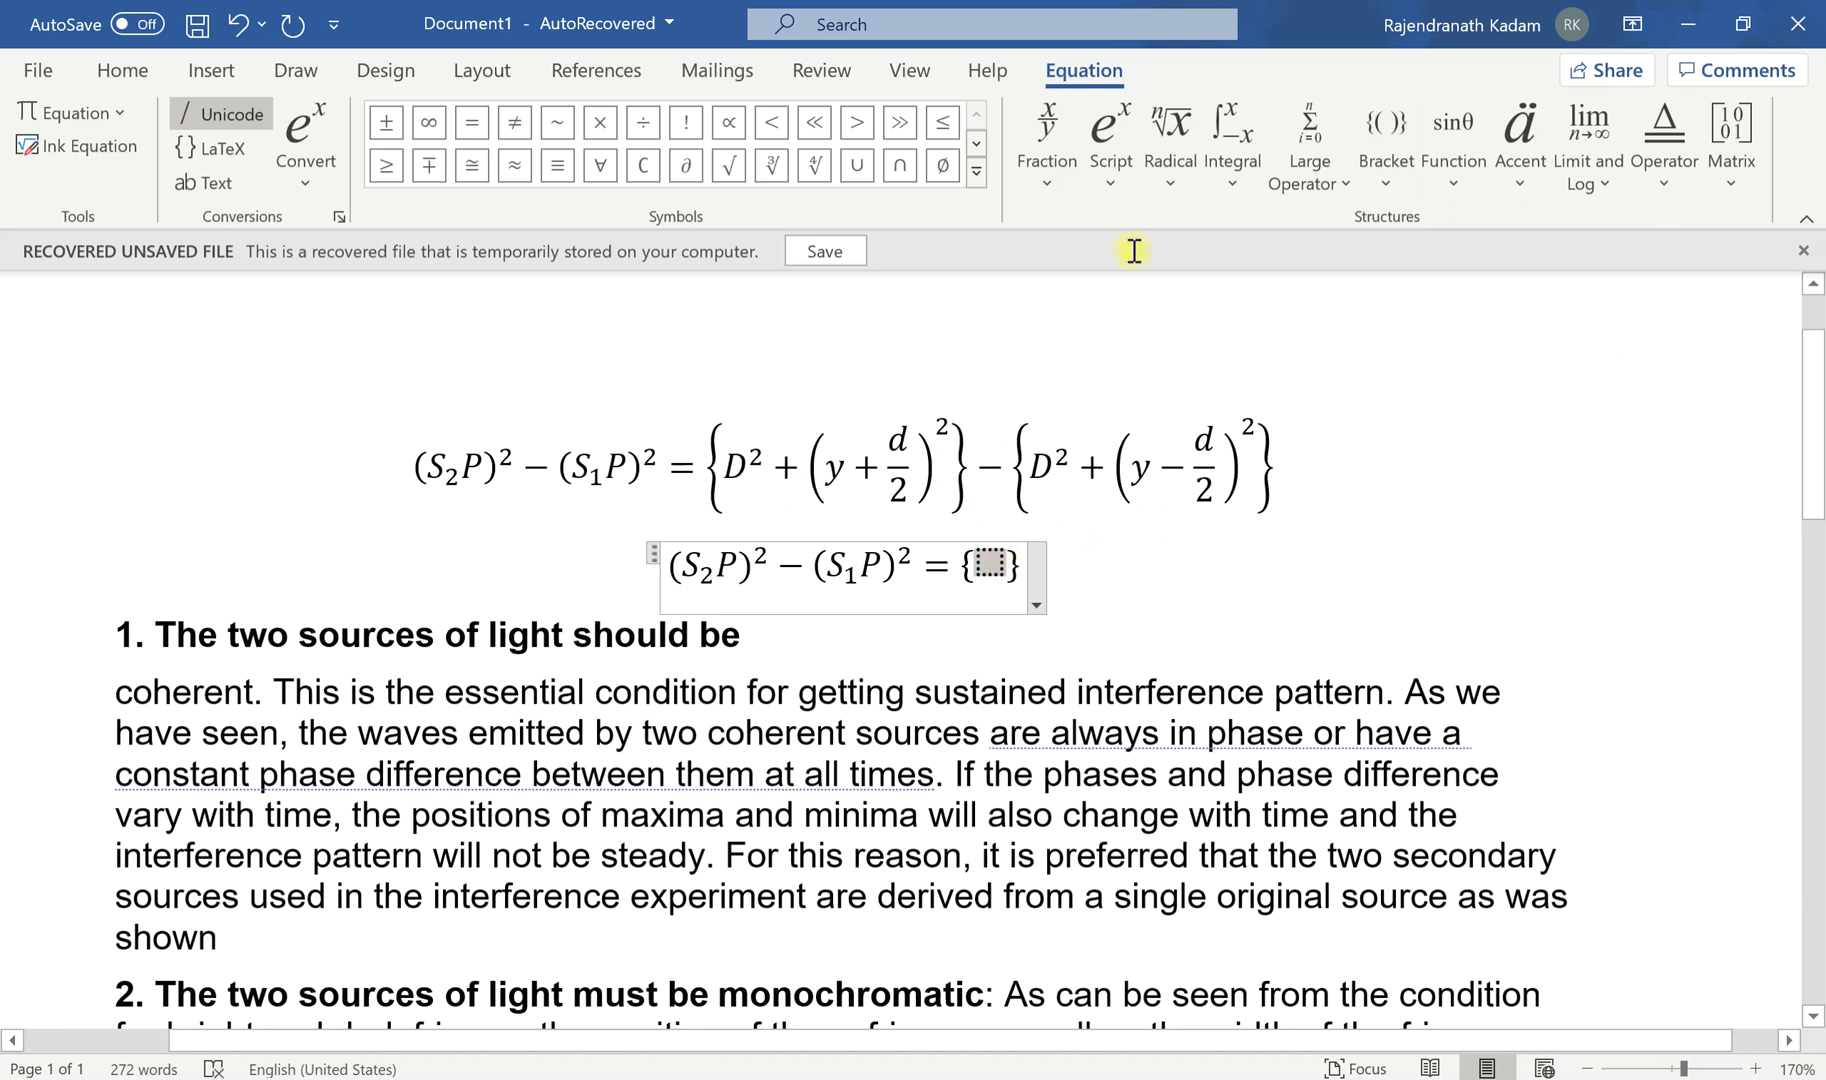
Insert a superscript structure inside the curly brackets and fill it in as D²
{"action": "left_click", "coordinate": [1114, 187]}
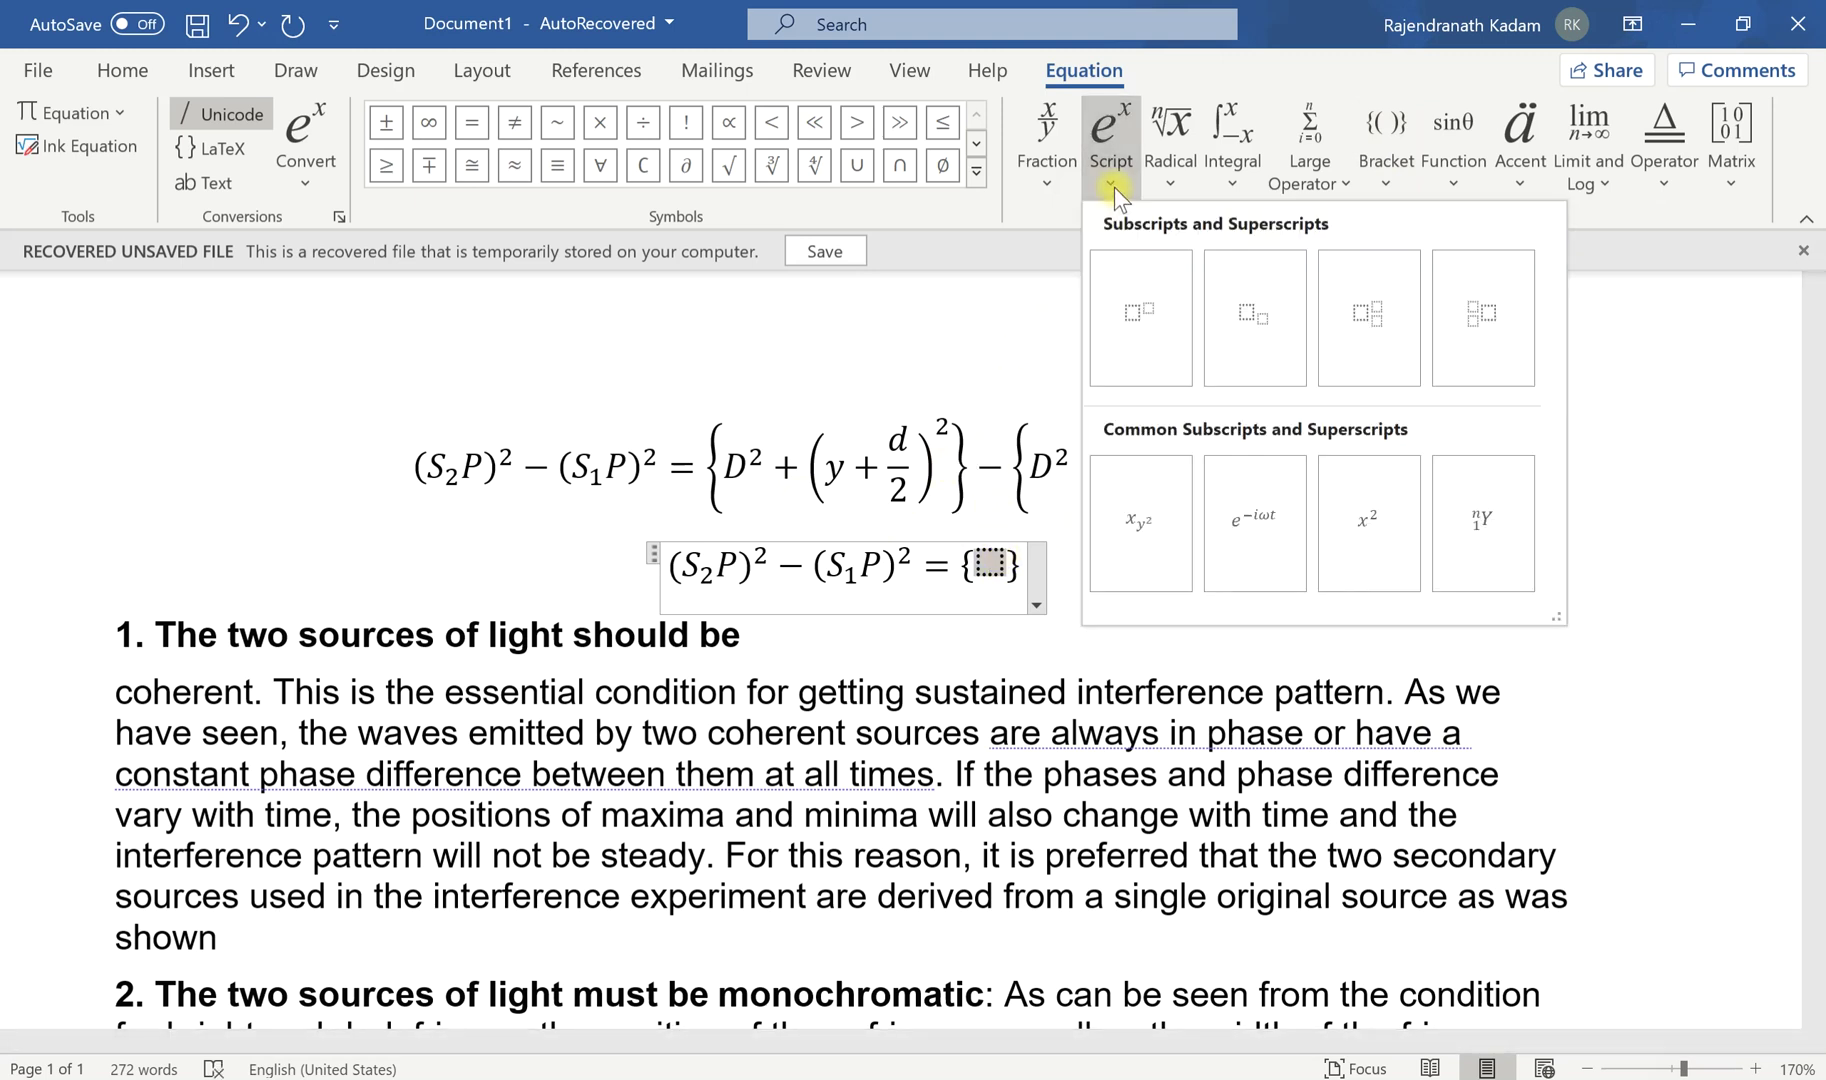
{"action": "left_click", "coordinate": [1128, 320]}
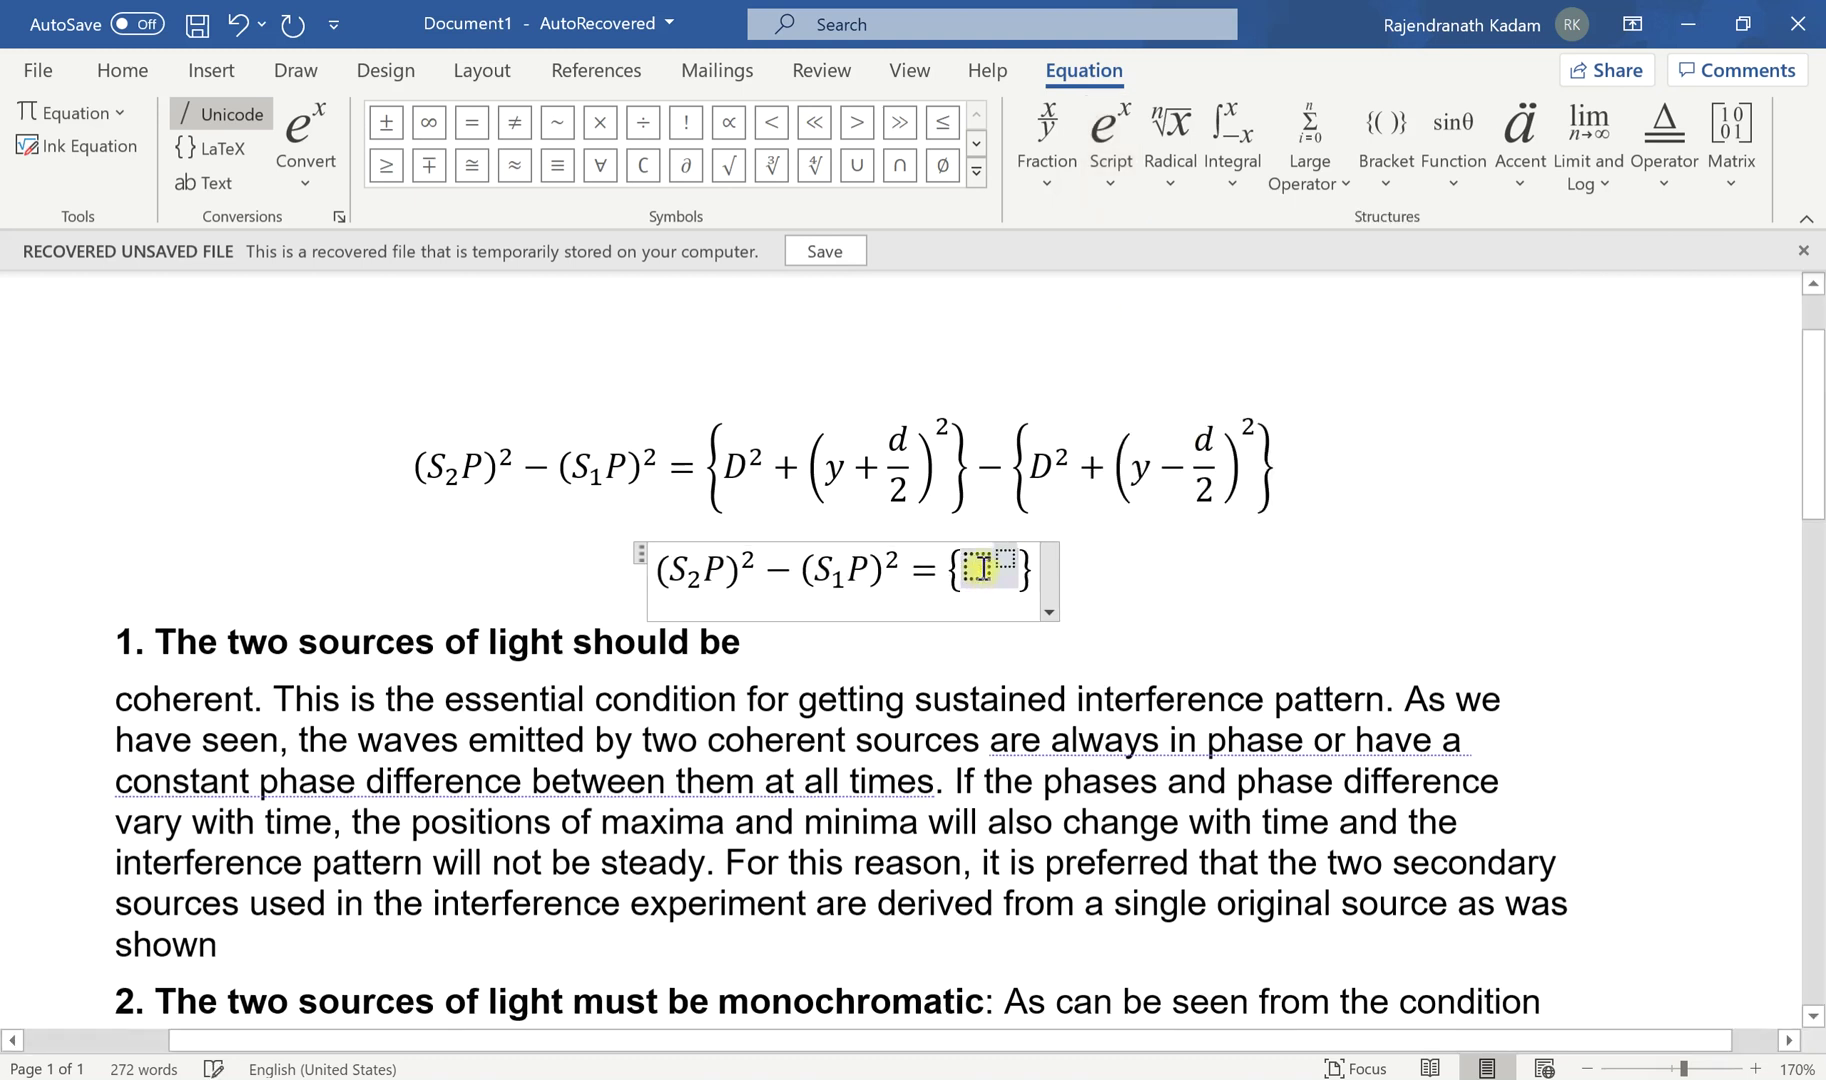
{"action": "left_click", "coordinate": [980, 569]}
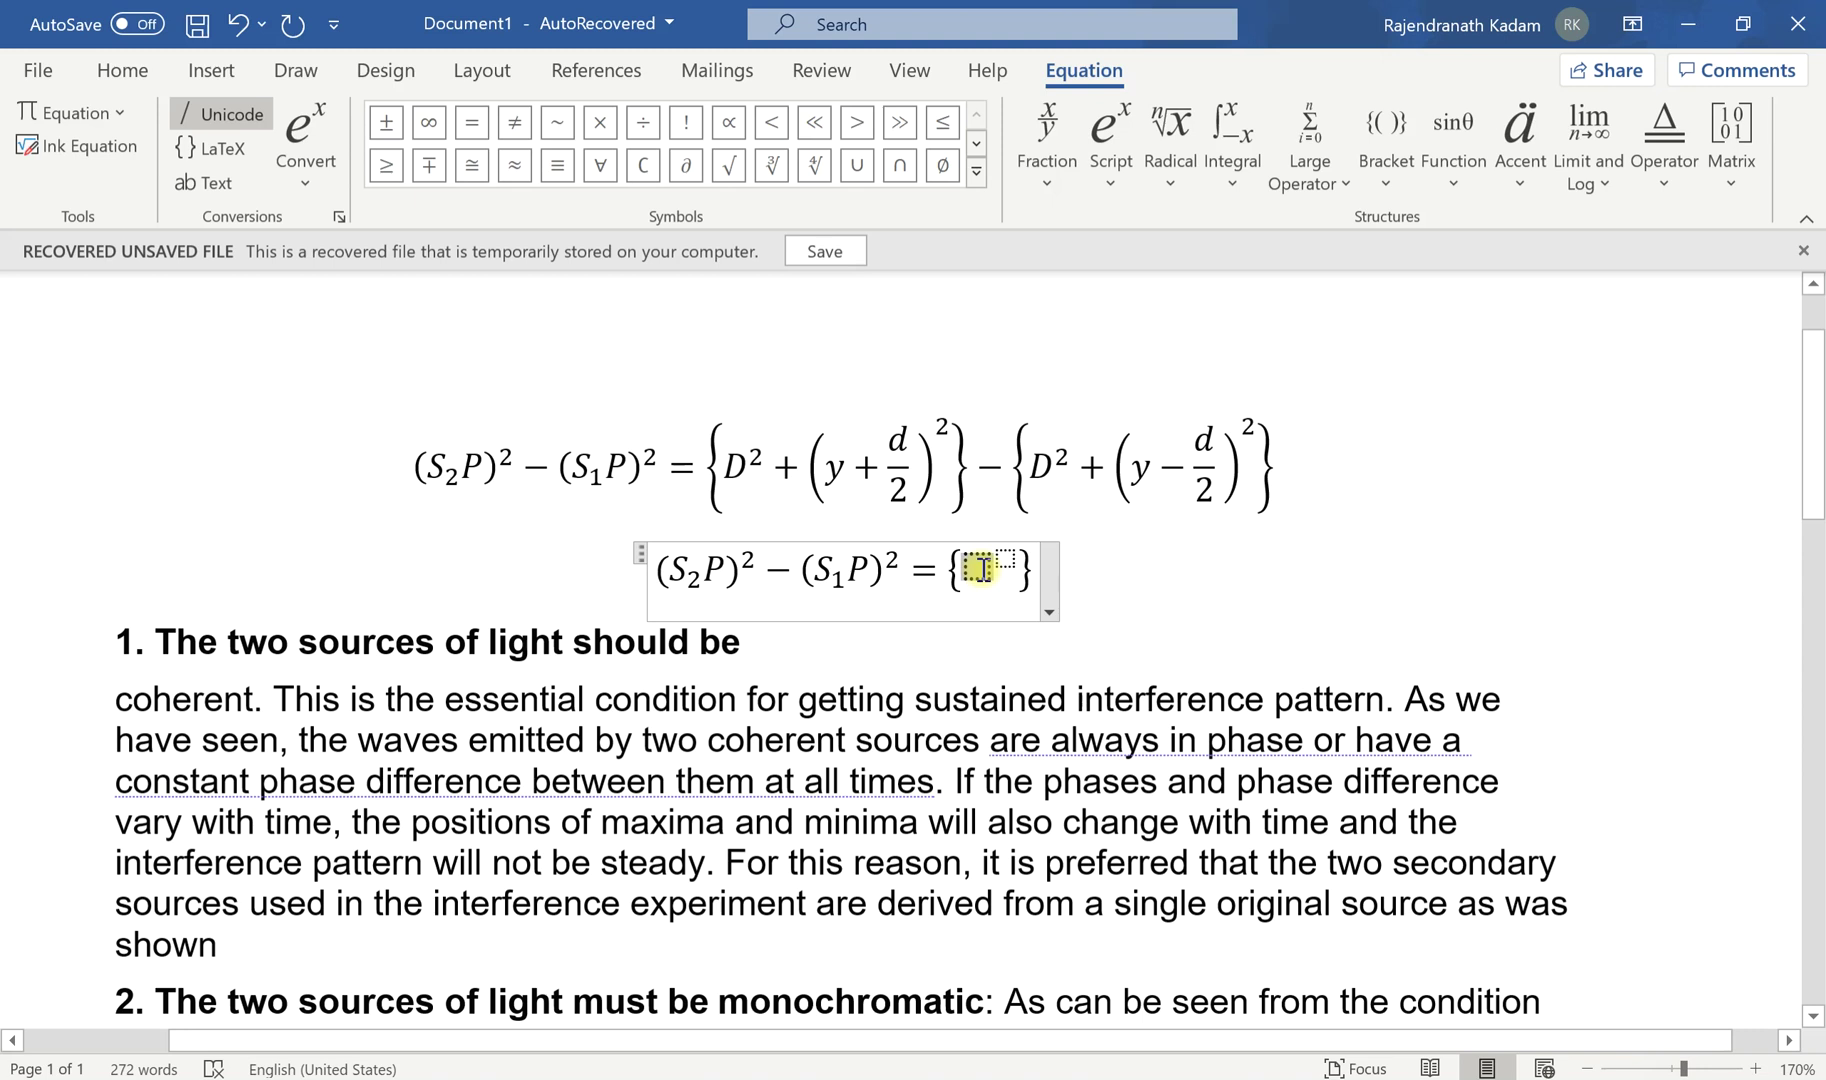
{"action": "type", "text": "D"}
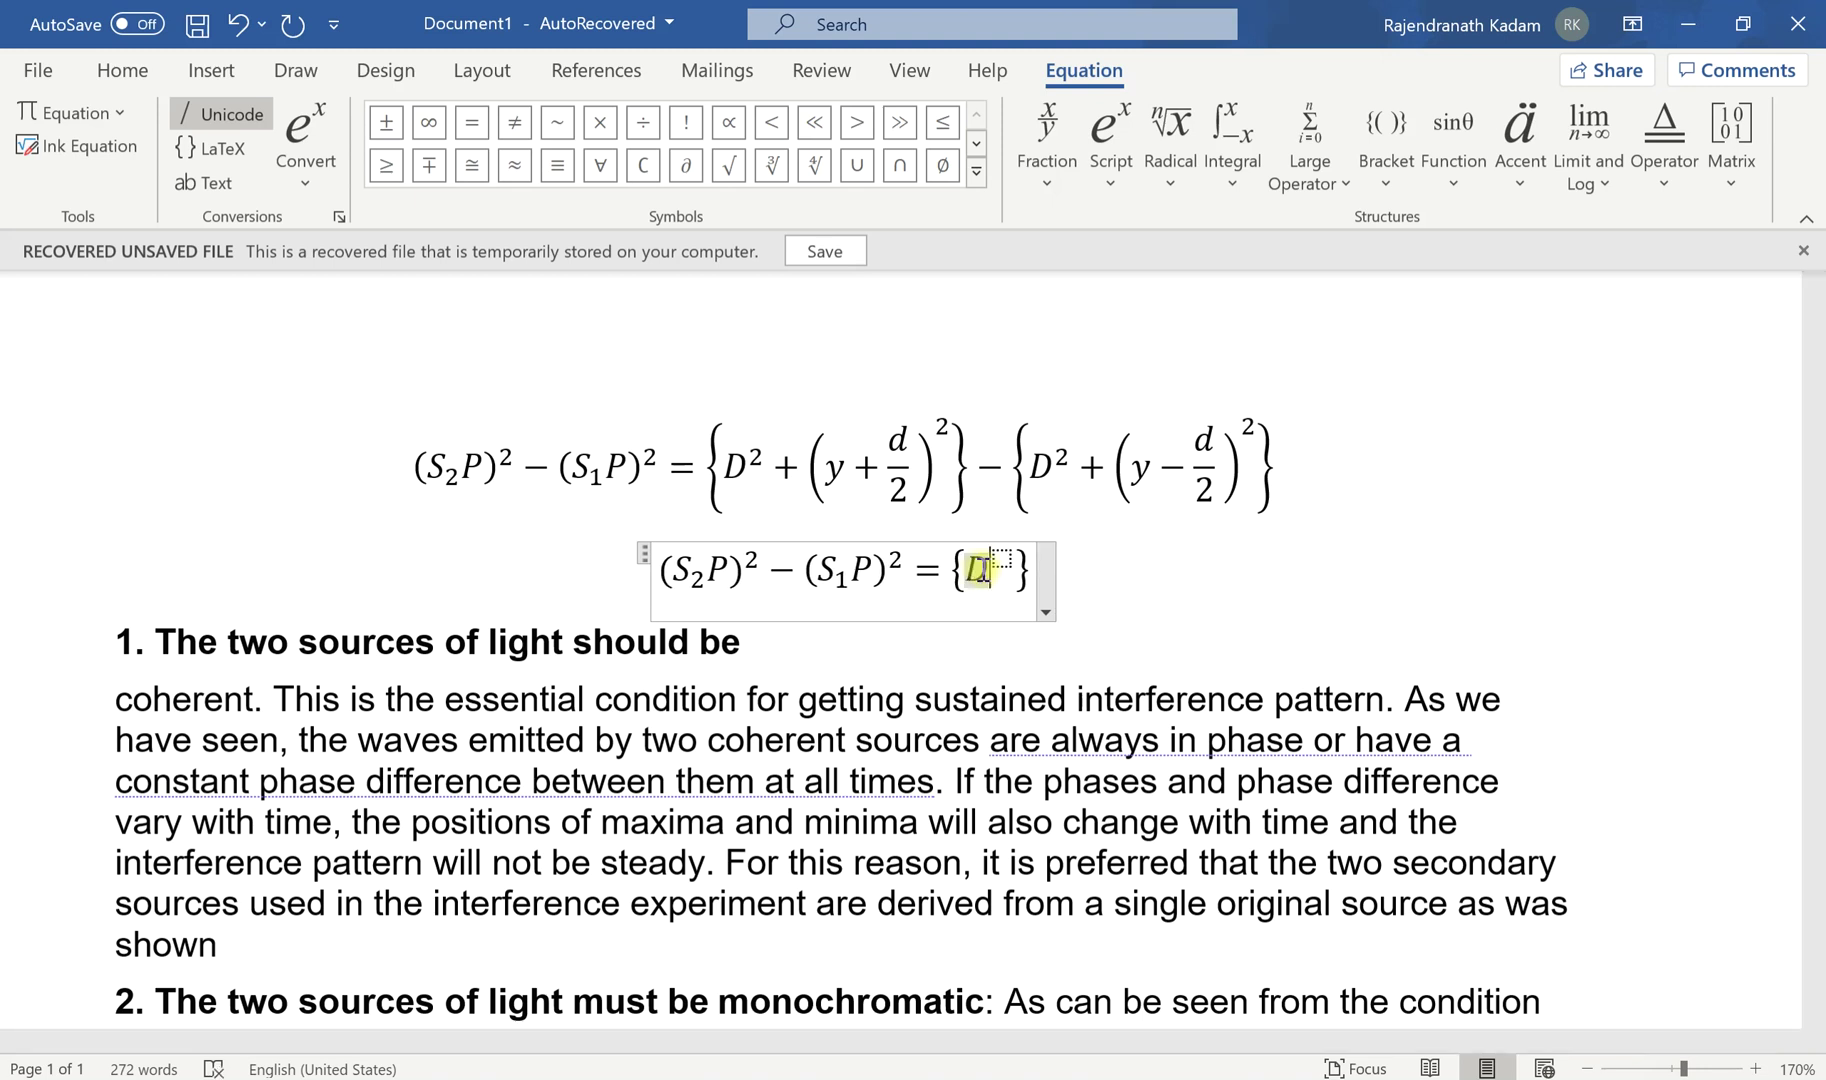
{"action": "left_click", "coordinate": [1001, 557]}
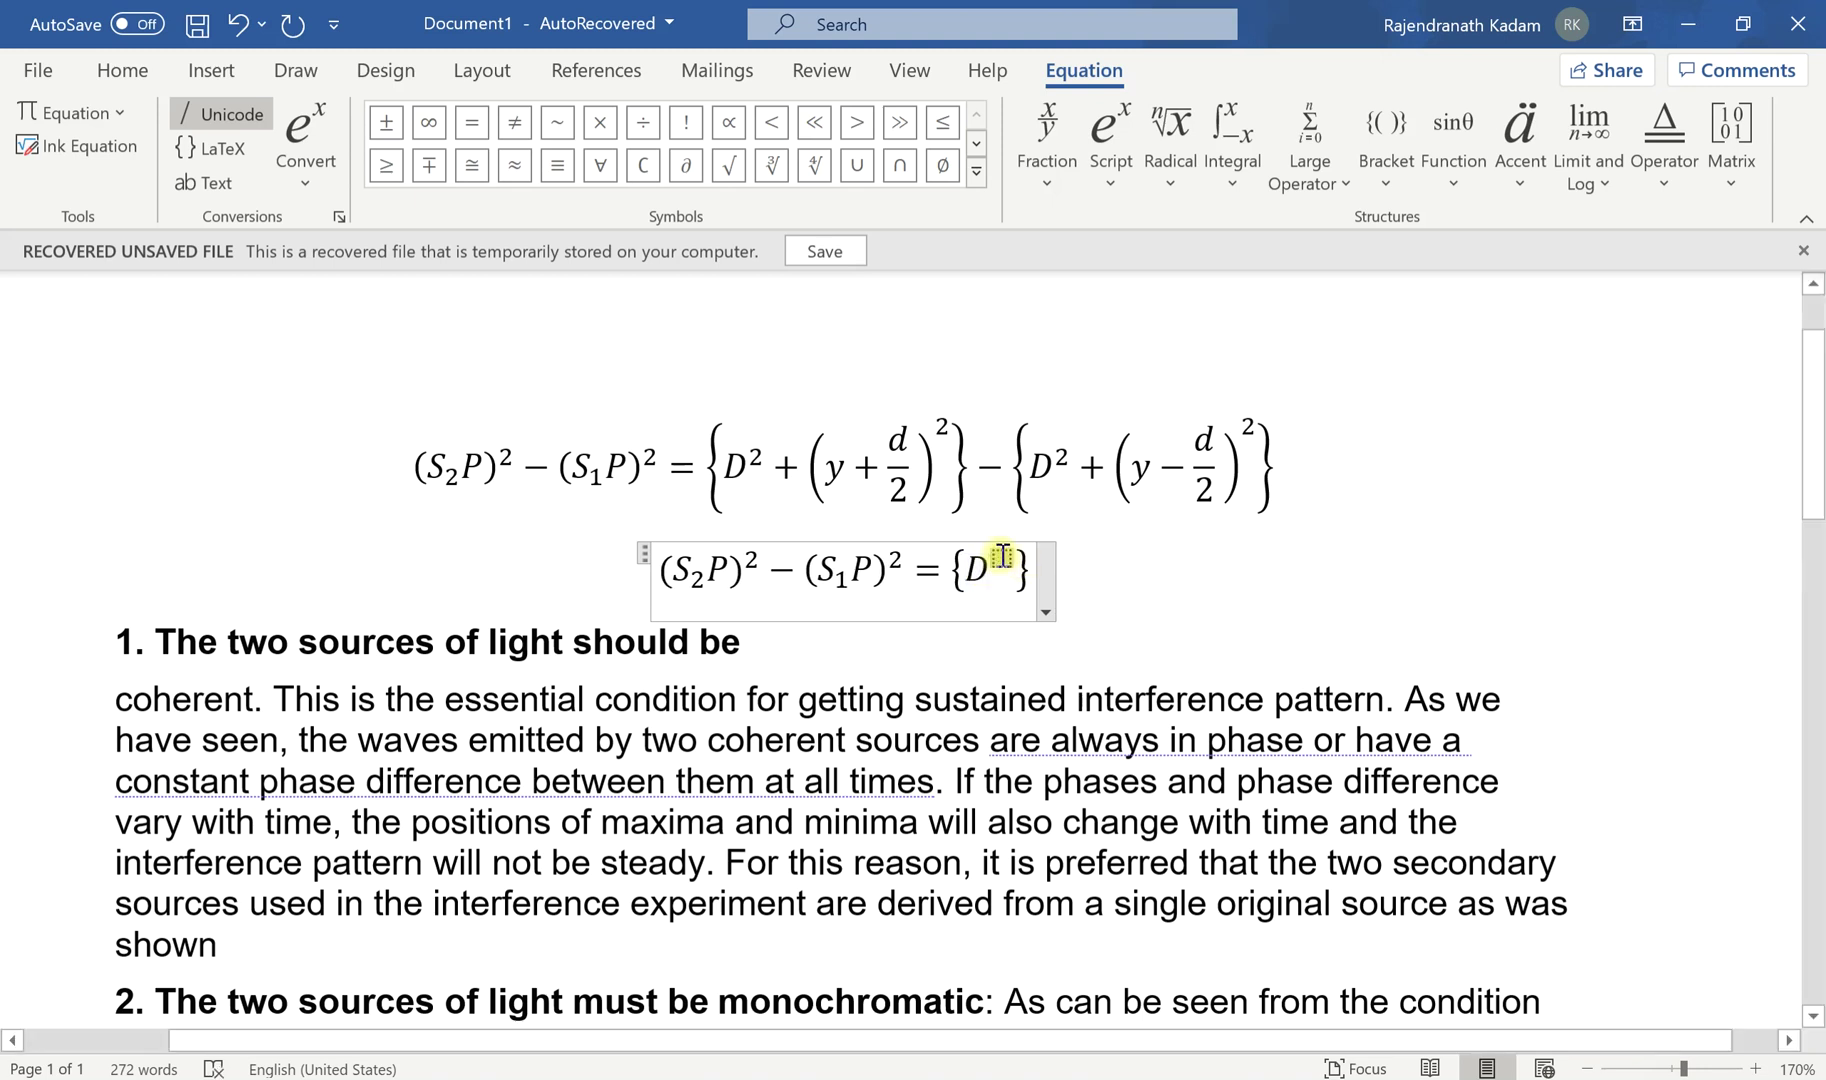
{"action": "type", "text": "2"}
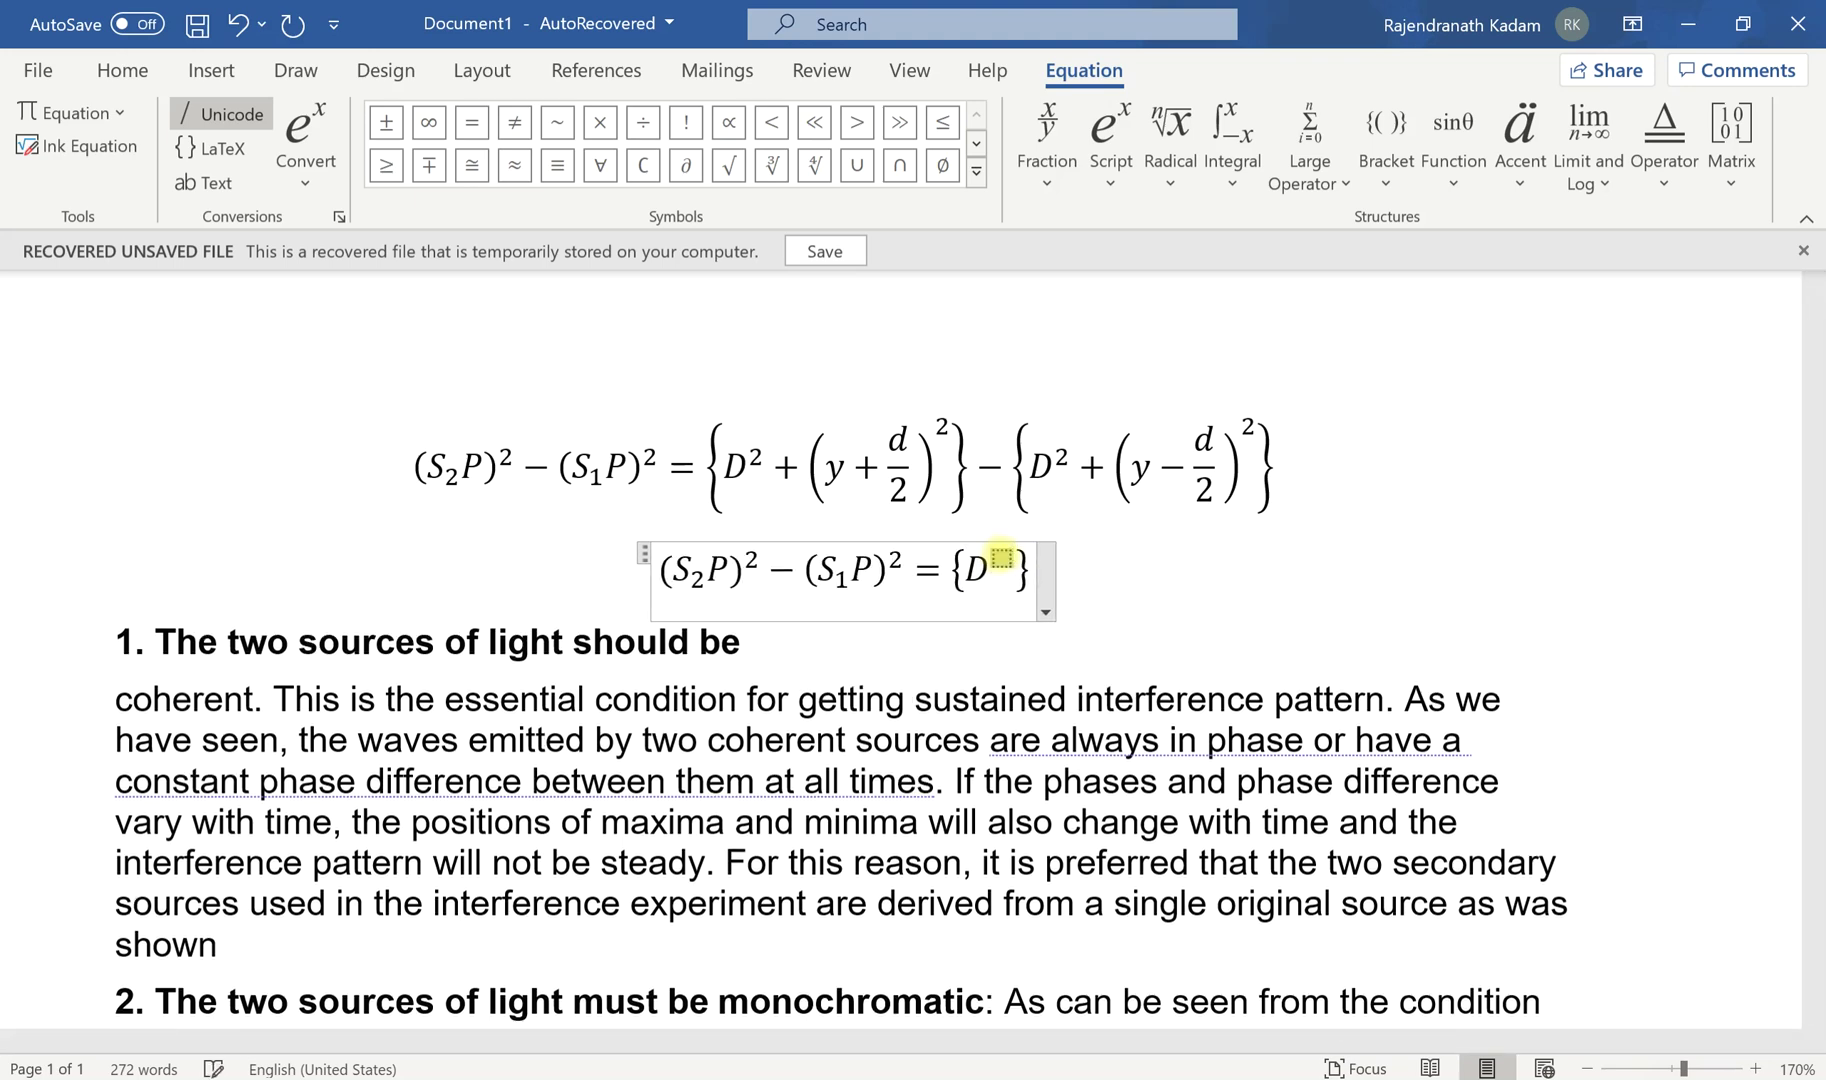
Add a plus sign after D² inside the curly brackets
{"action": "double_click", "coordinate": [1010, 568]}
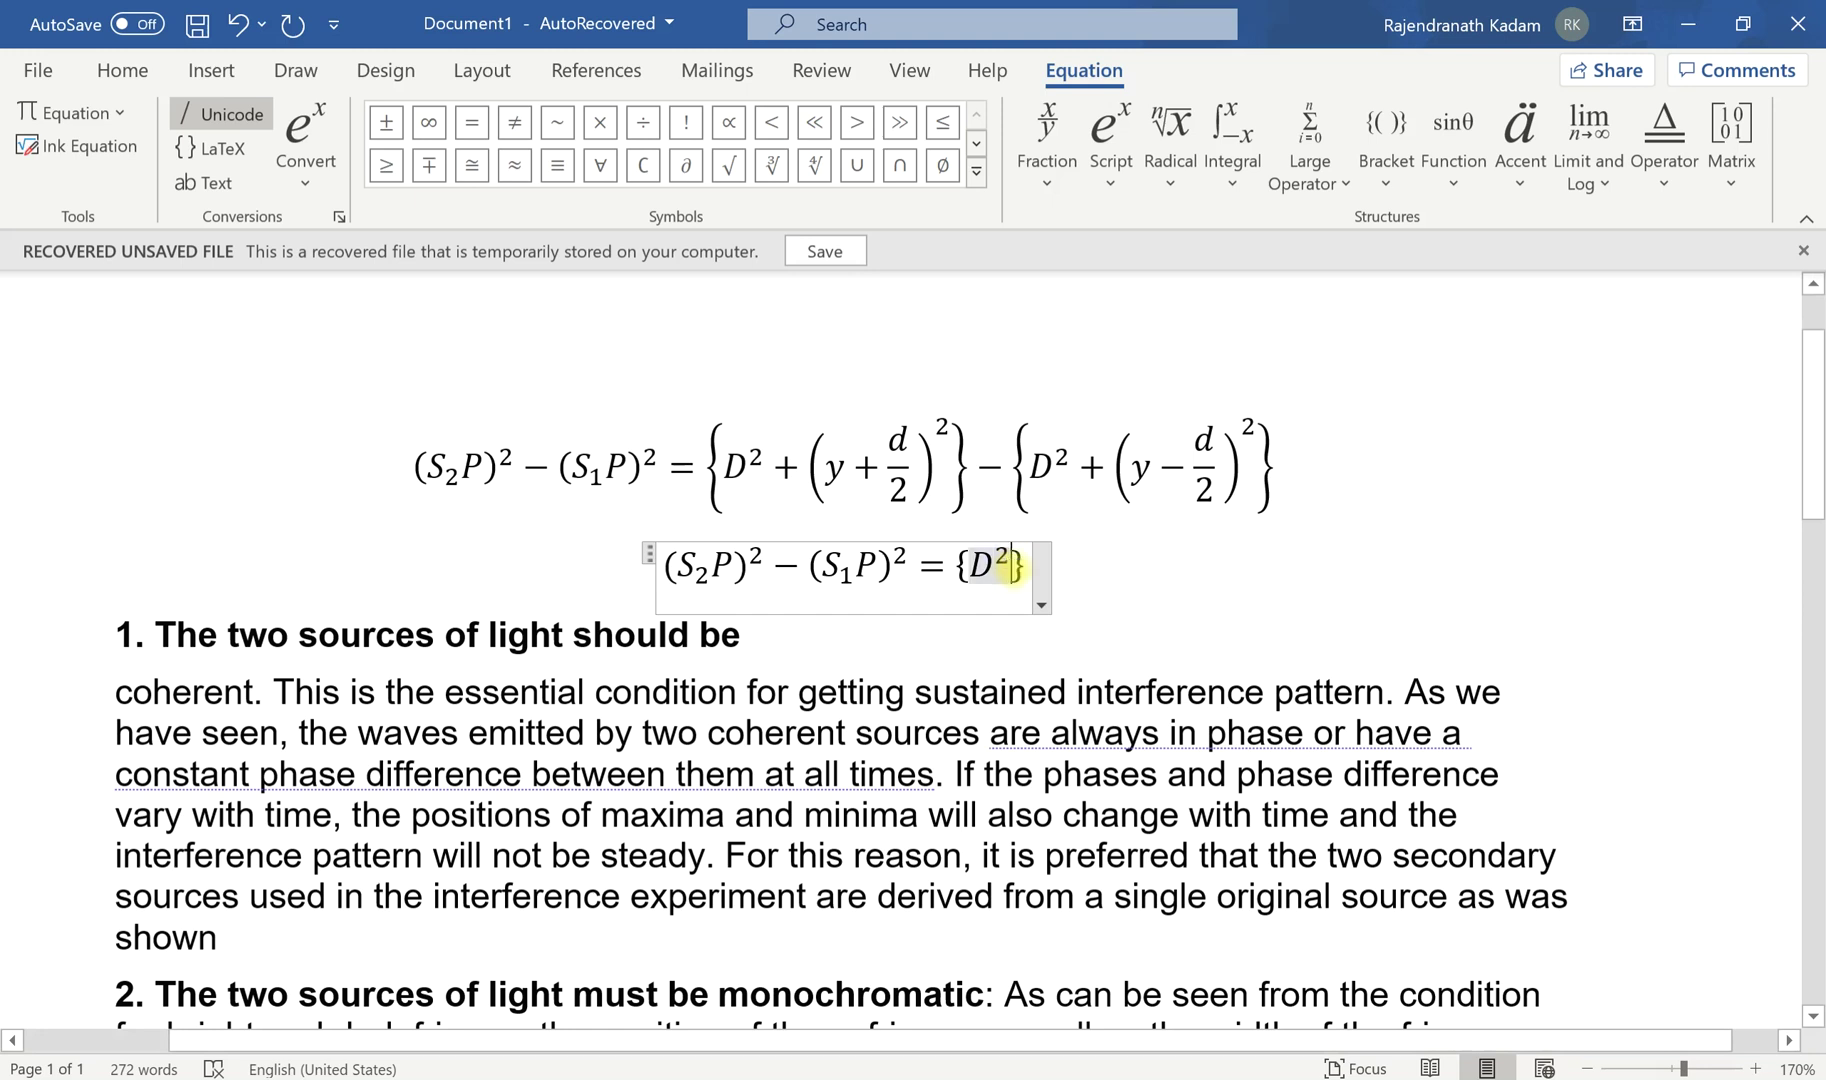
{"action": "type", "text": "}"}
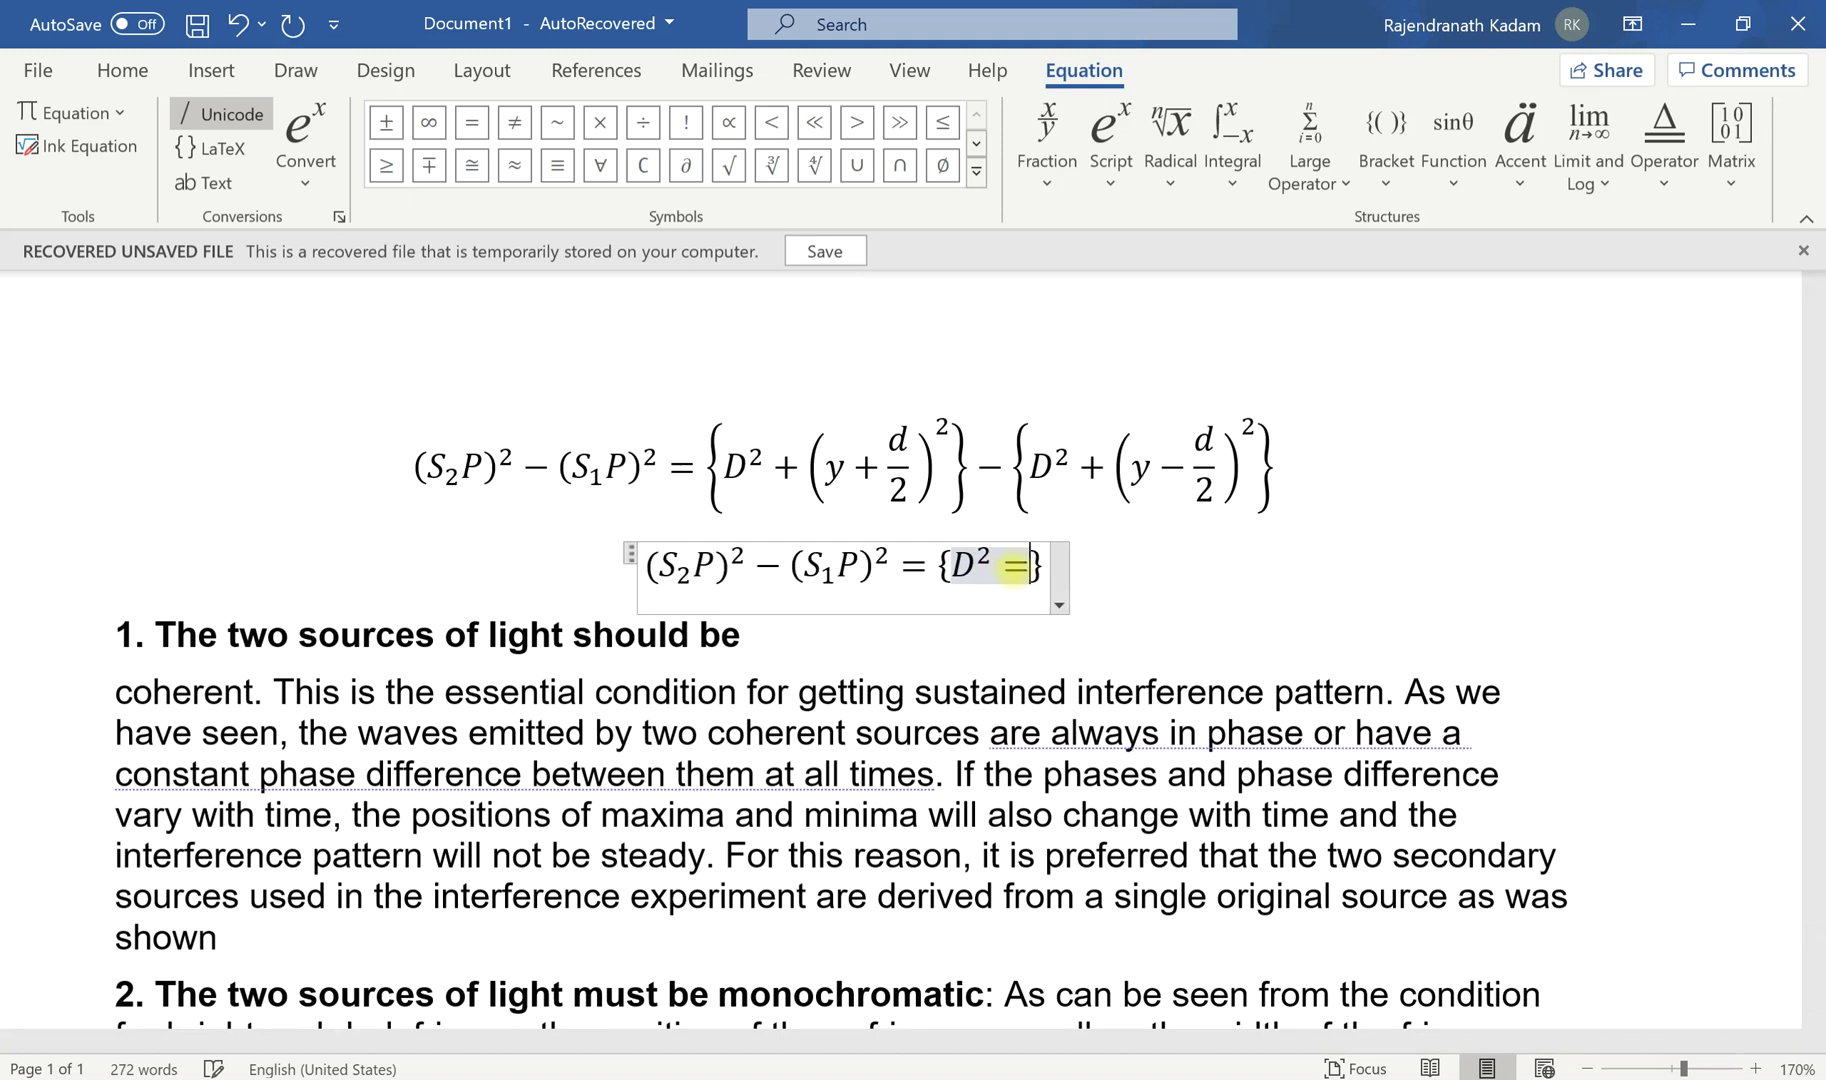
{"action": "key", "text": "BackSpace"}
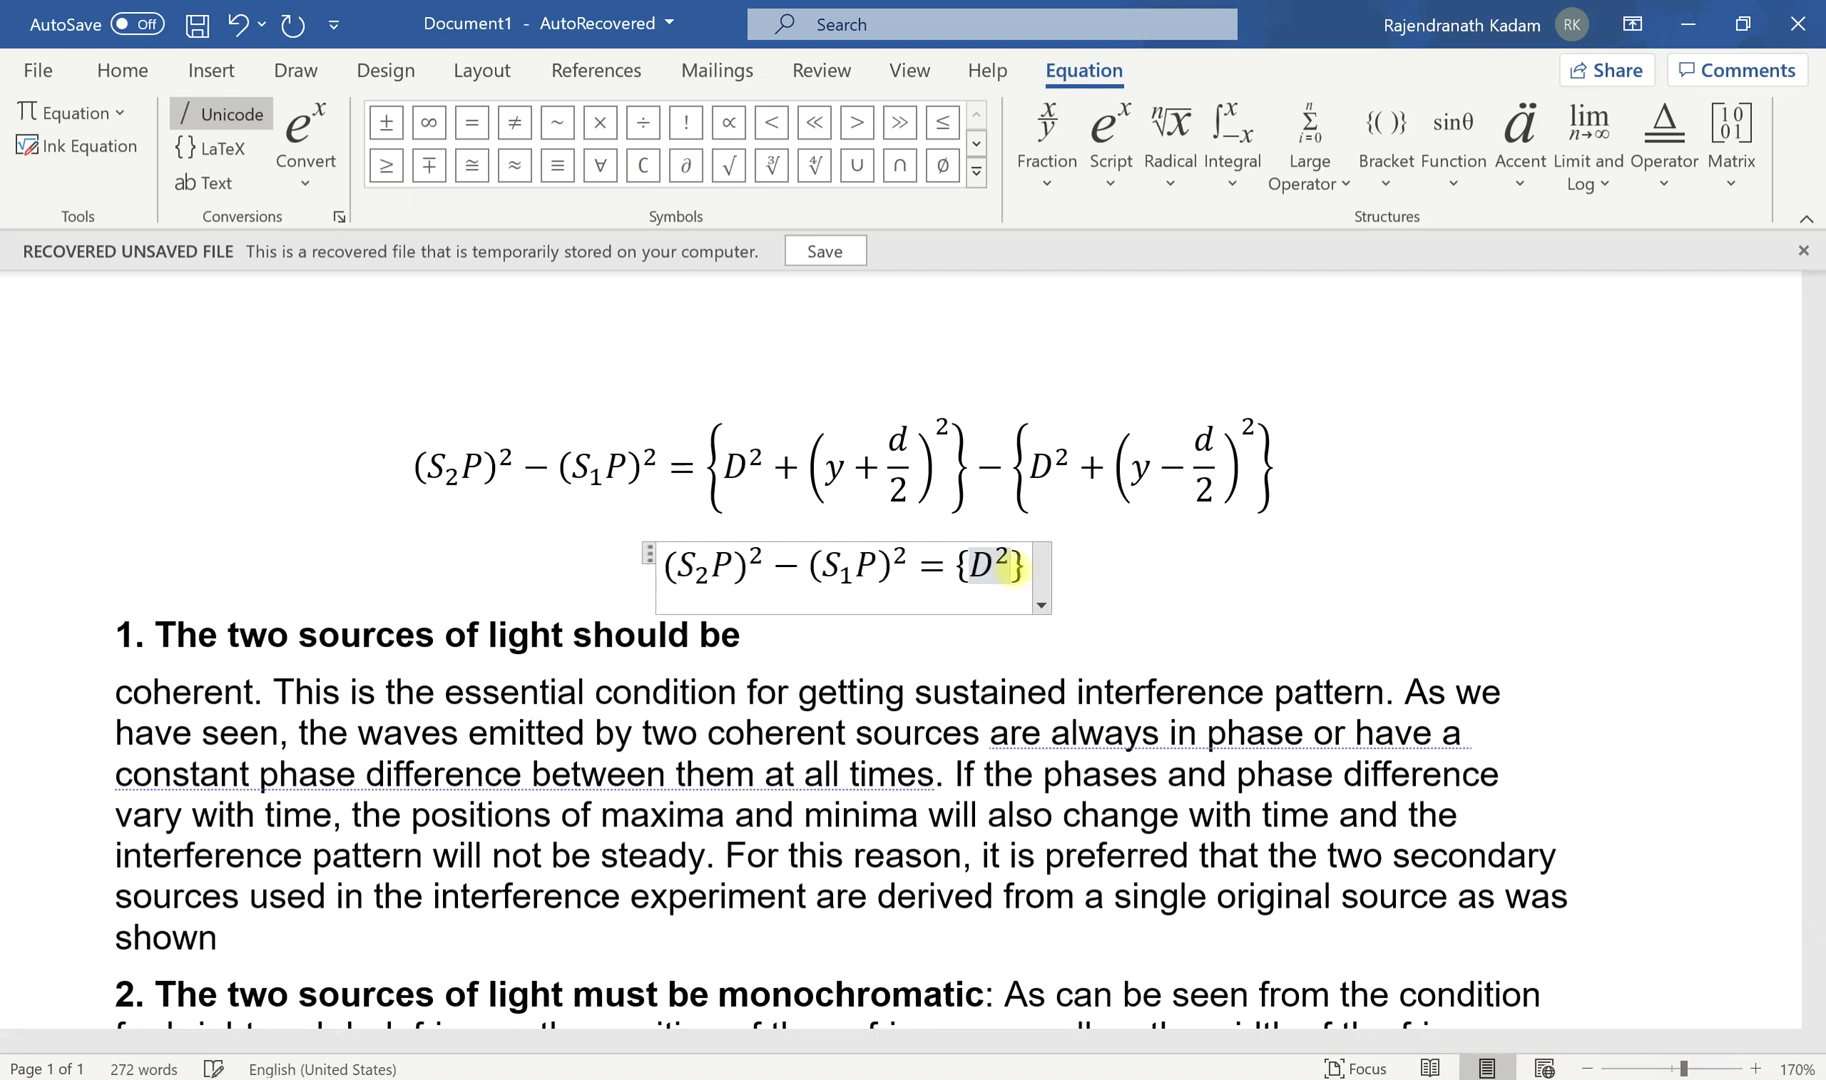
{"action": "type", "text": "+"}
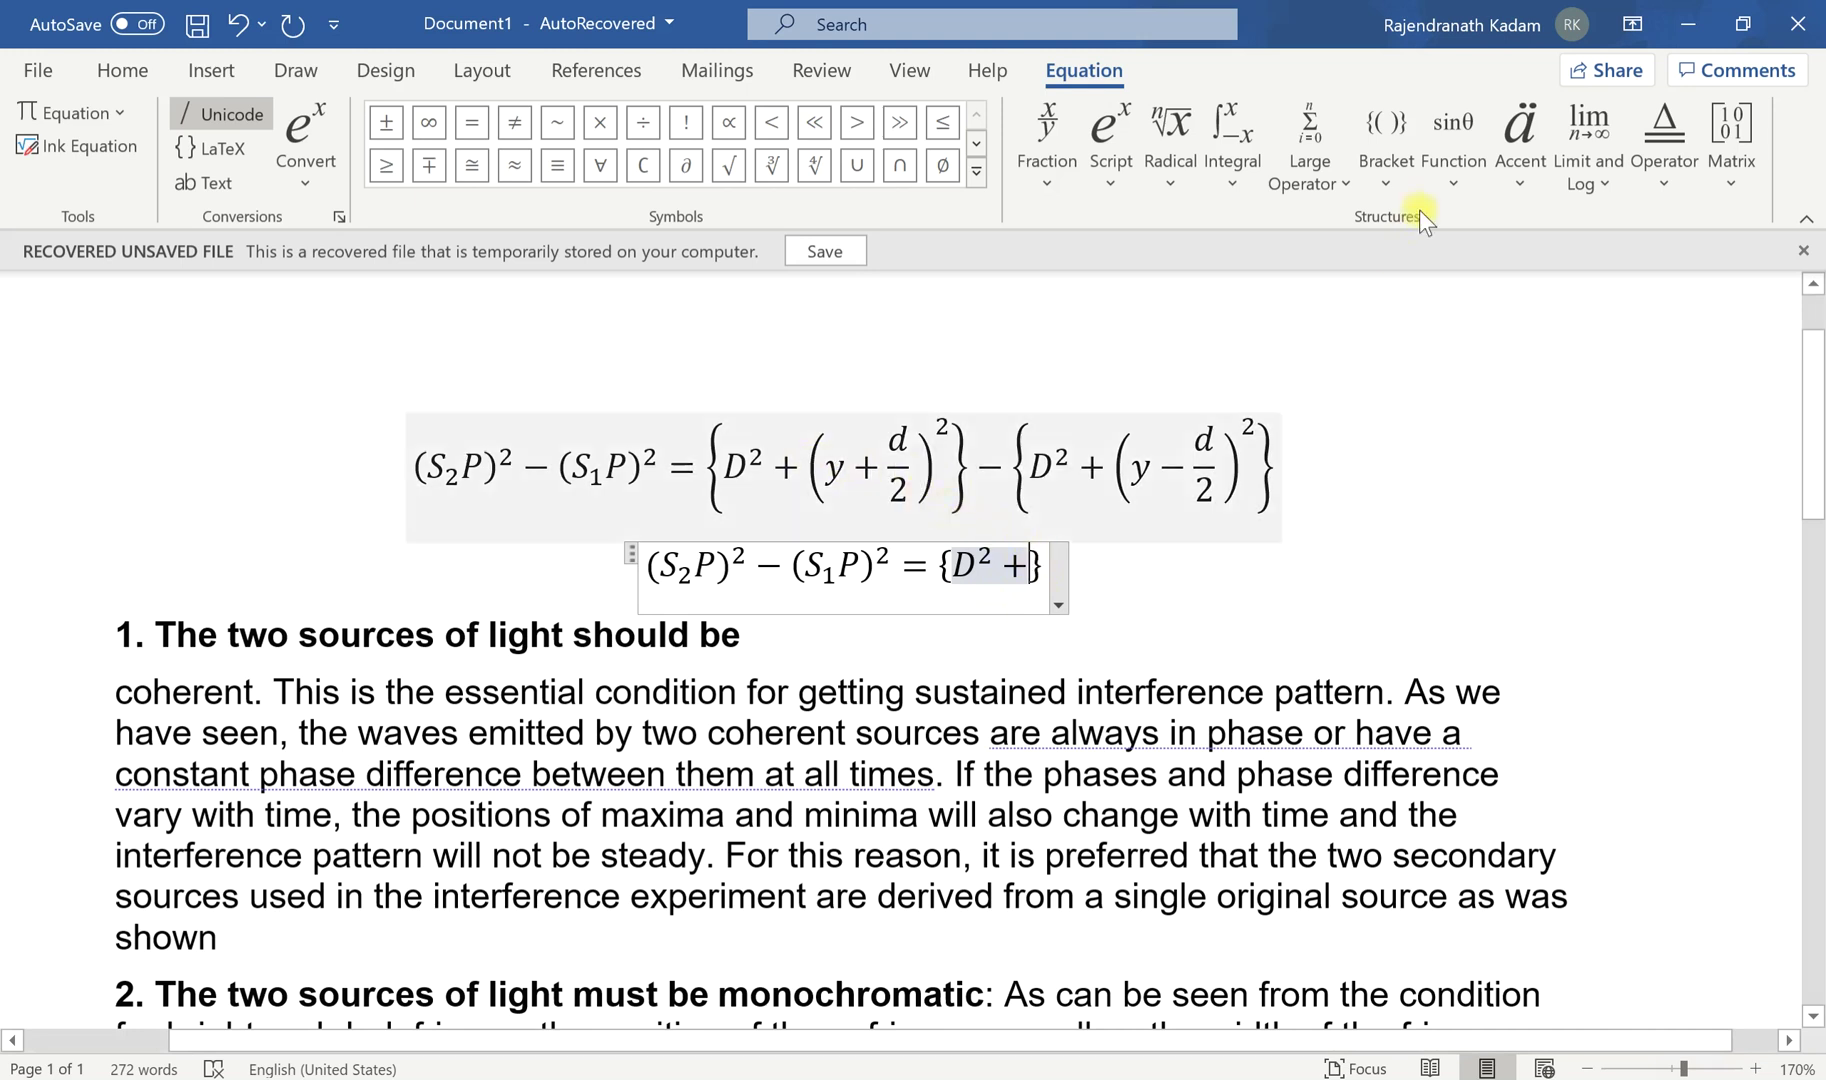
Insert round brackets after the plus sign inside the curly brackets and fill them with y +
{"action": "left_click", "coordinate": [1386, 185]}
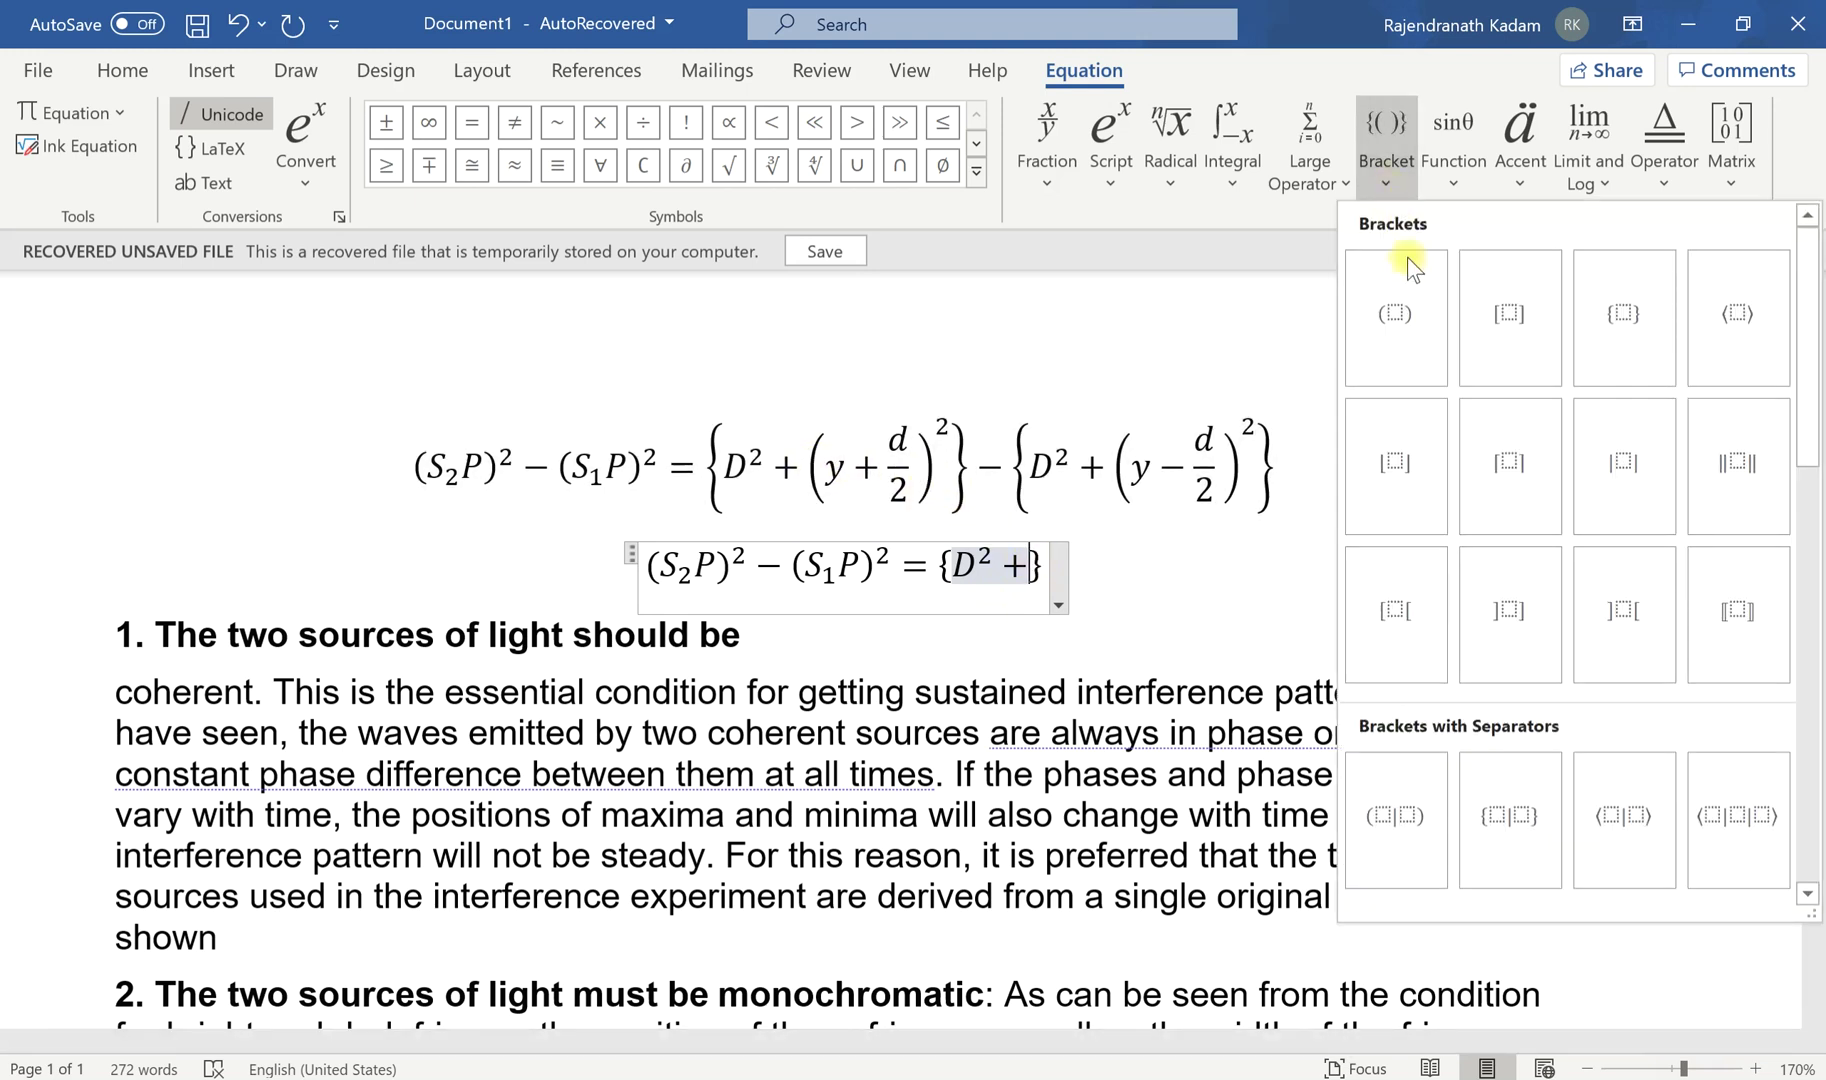
{"action": "left_click", "coordinate": [1395, 312]}
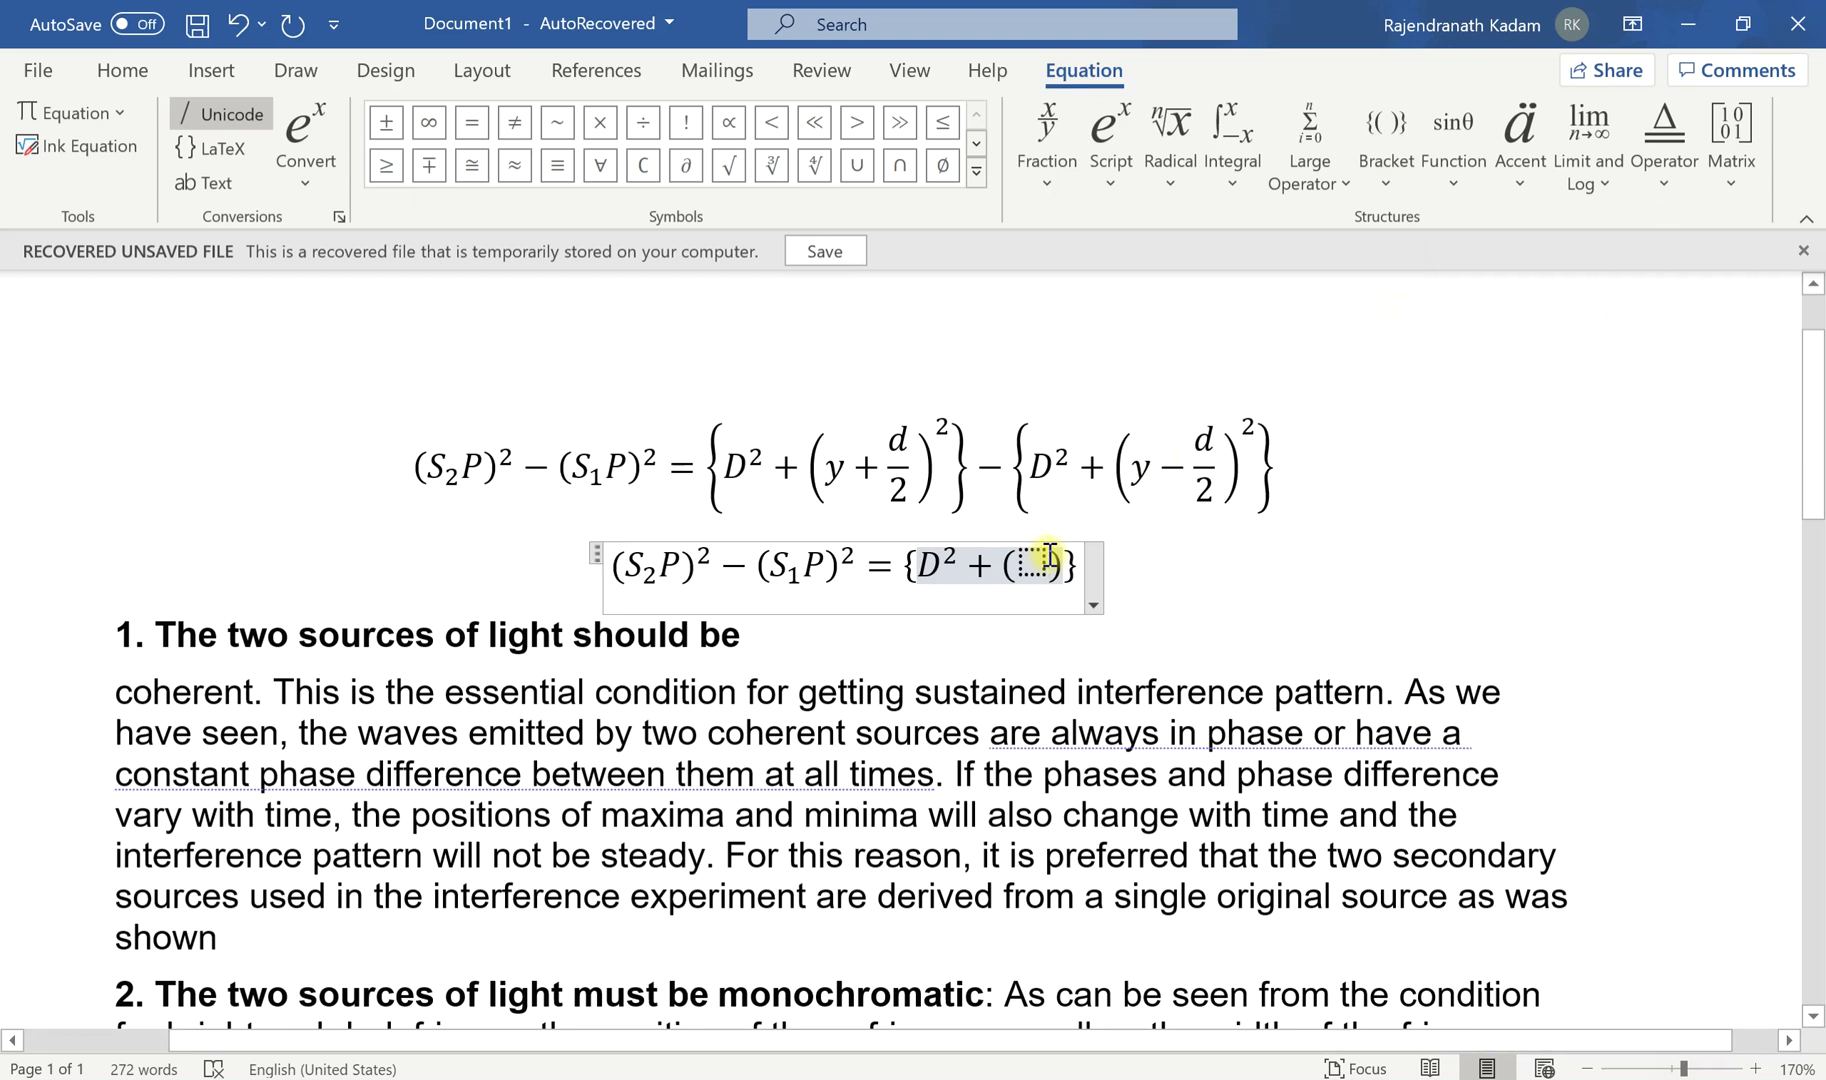
{"action": "left_click", "coordinate": [1040, 560]}
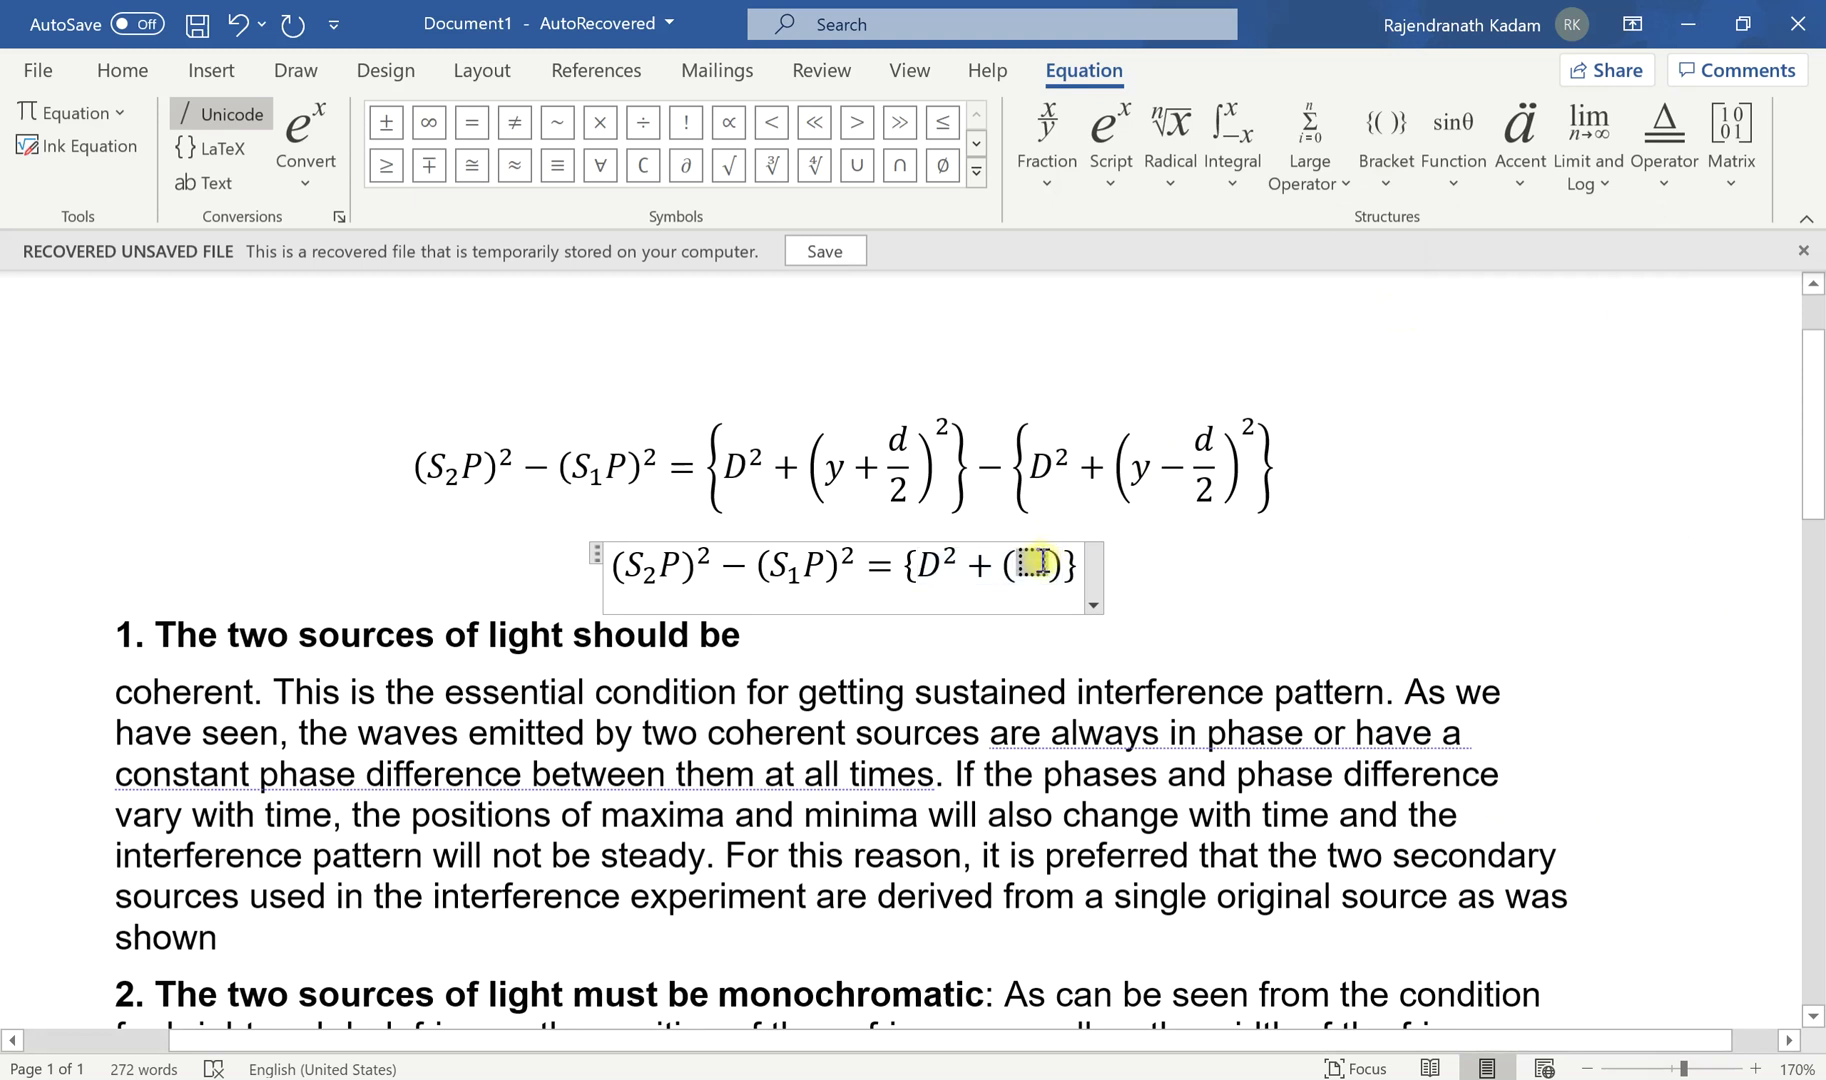
{"action": "type", "text": "y "}
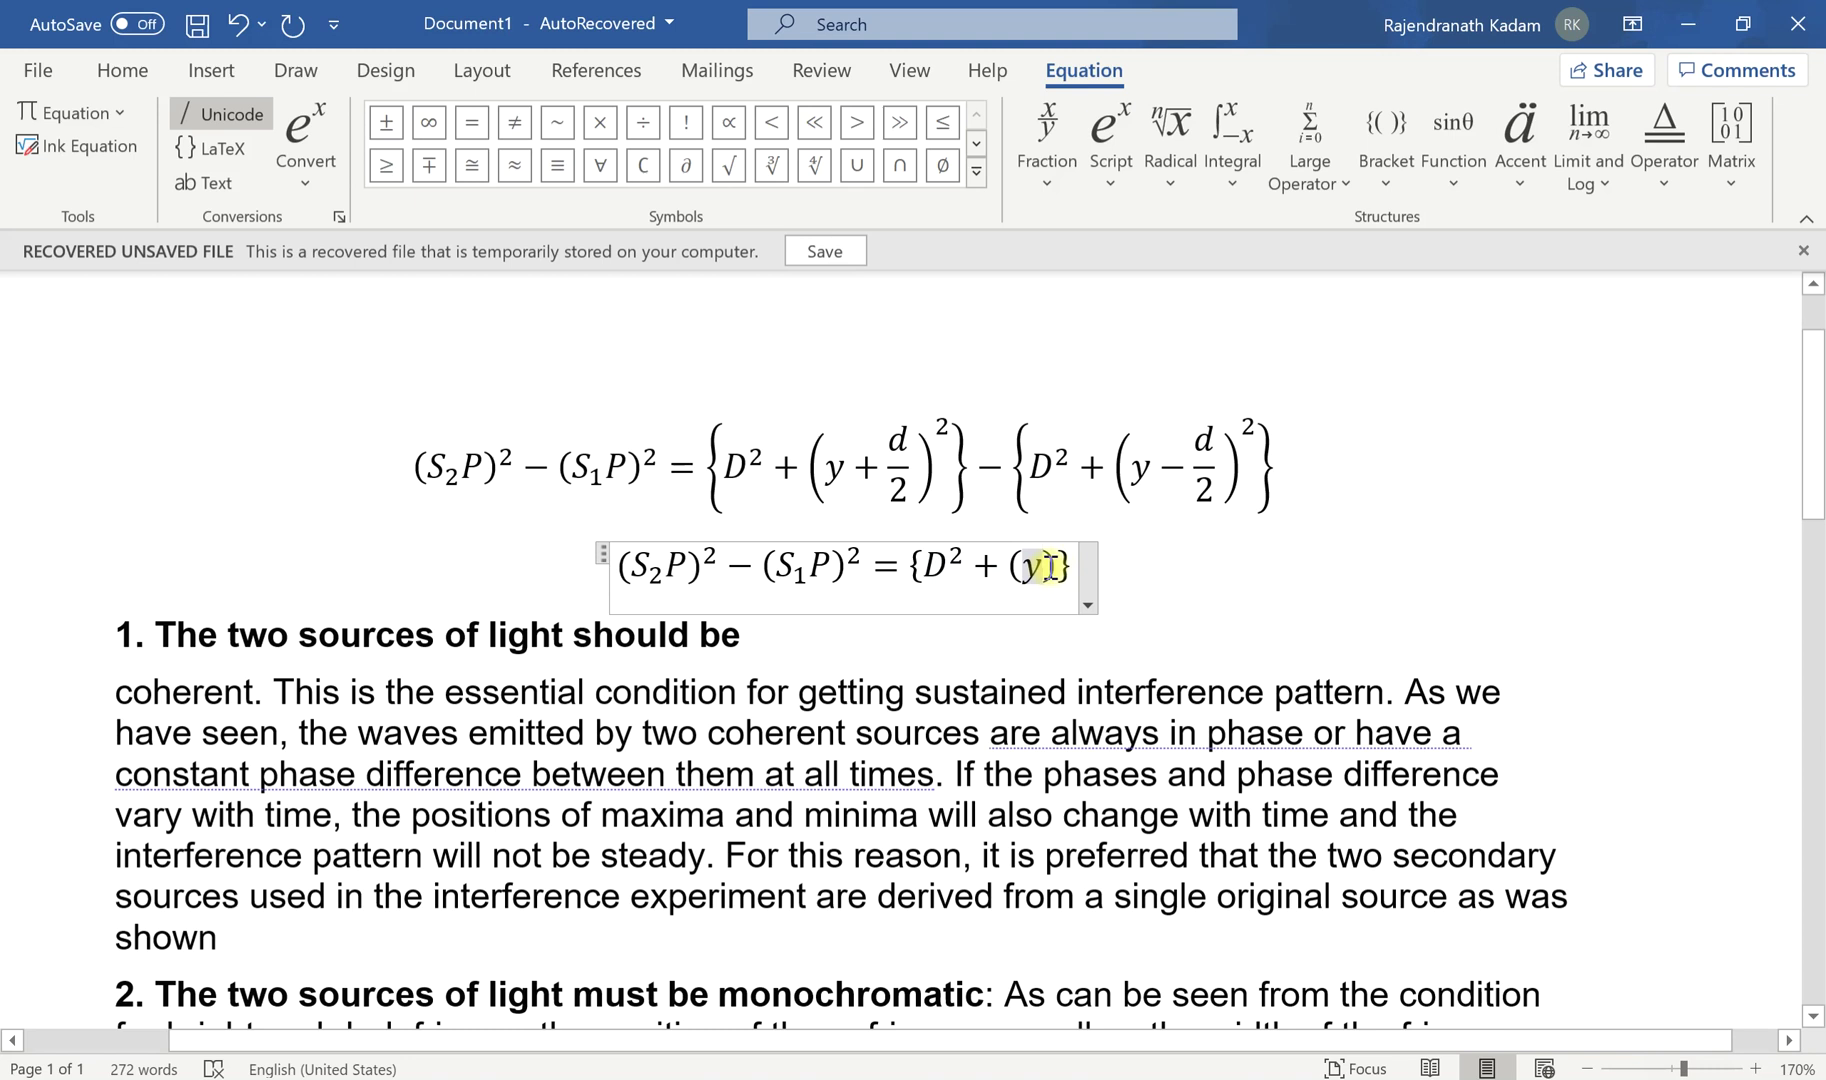
{"action": "type", "text": "+"}
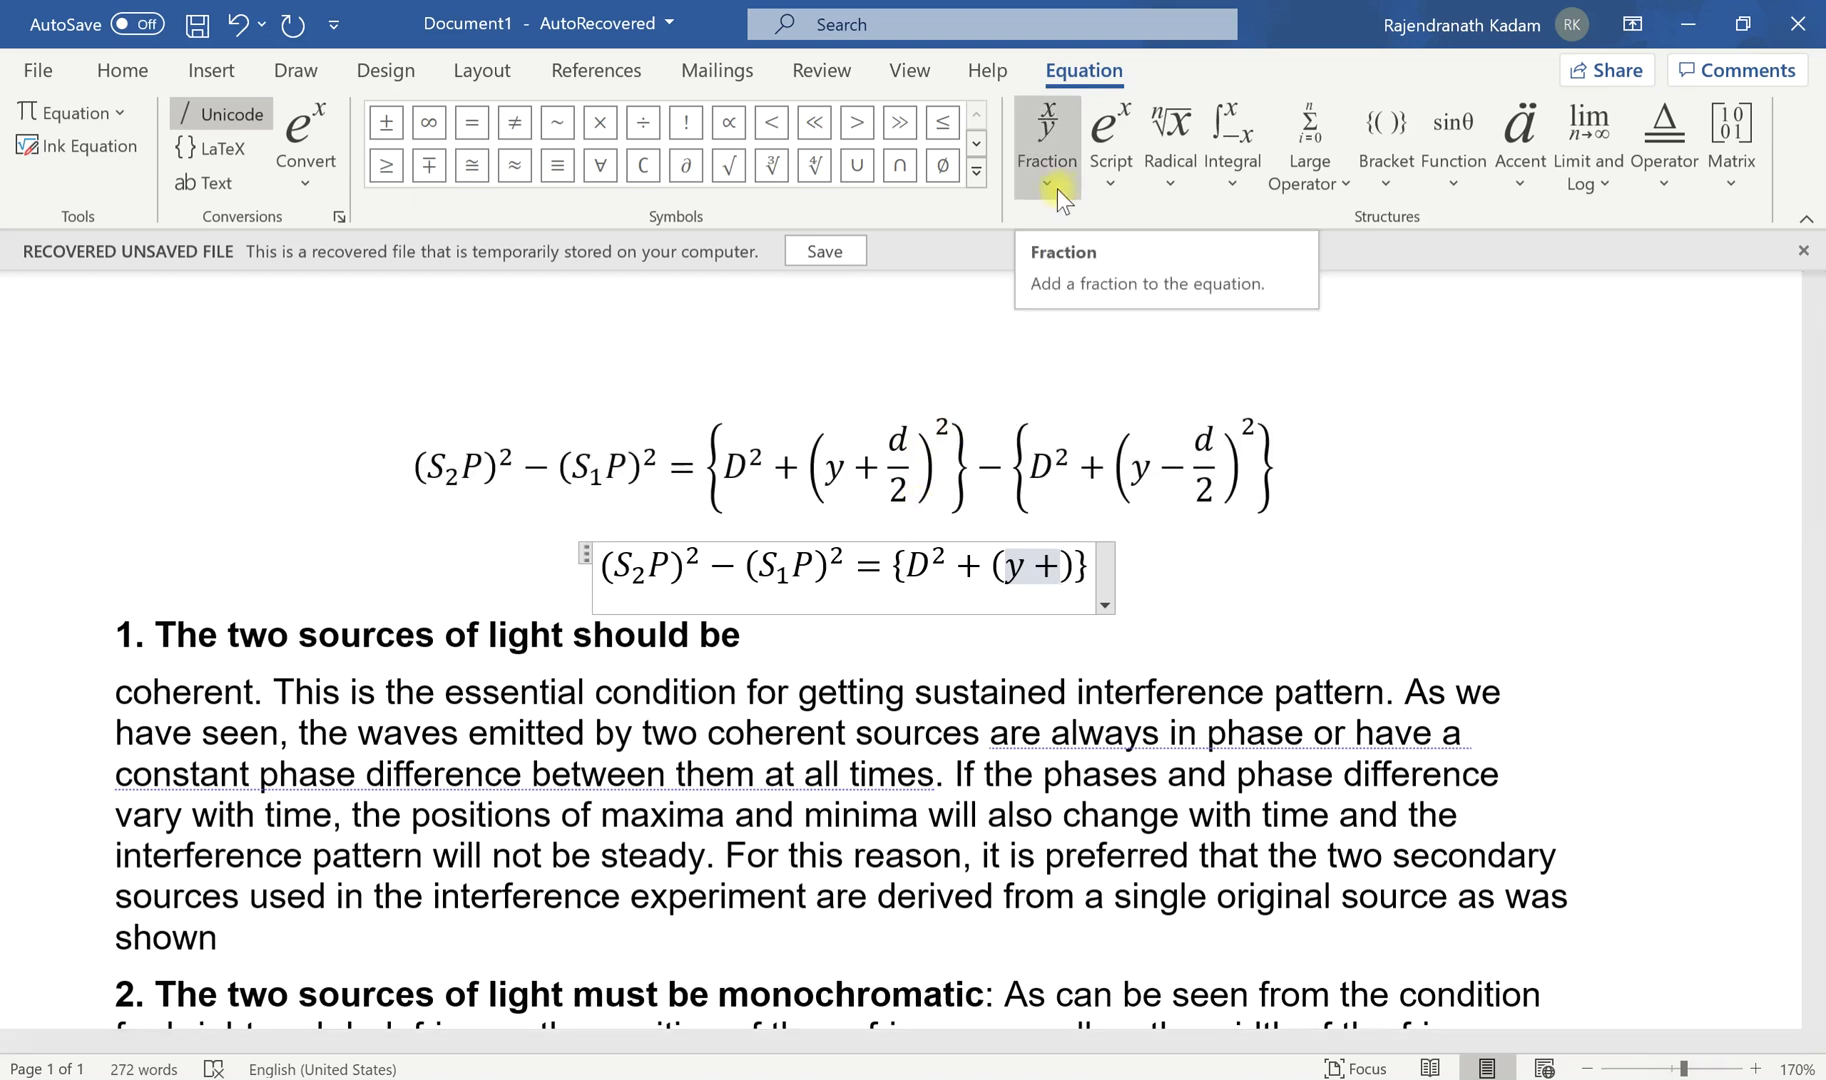
Insert a stacked fraction after y + inside the round brackets, with d as numerator and 2 as denominator
{"action": "left_click", "coordinate": [1057, 188]}
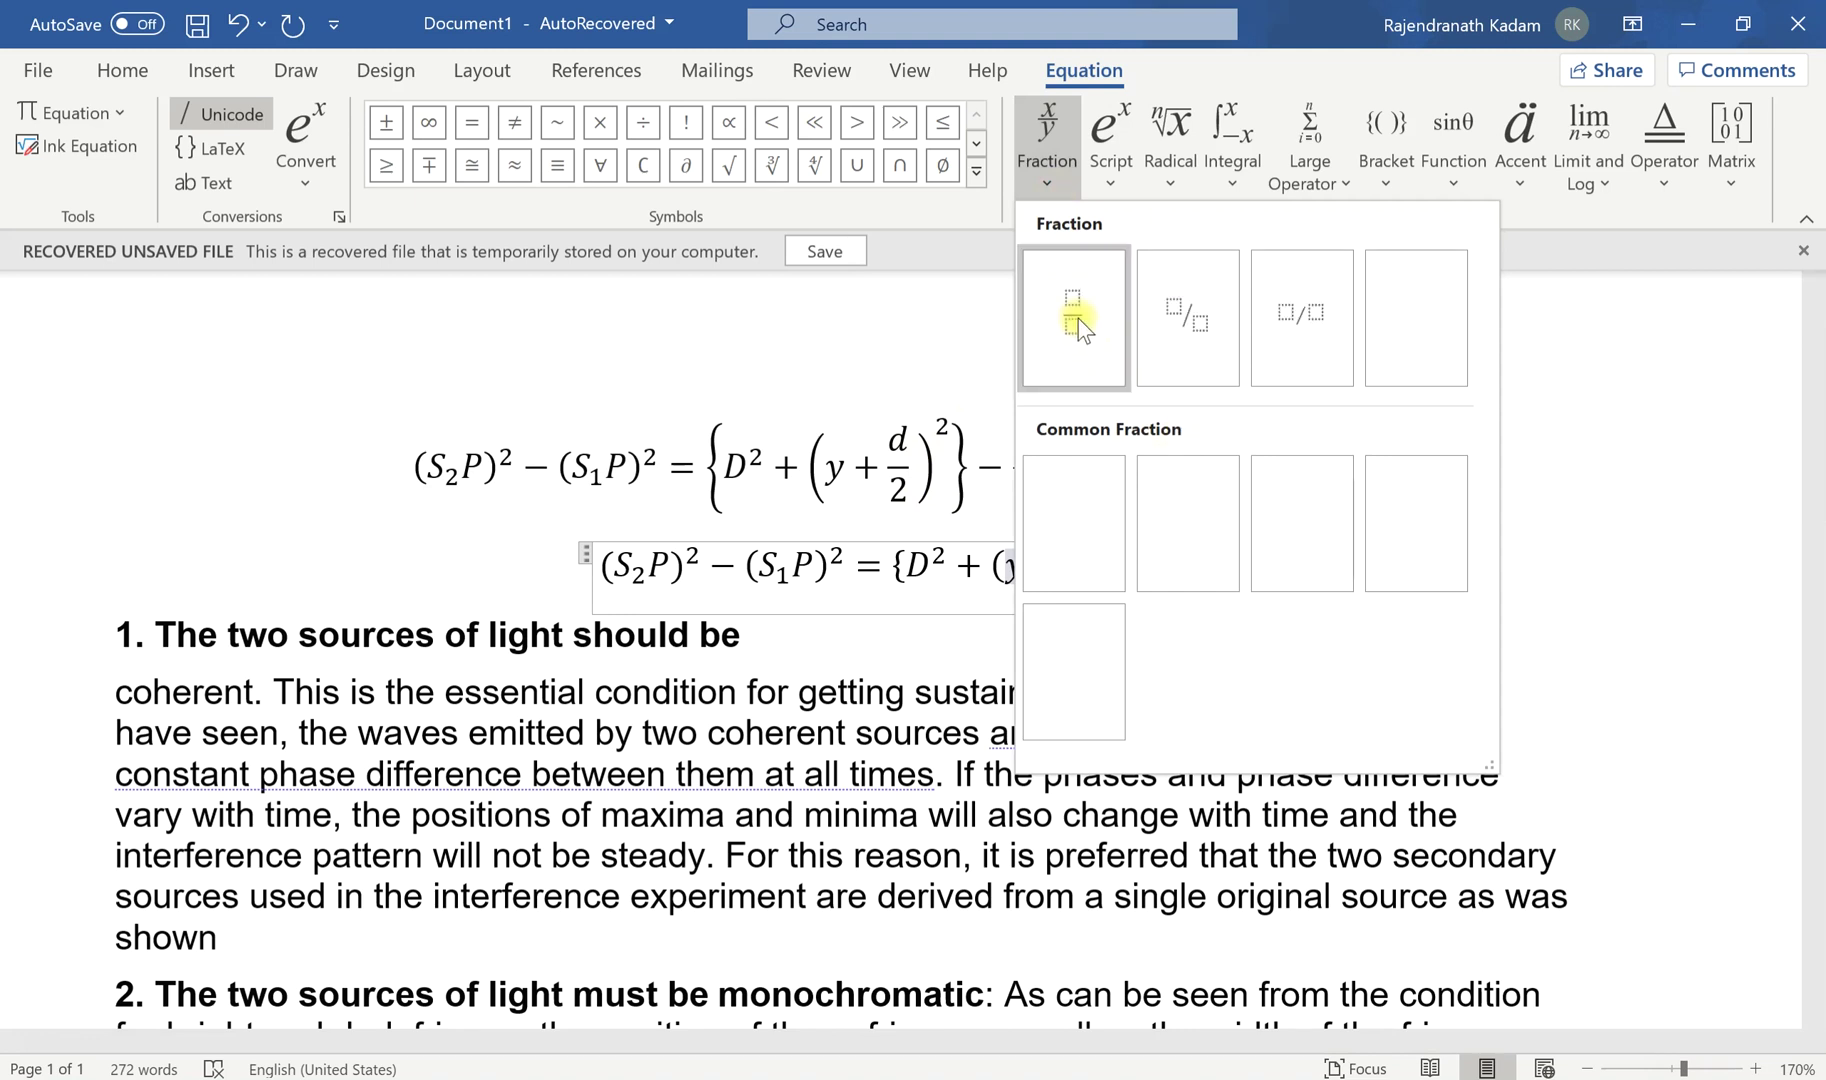
{"action": "left_click", "coordinate": [1078, 318]}
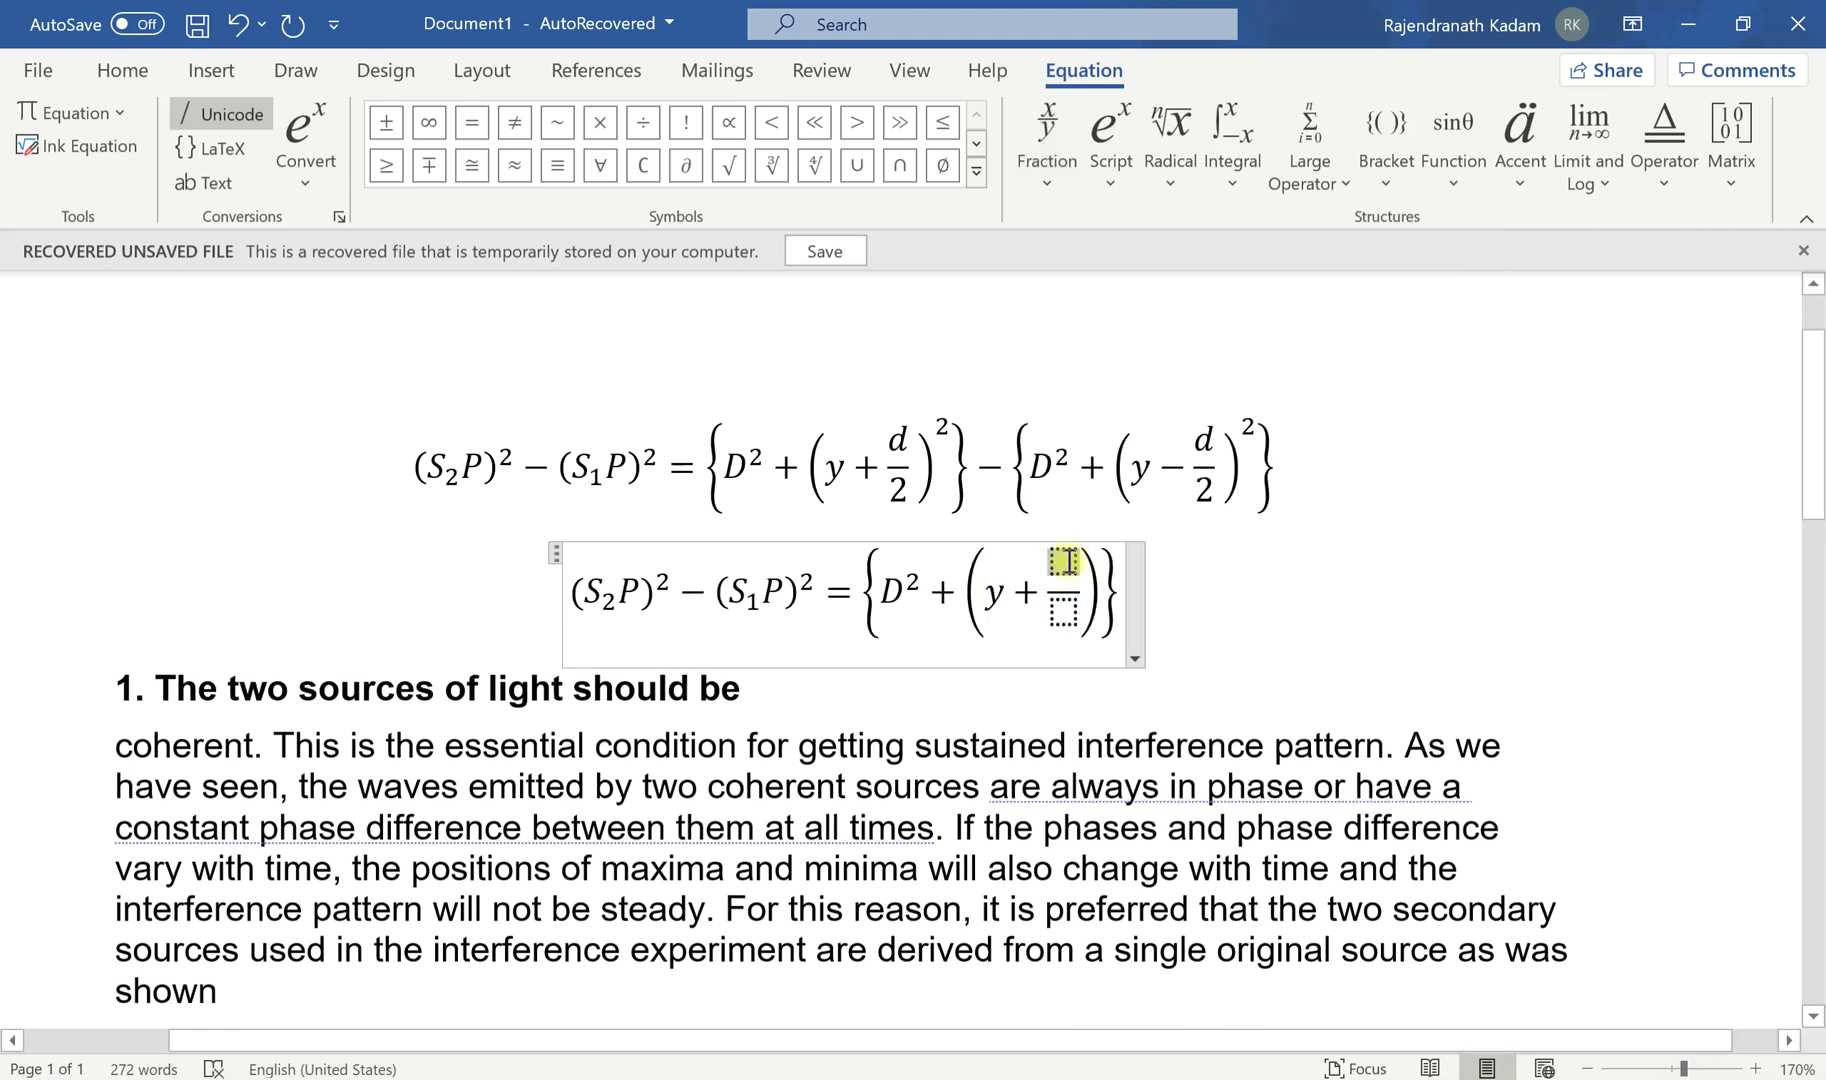
{"action": "type", "text": "d"}
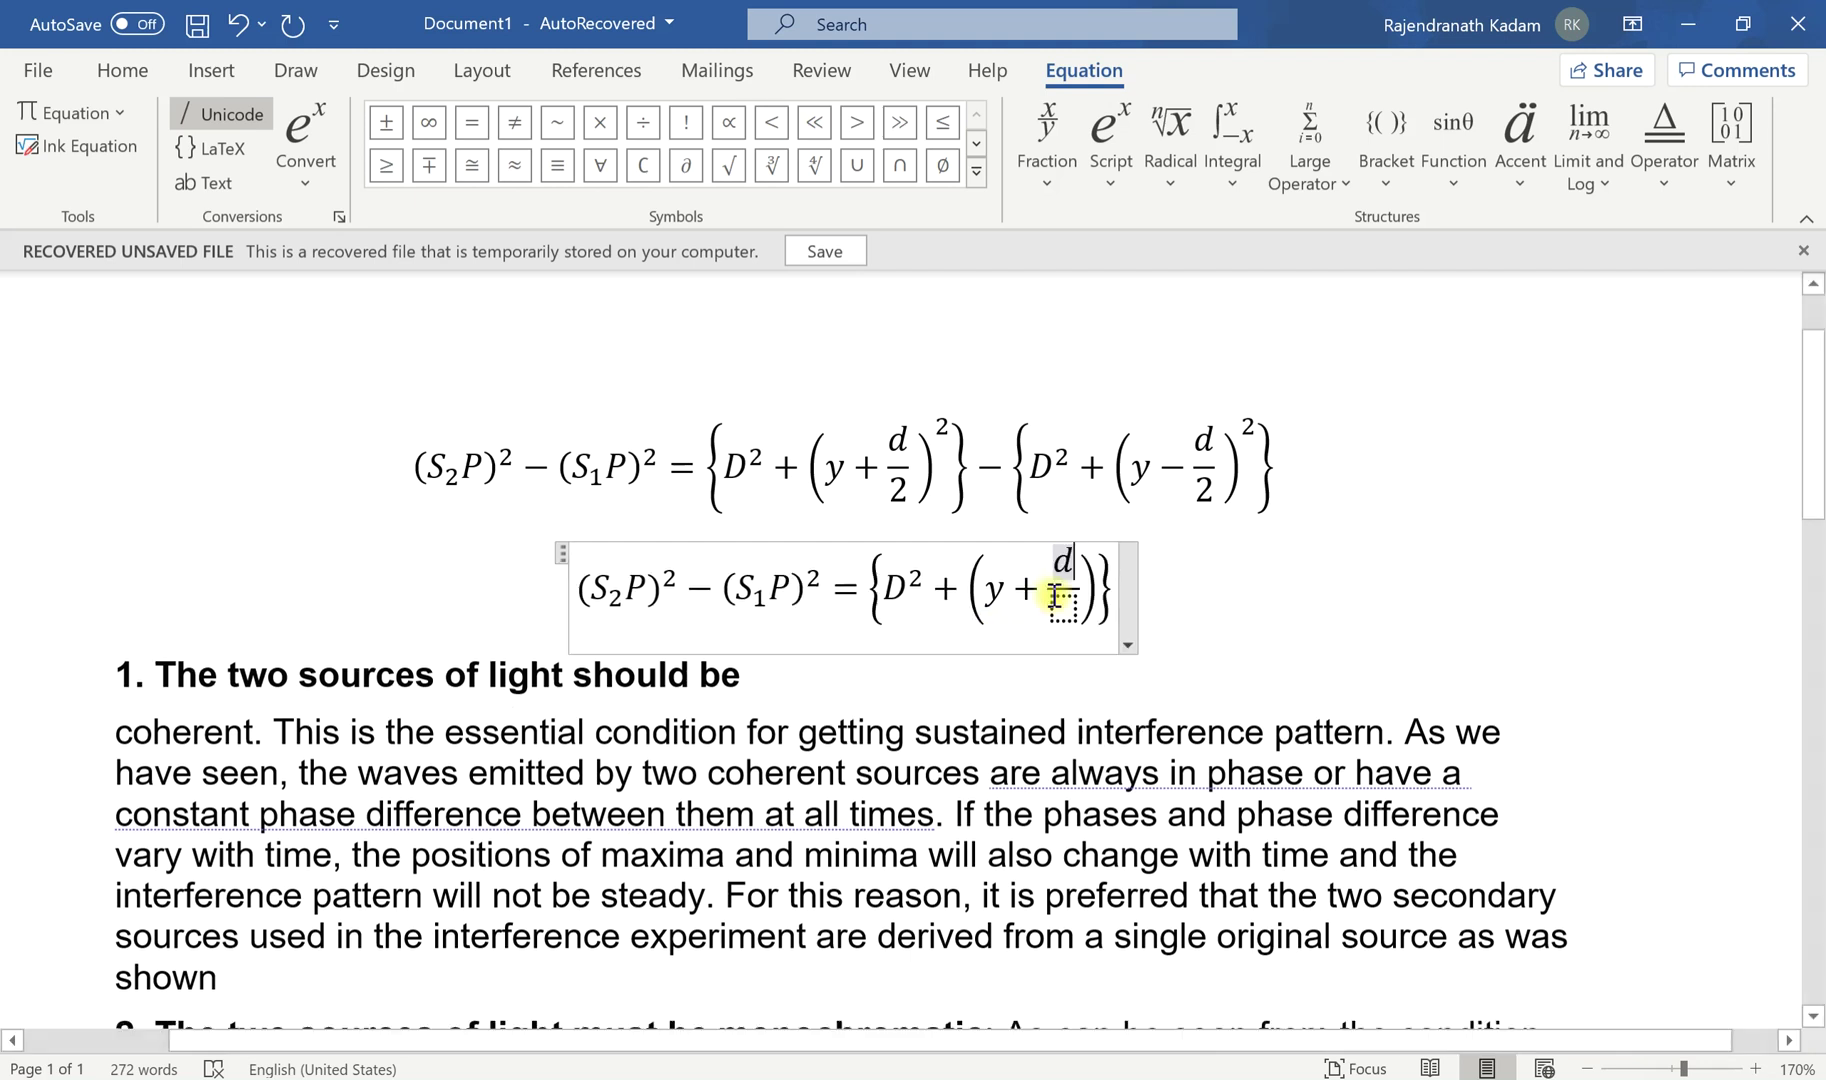
{"action": "left_click", "coordinate": [1063, 603]}
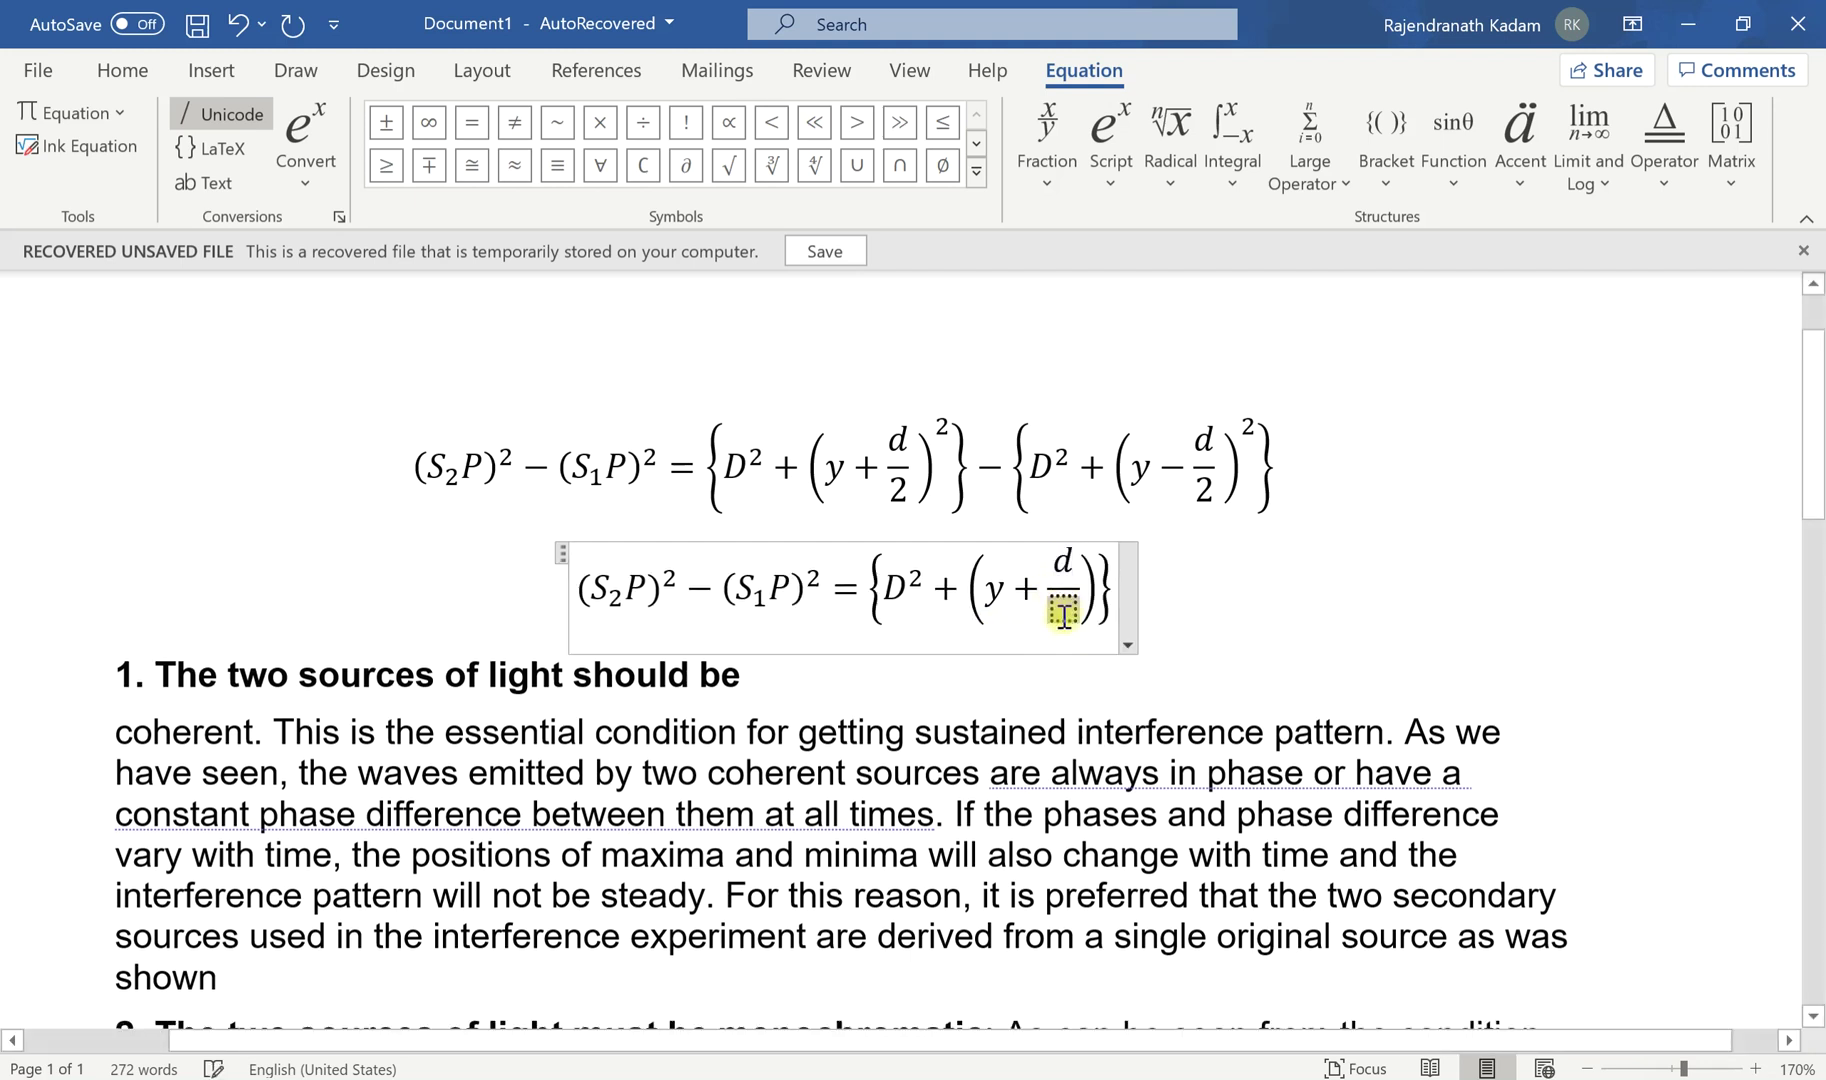
{"action": "type", "text": "2"}
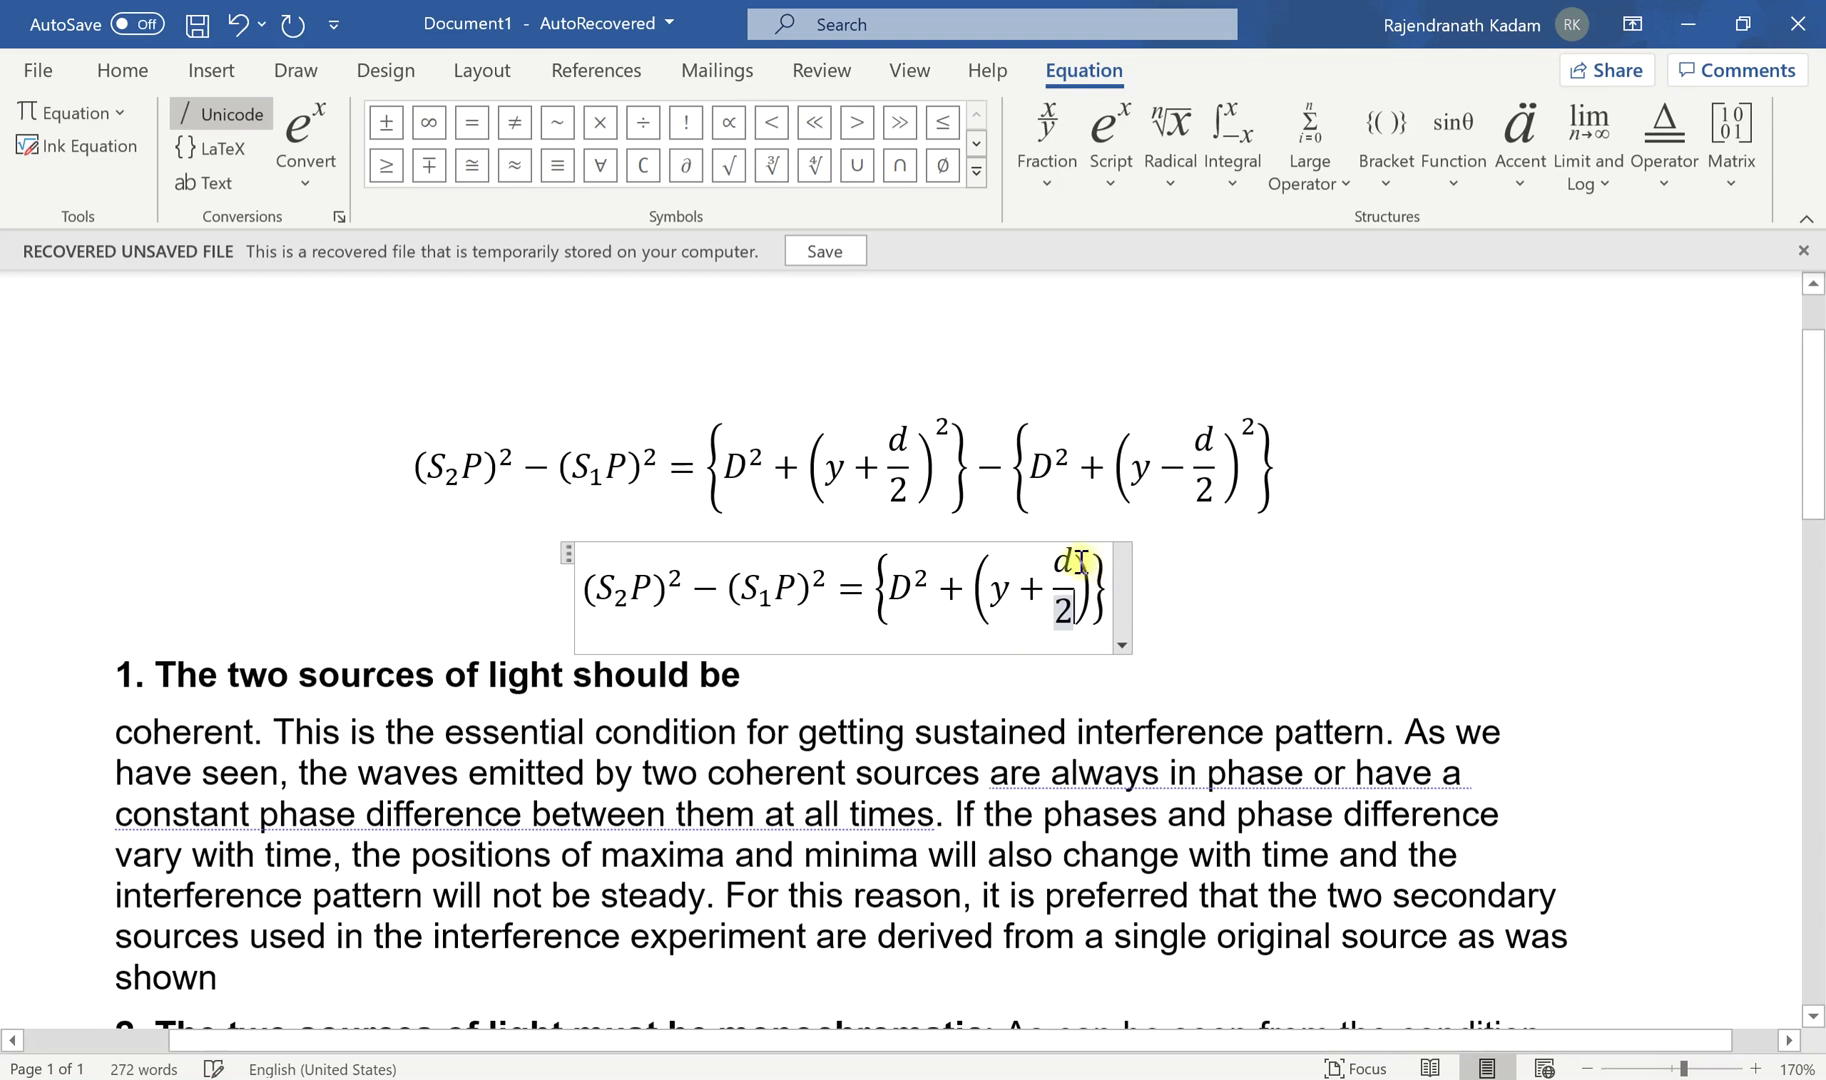
Apply a superscript structure to the whole bracketed term (y + d/2) and enter 2 as its exponent
{"action": "left_click_drag", "start_coordinate": [975, 588], "coordinate": [1075, 588]}
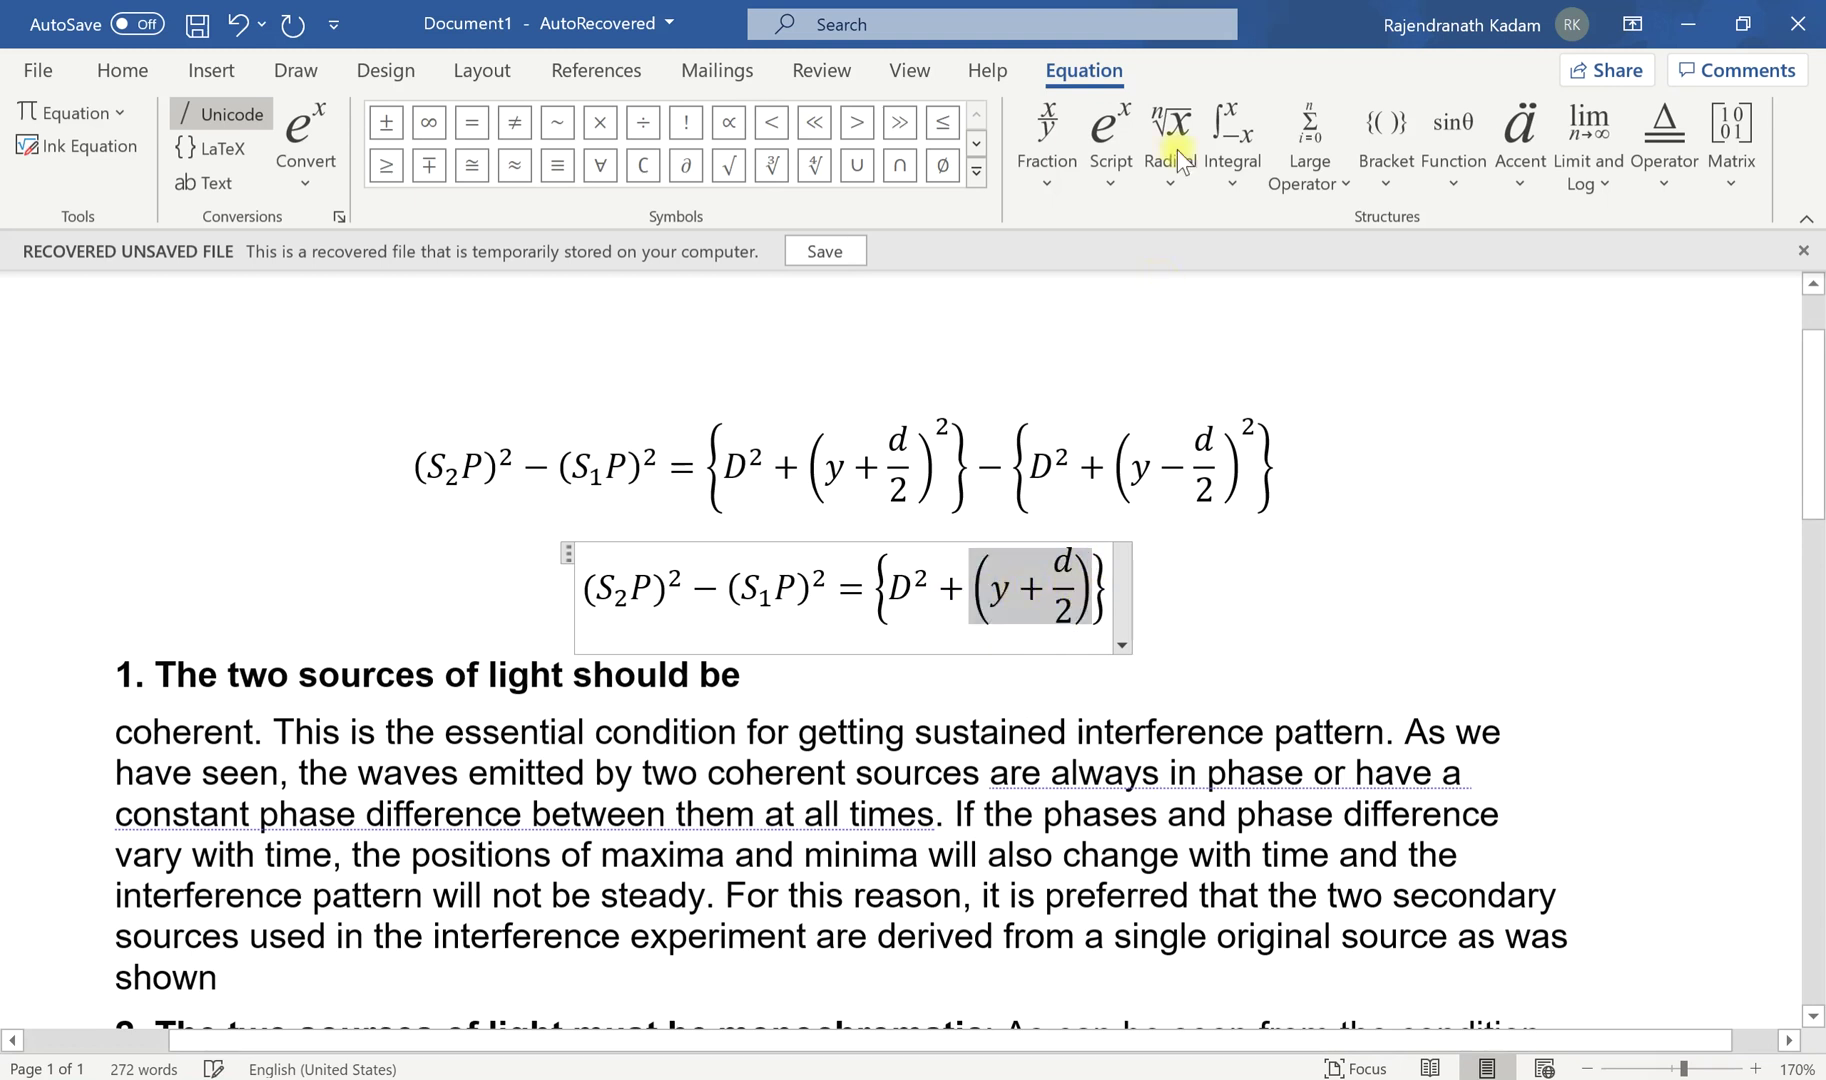
{"action": "left_click", "coordinate": [1108, 194]}
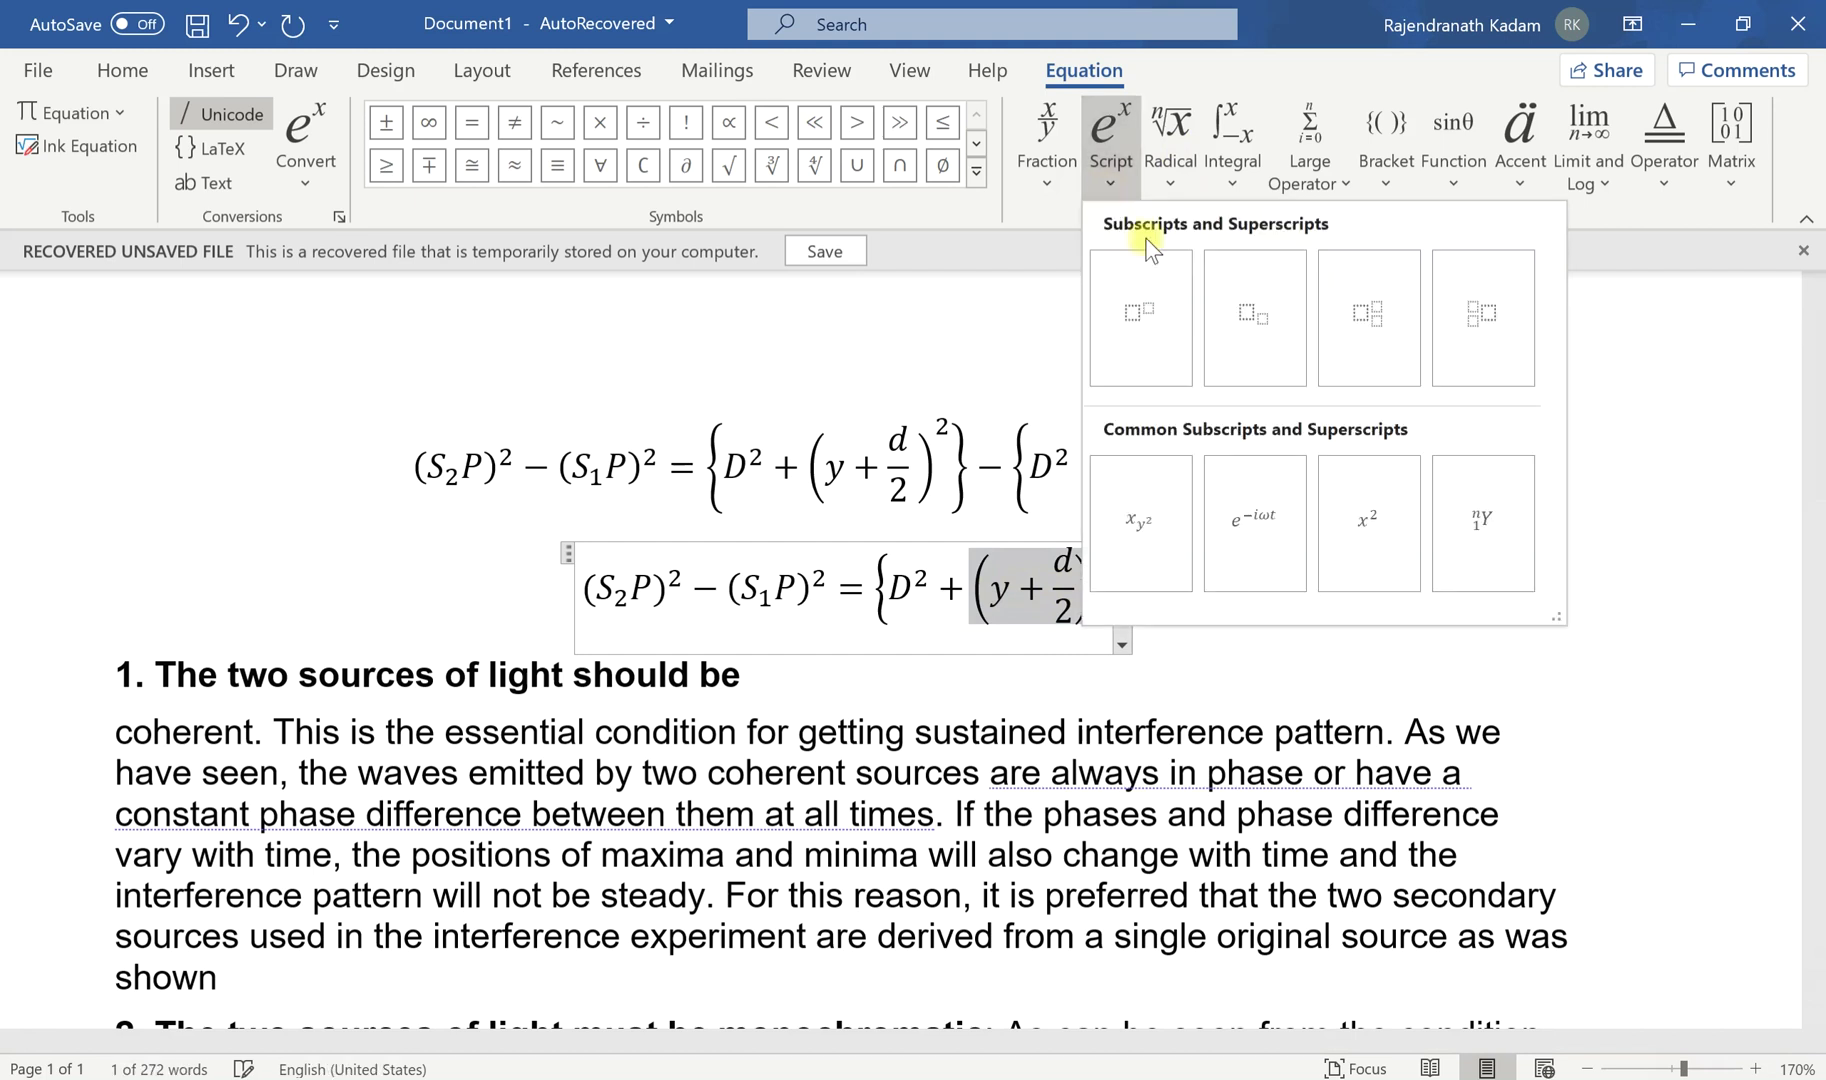
{"action": "left_click", "coordinate": [1143, 330]}
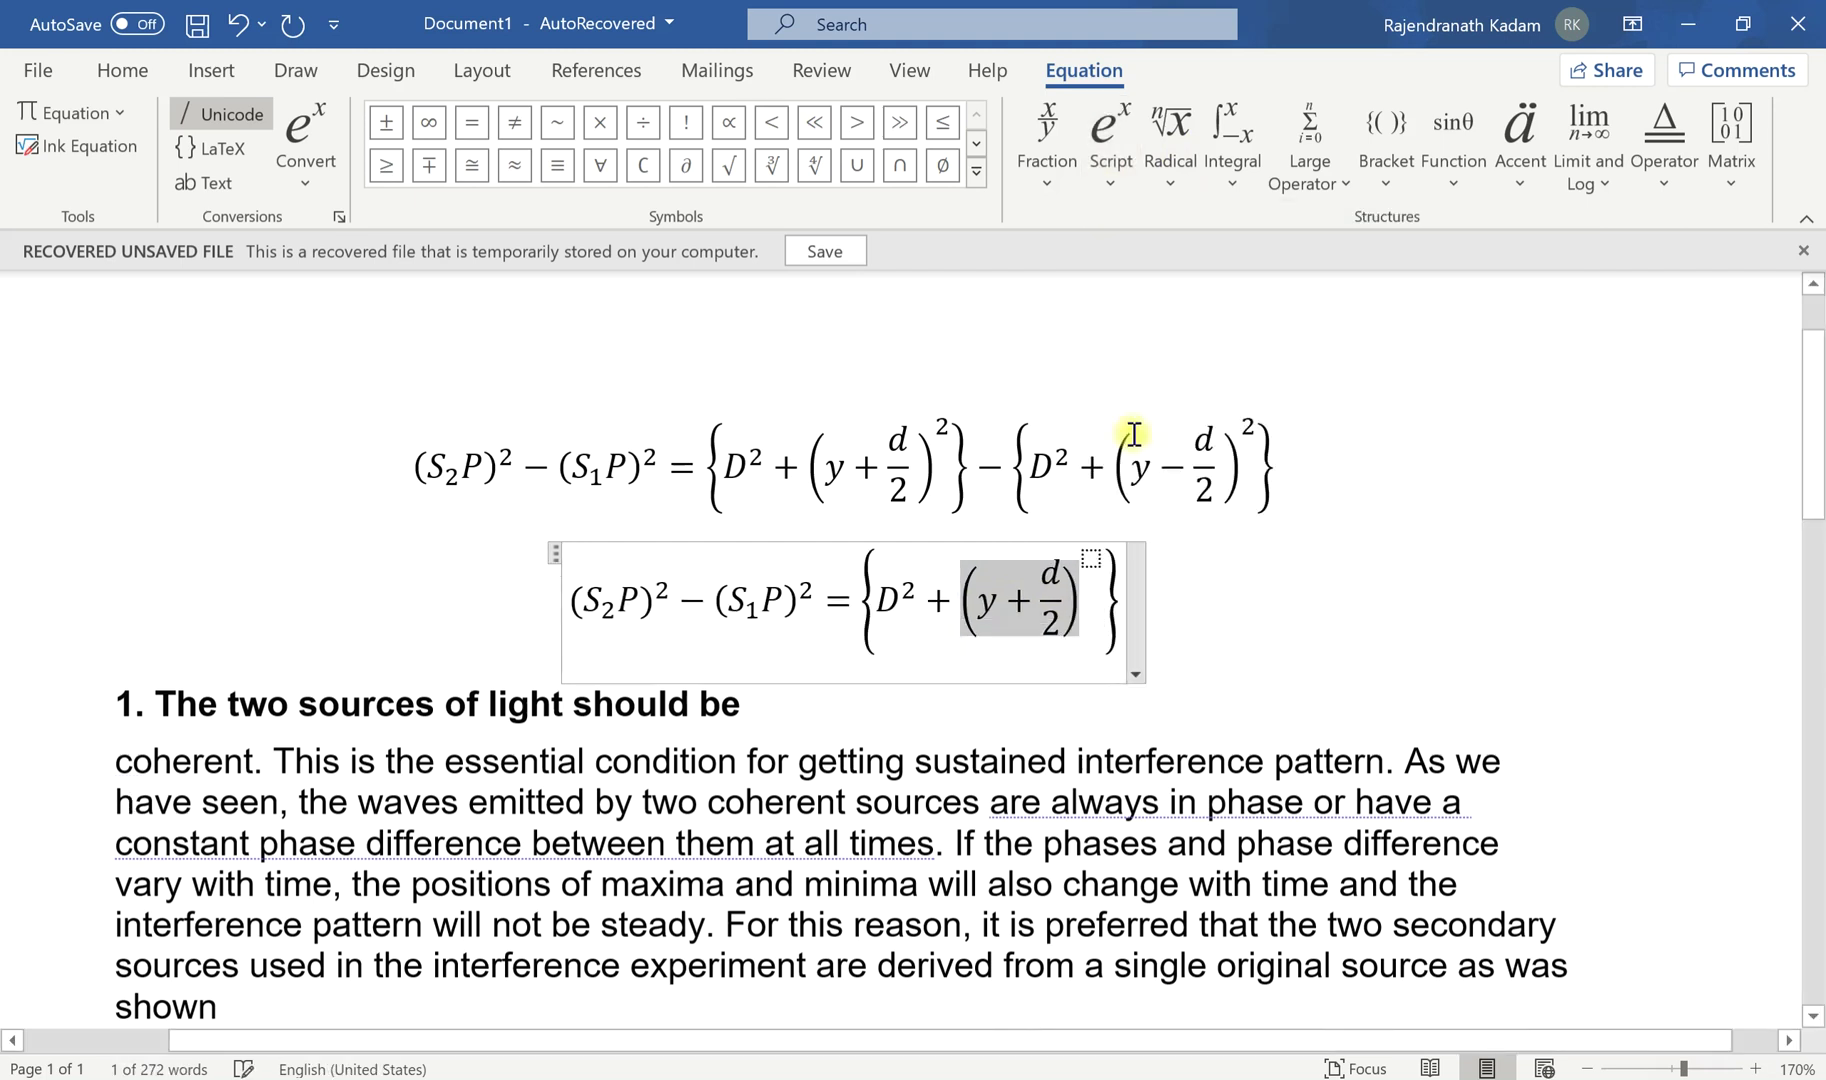
{"action": "left_click", "coordinate": [1092, 557]}
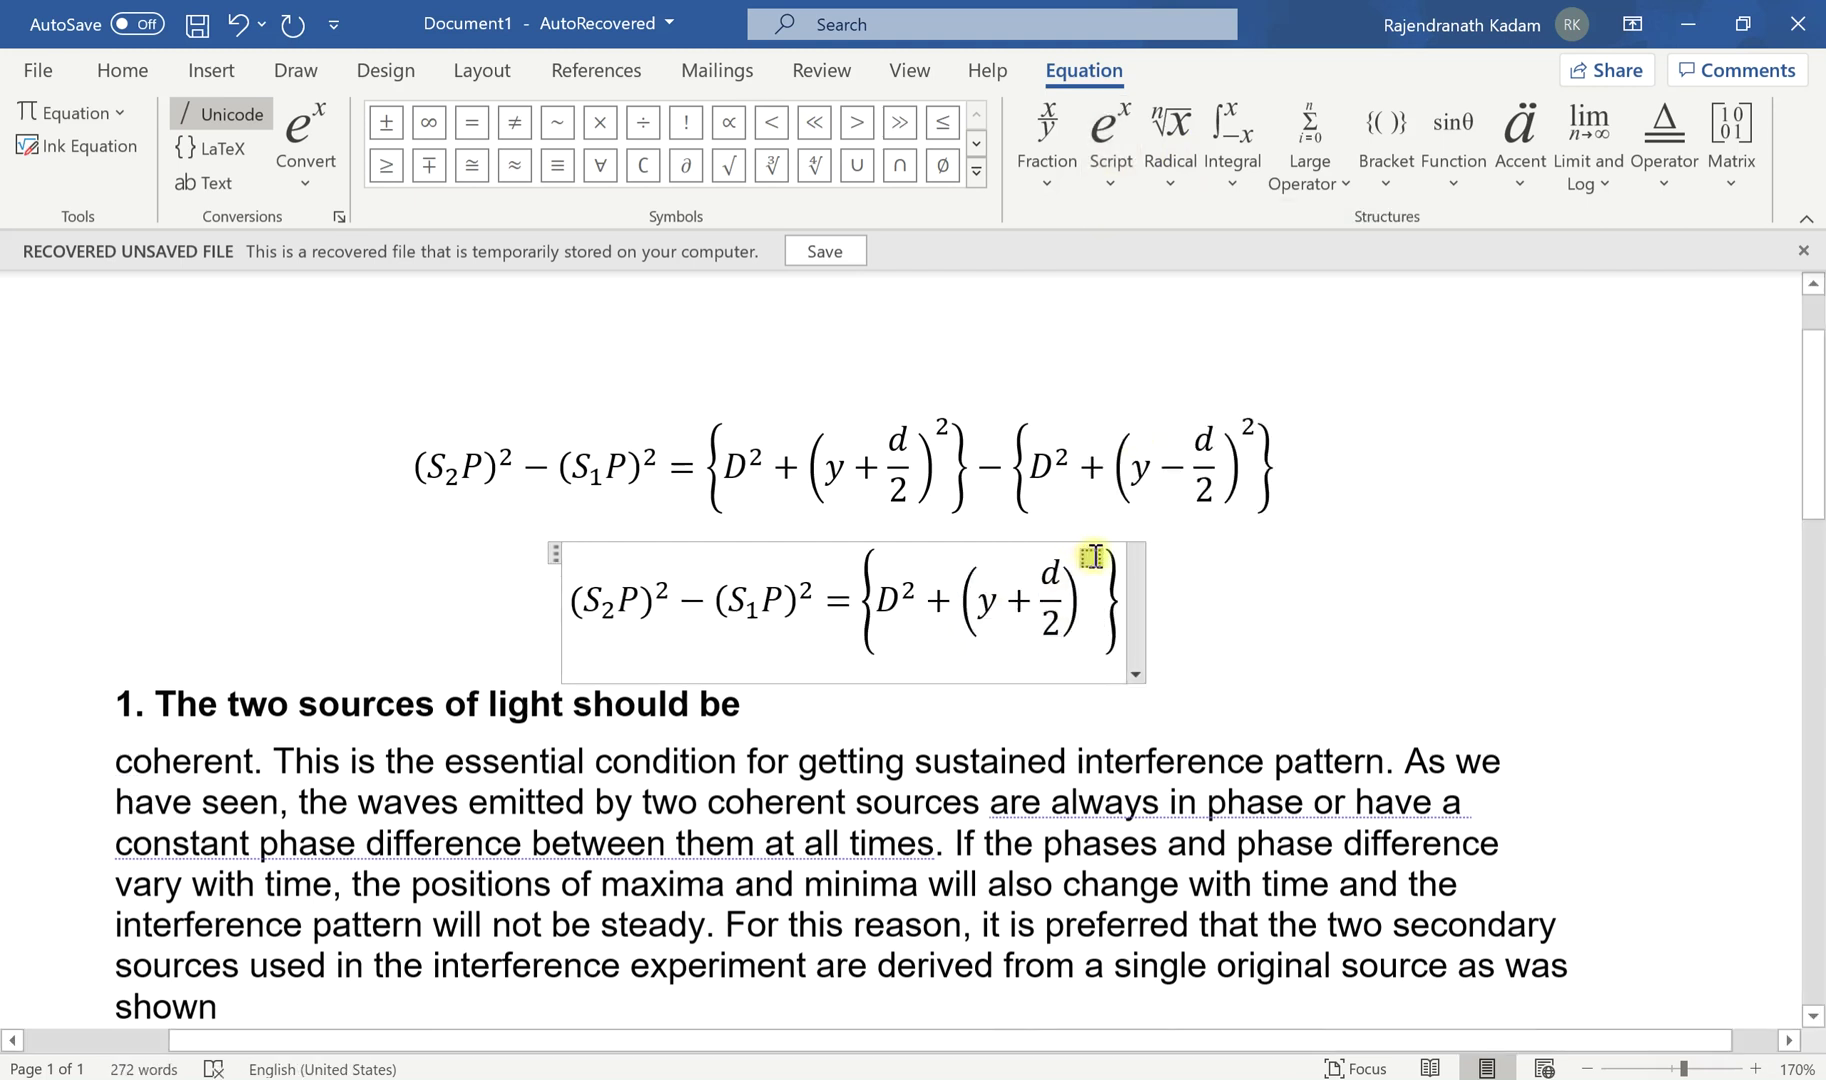
{"action": "type", "text": "2"}
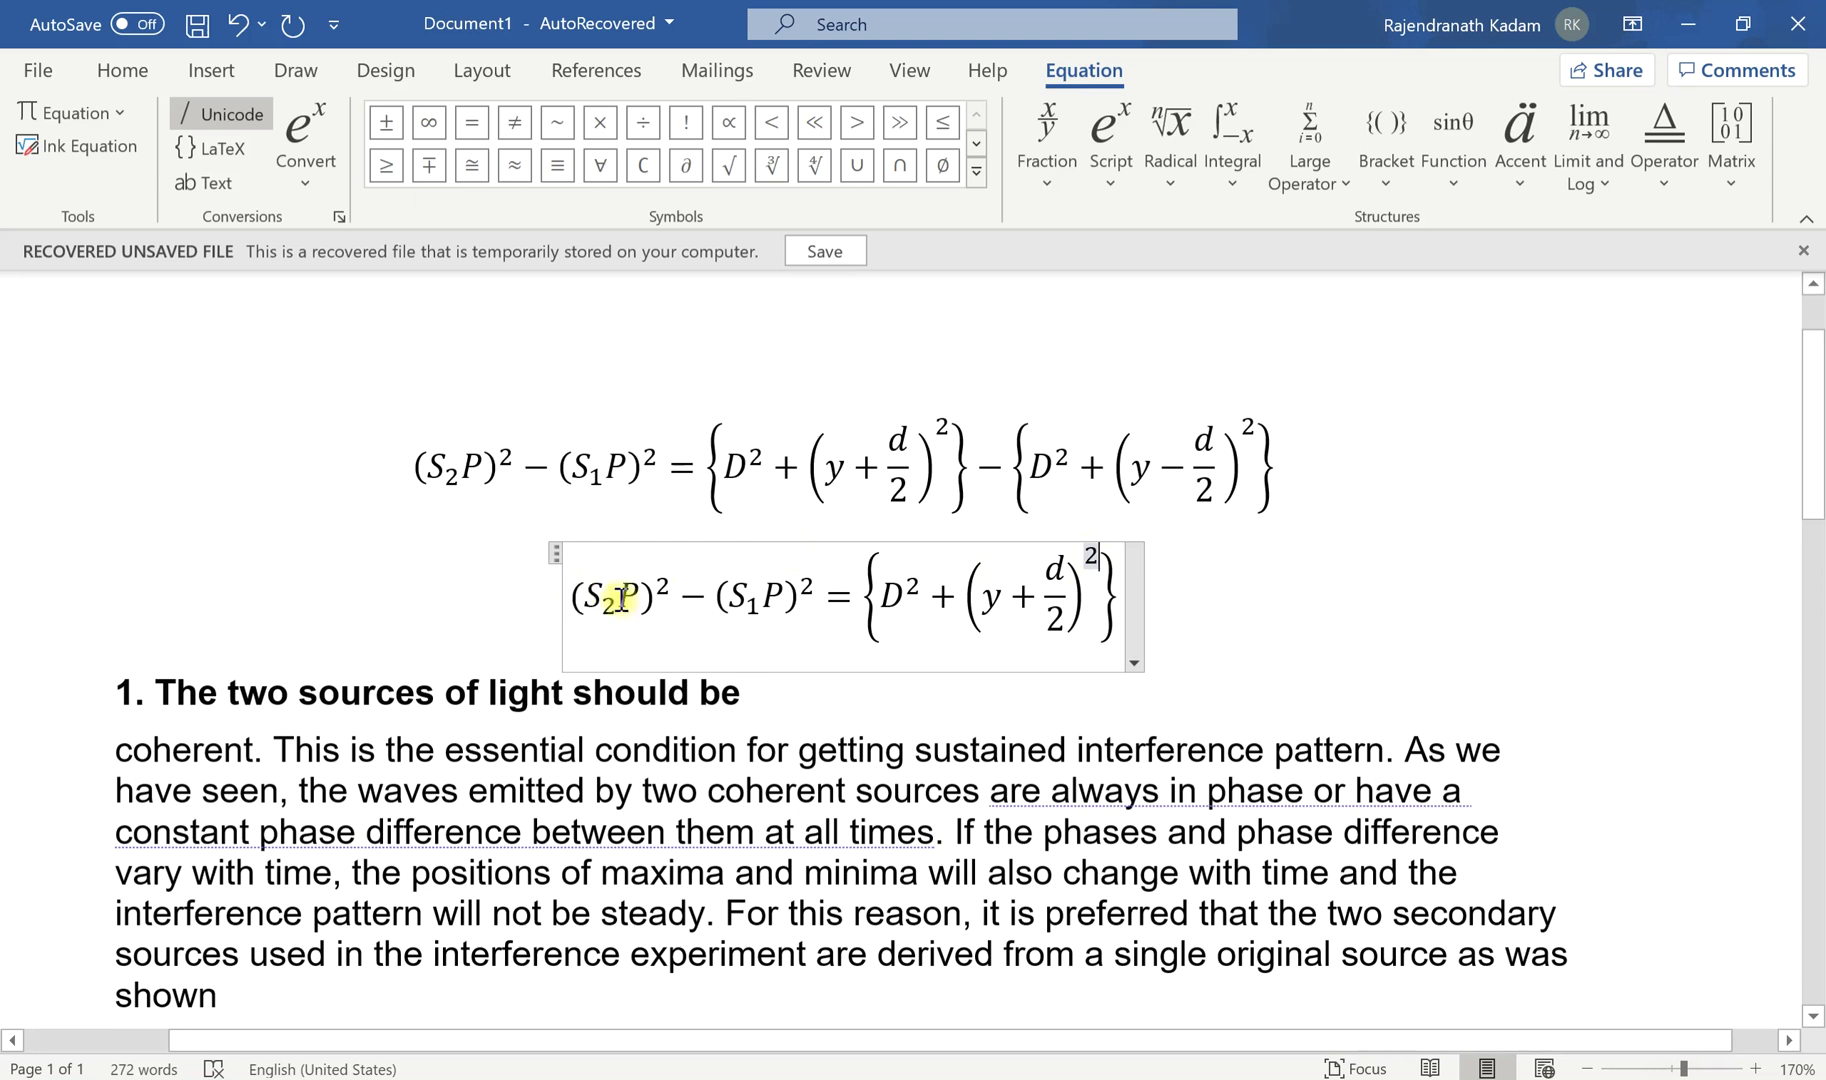
Copy the entire newly built equation below the original one
{"action": "left_click_drag", "start_coordinate": [621, 598], "coordinate": [1055, 577]}
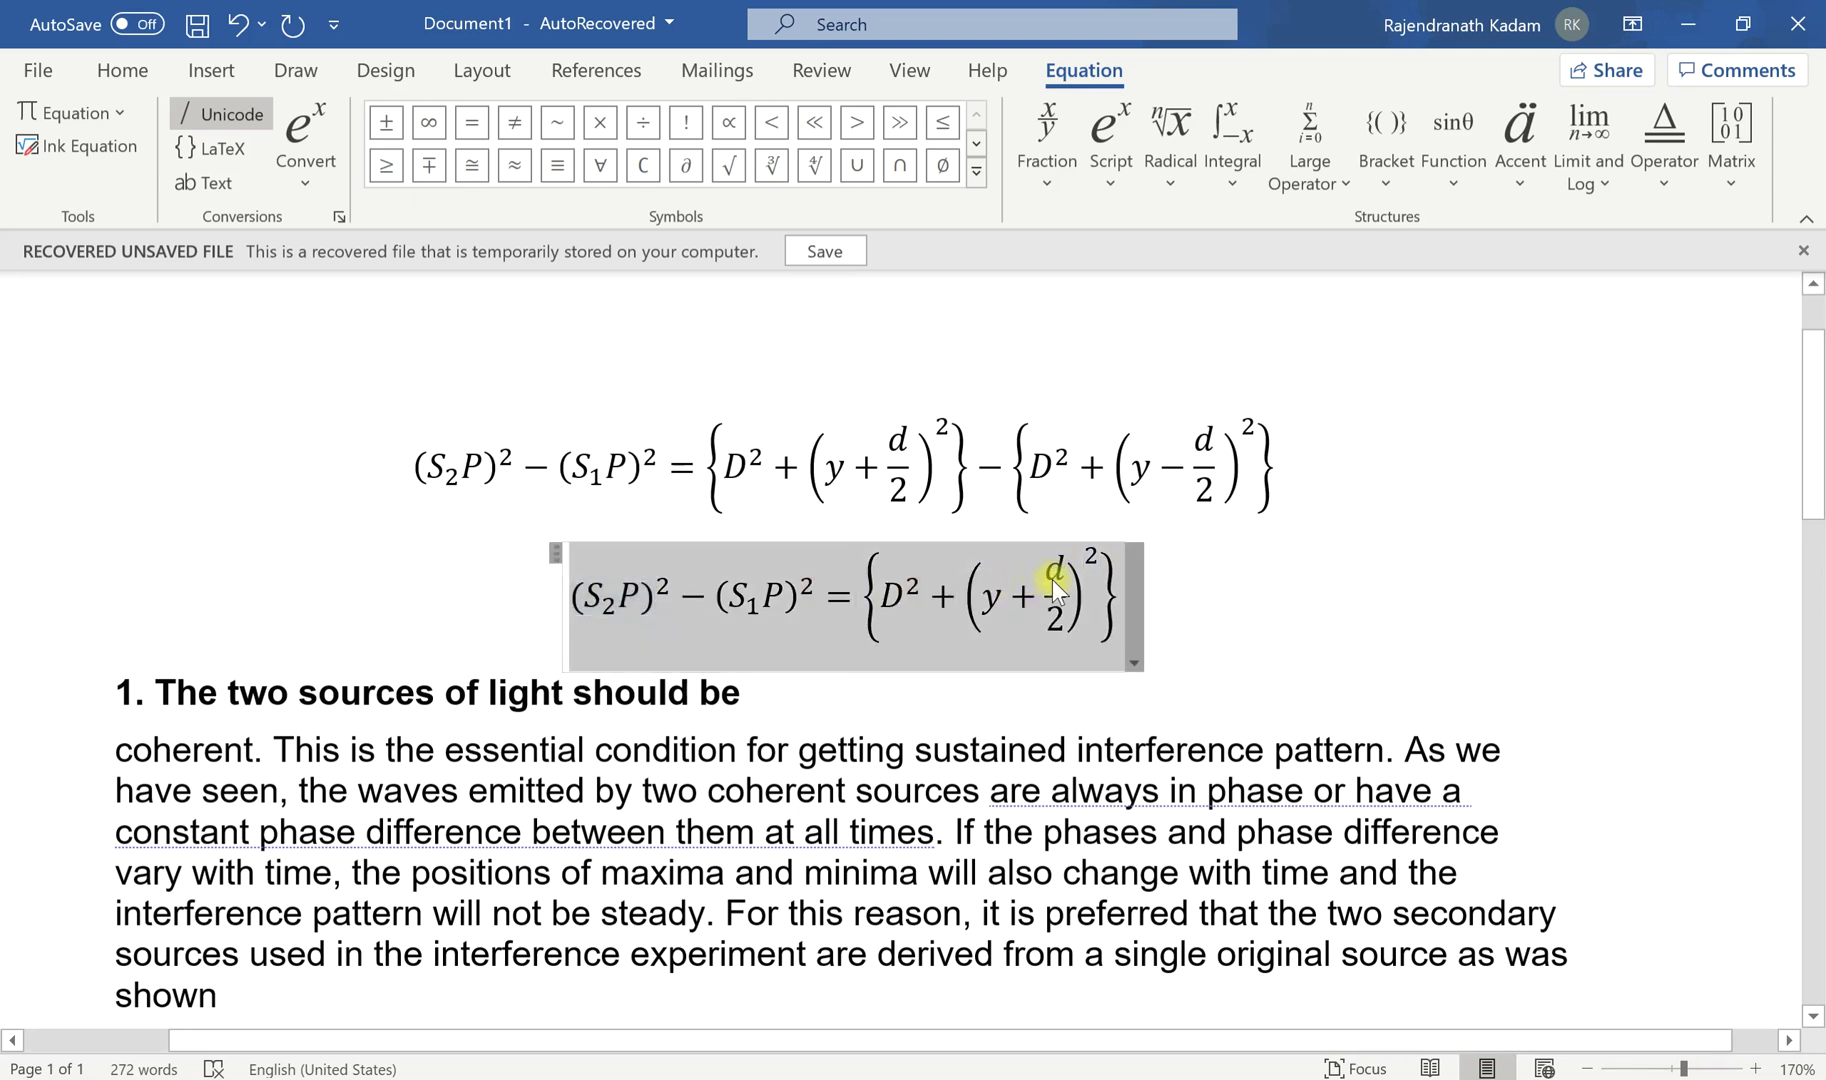
{"action": "right_click", "coordinate": [1049, 582]}
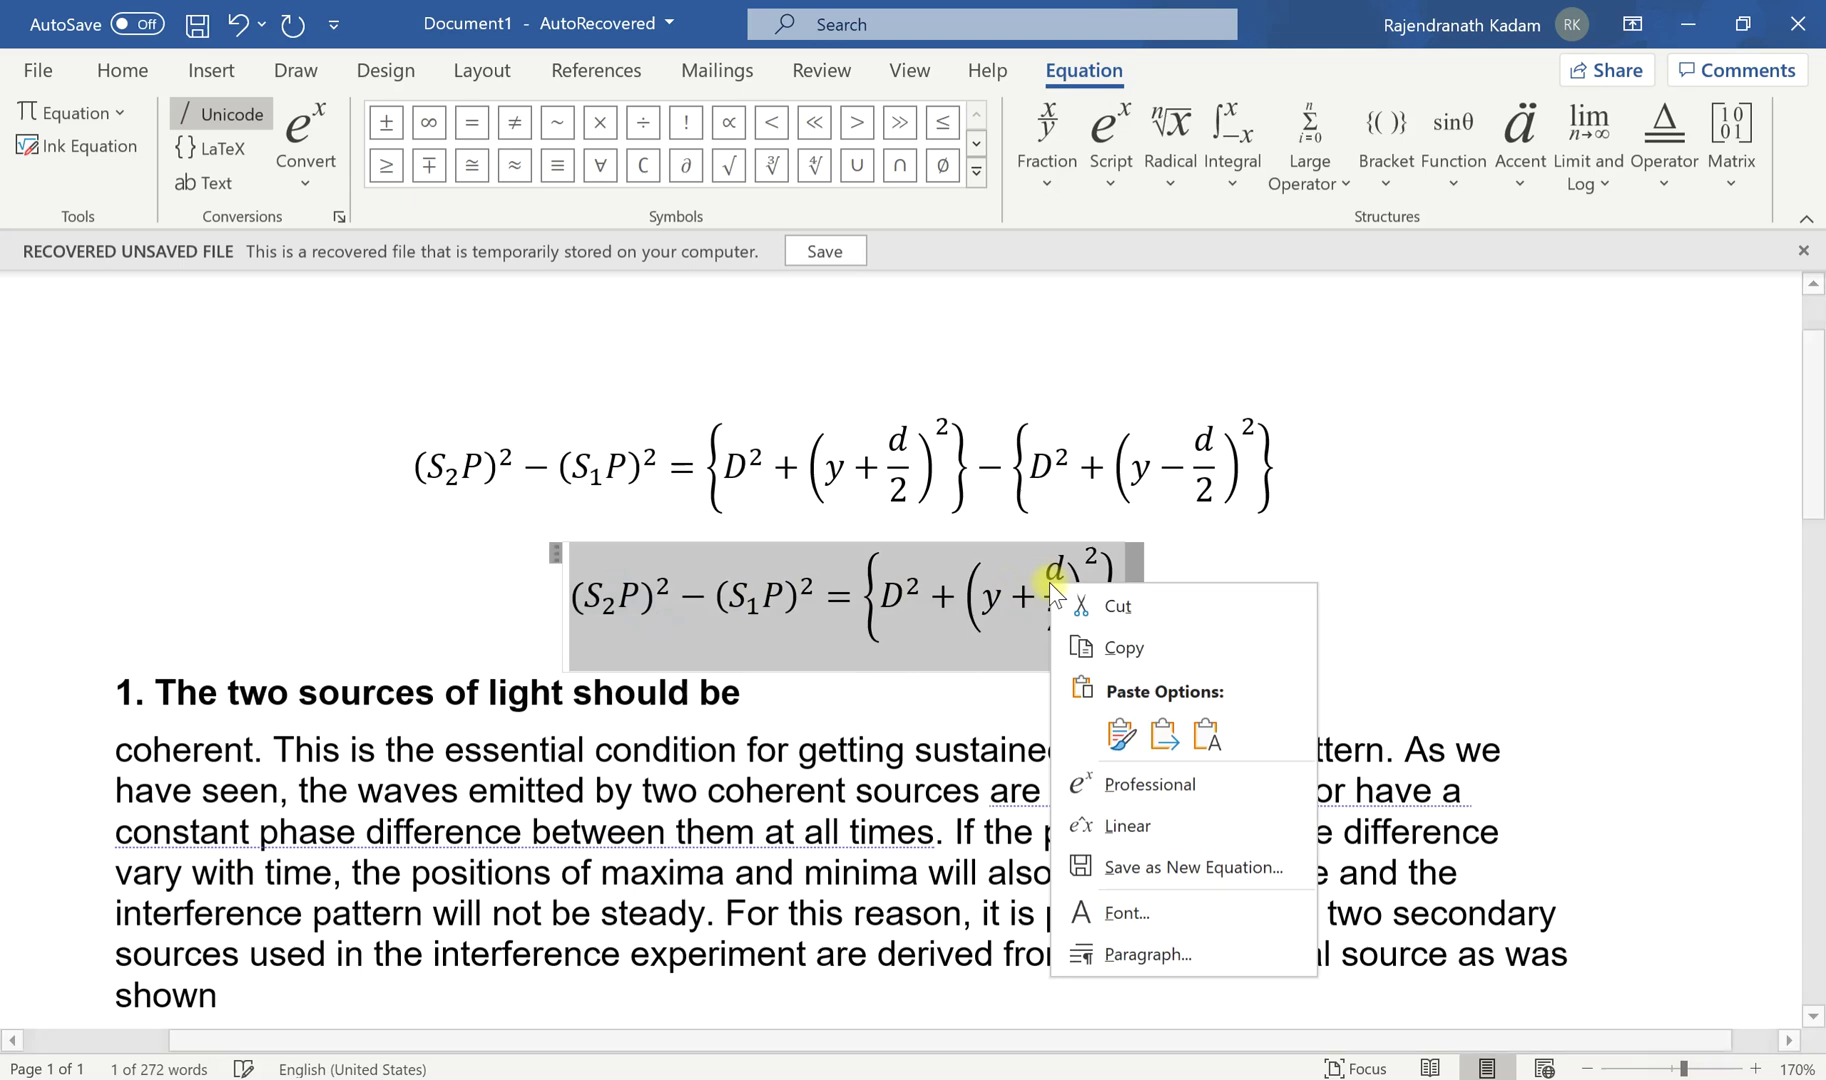
{"action": "left_click", "coordinate": [1108, 645]}
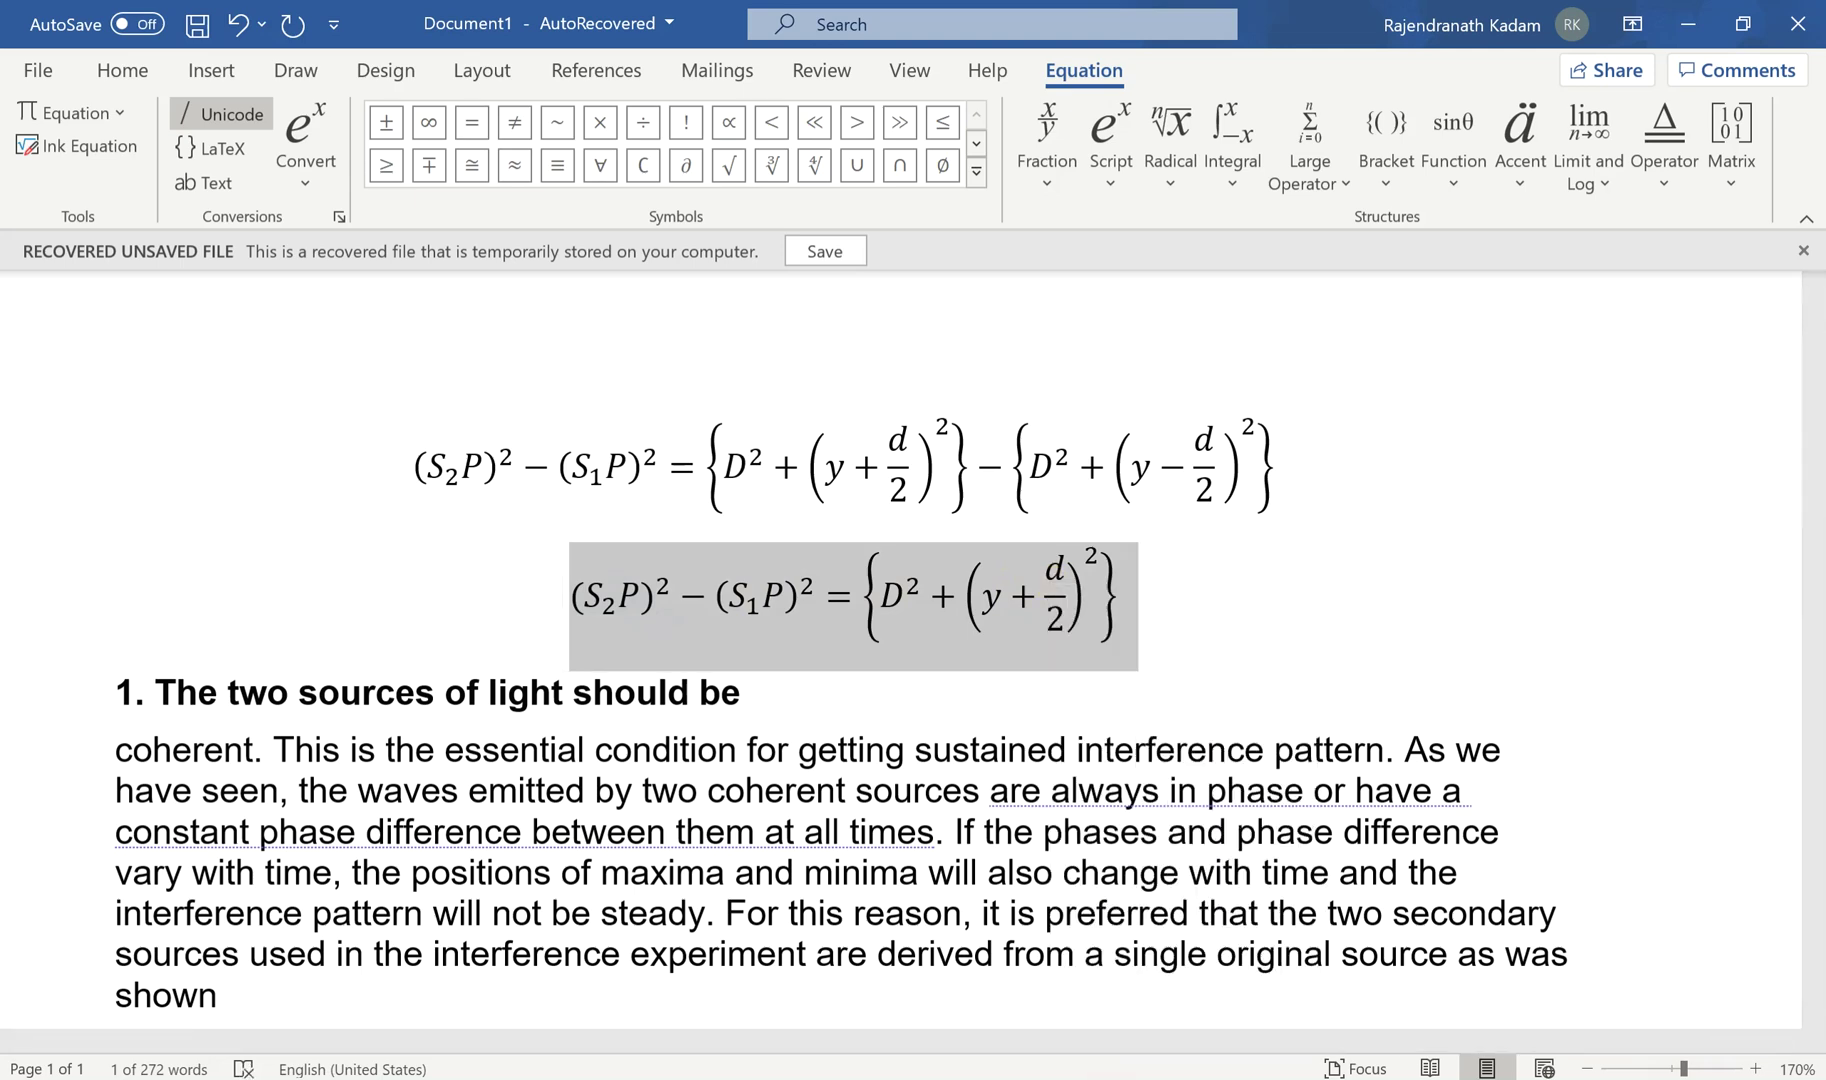
Switch to PowerPoint, paste the equation onto the slide and place it above and to the right of the Fraunhofer diffraction figure
{"action": "key", "text": "alt+Tab"}
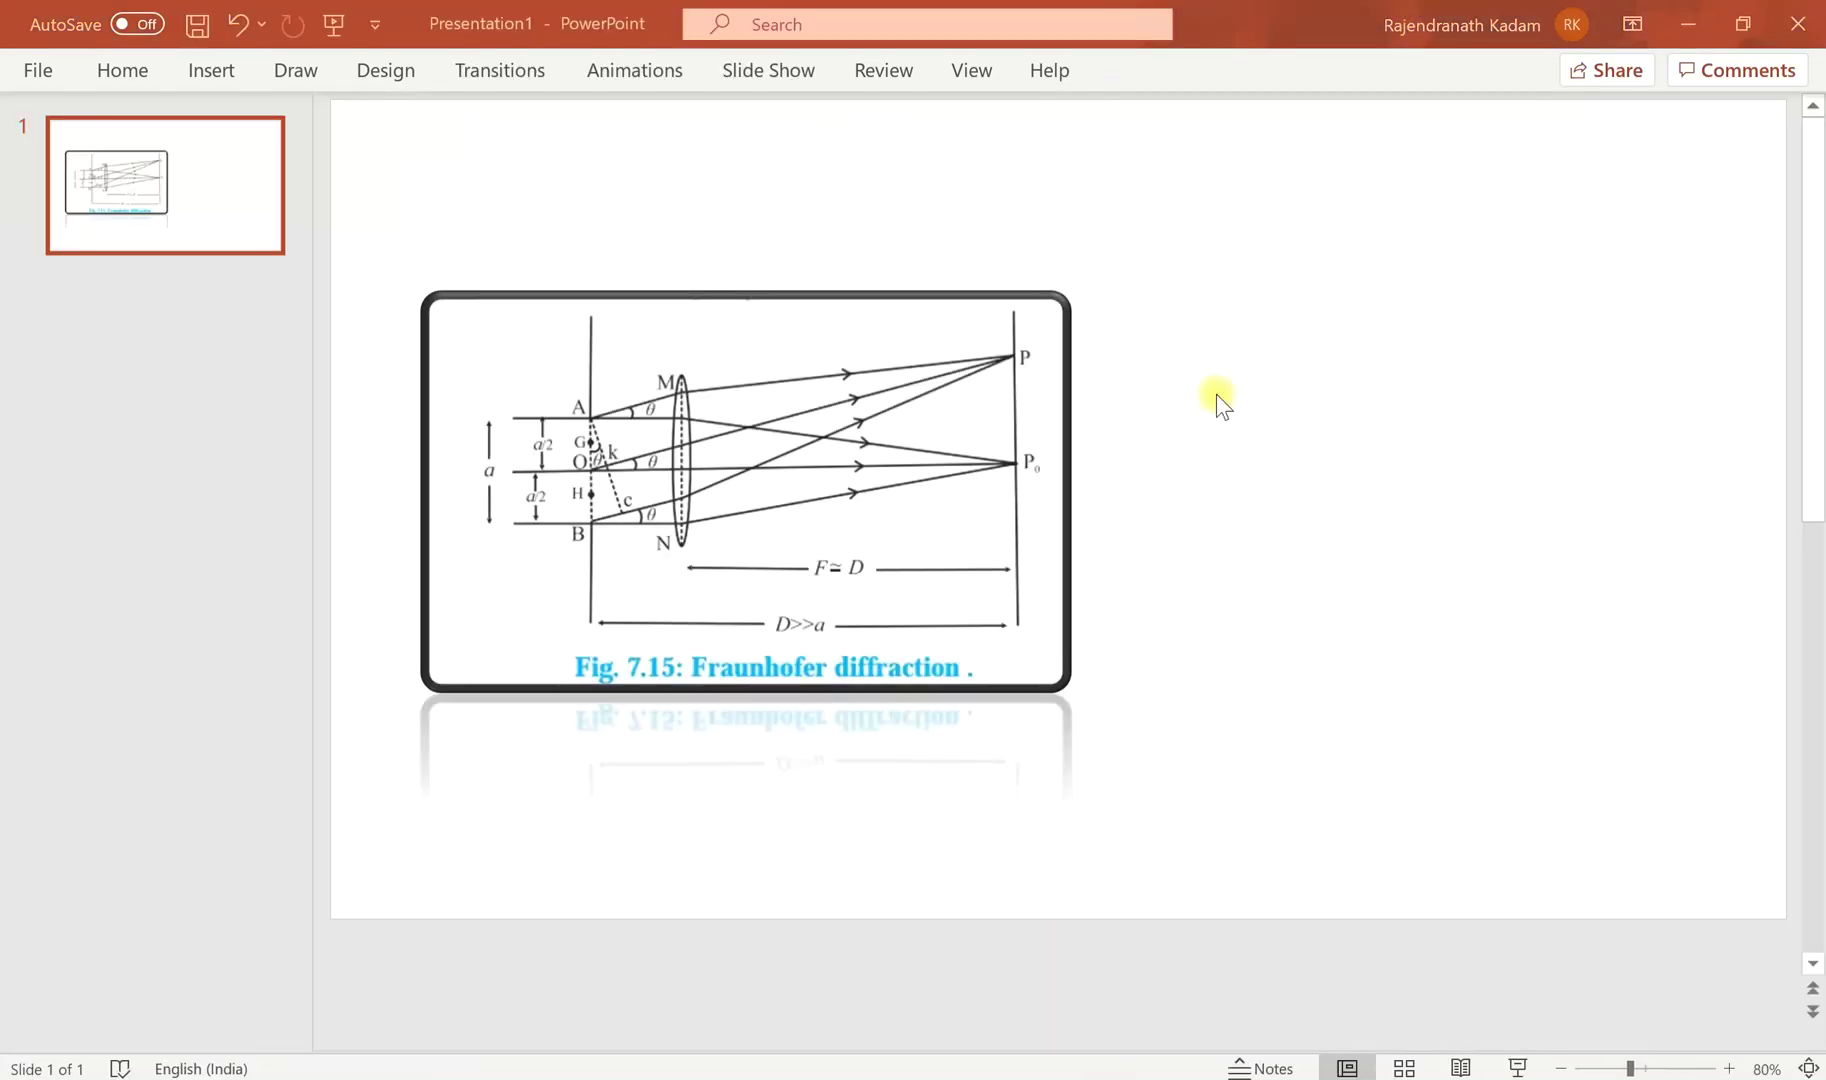
{"action": "right_click", "coordinate": [1258, 199]}
{"action": "left_click", "coordinate": [1327, 268]}
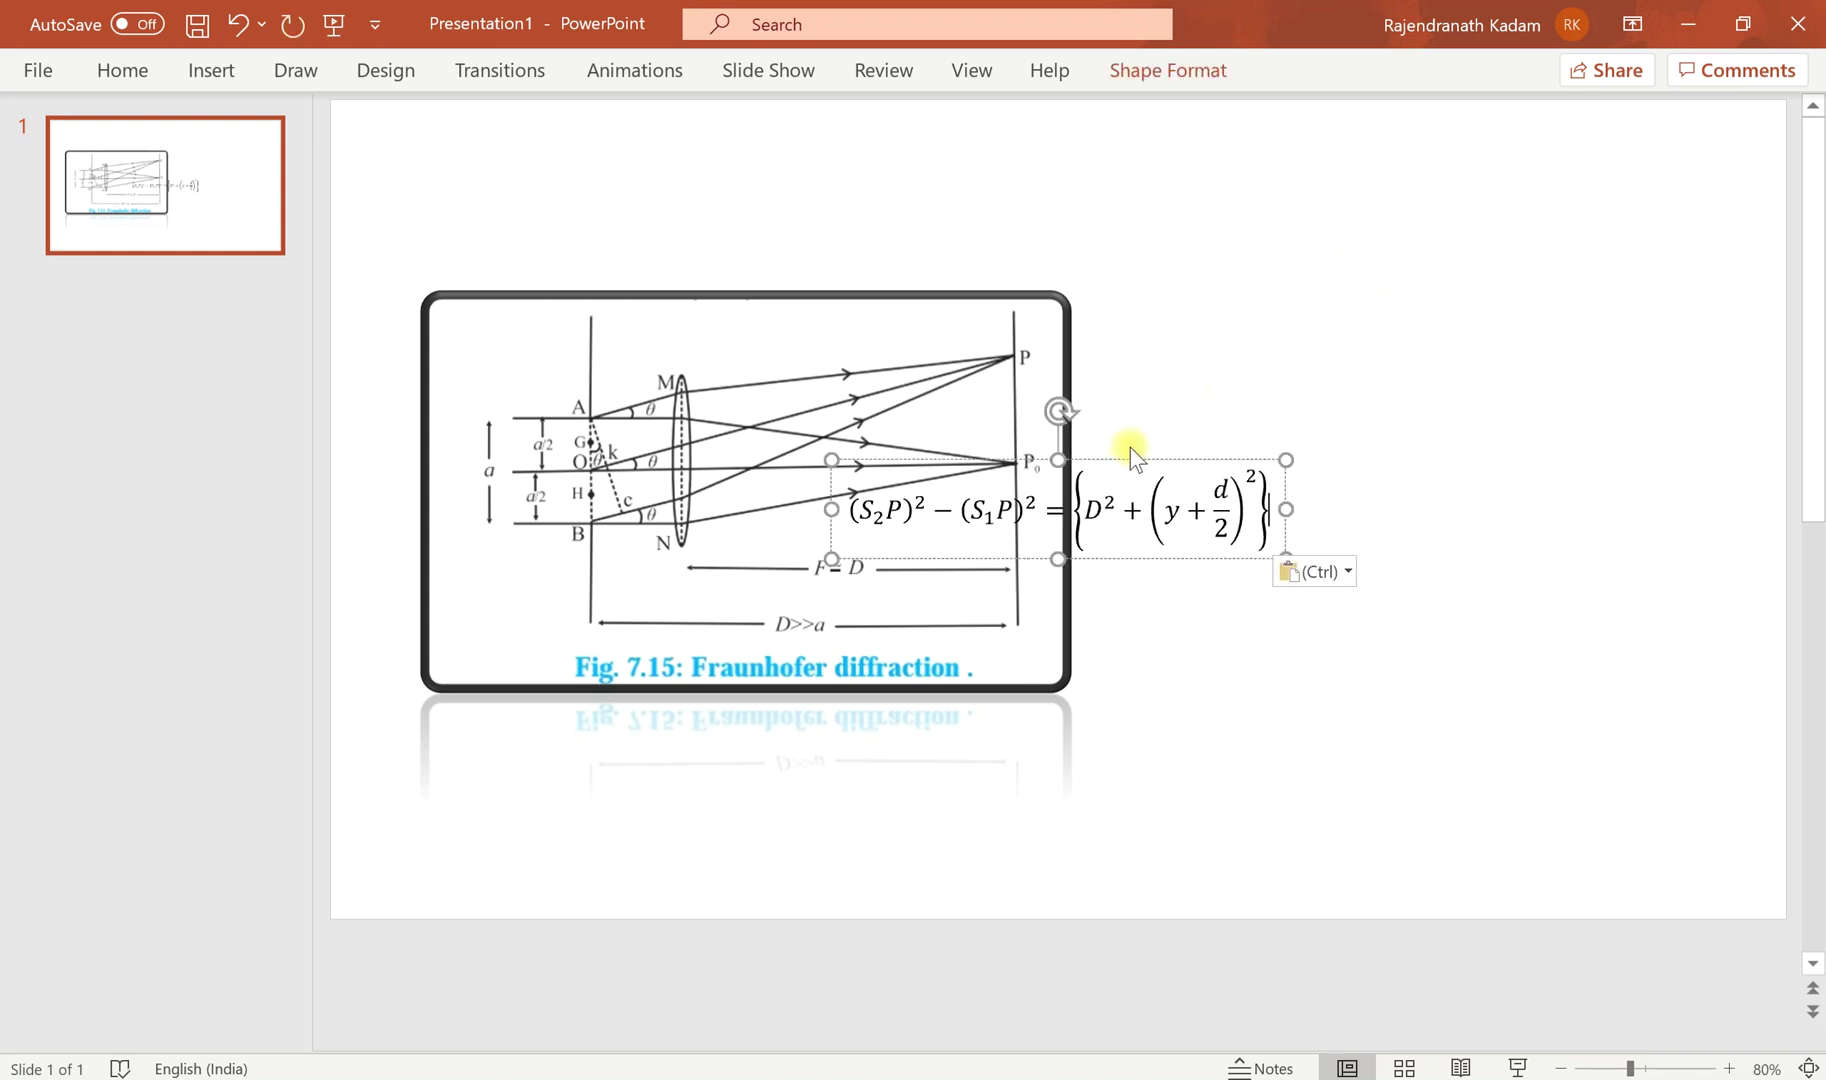
{"action": "left_click_drag", "start_coordinate": [1133, 461], "coordinate": [1492, 187]}
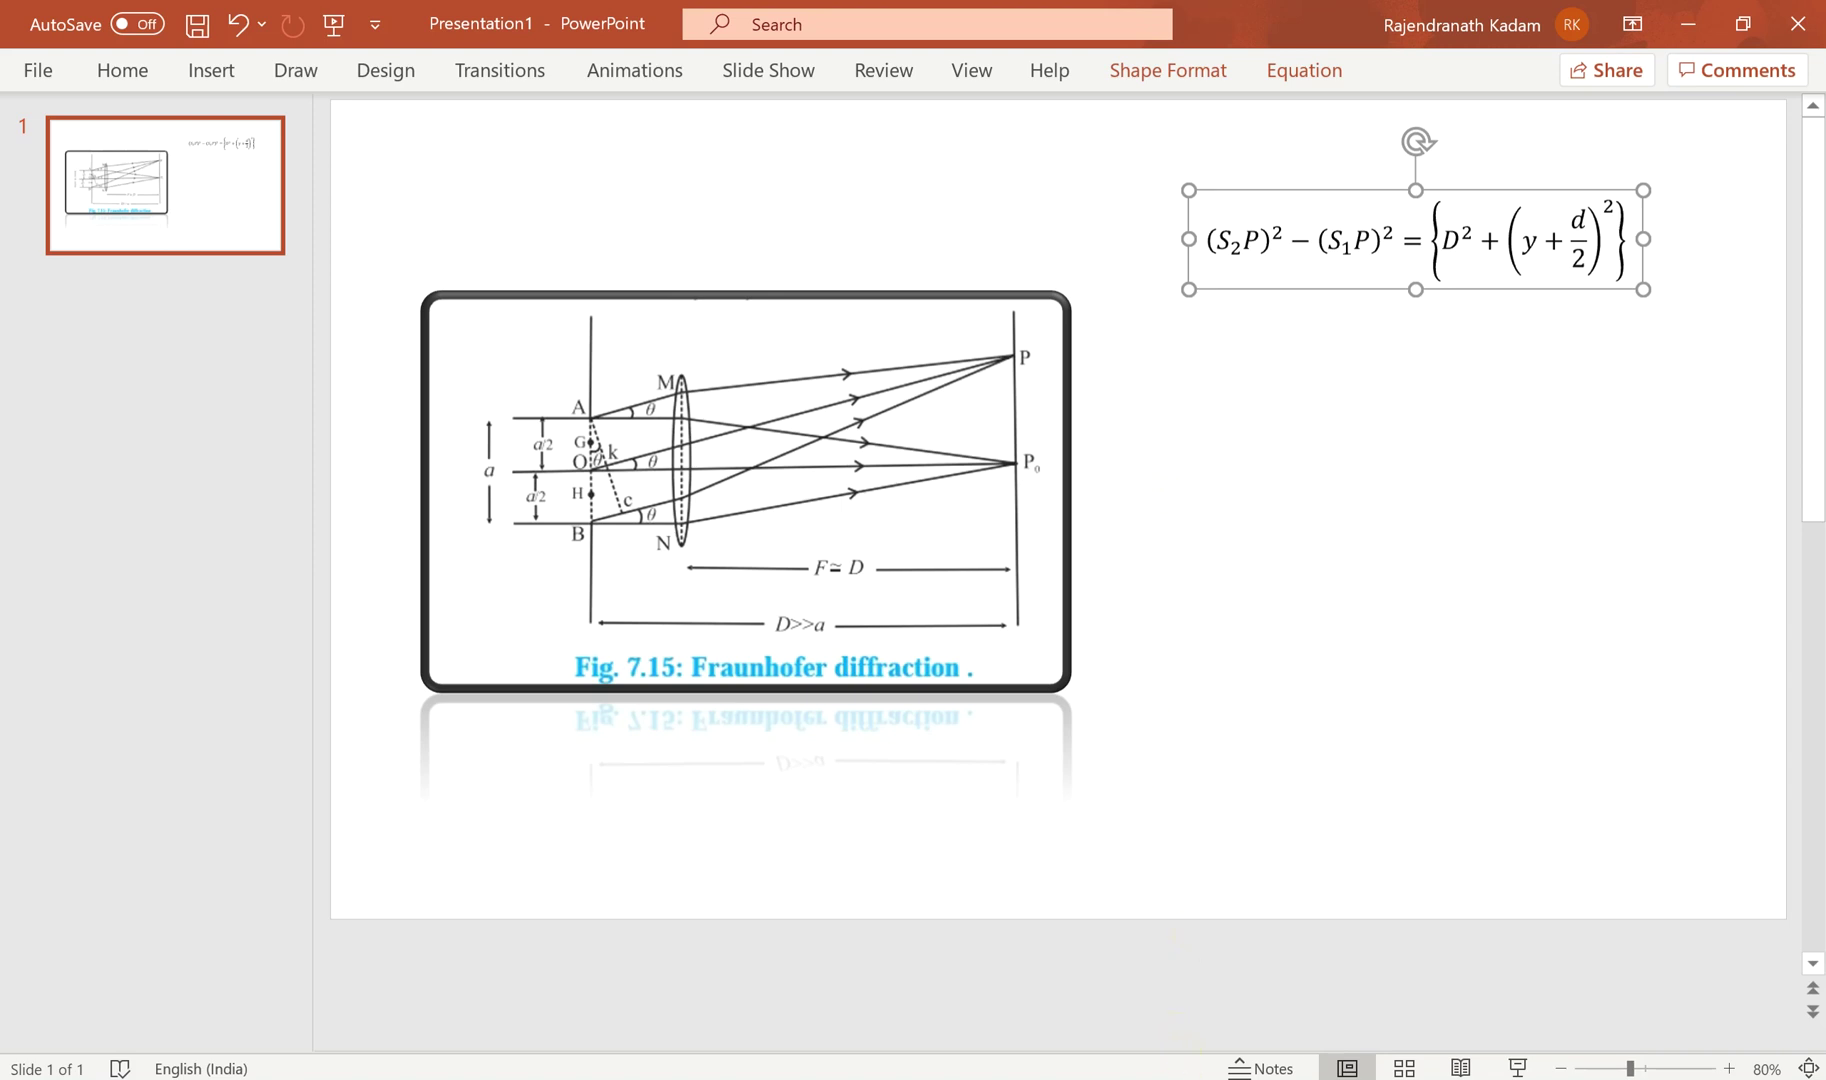
Switch back to Word and copy point 1, from "The two sources of light should be" through "single original source as was shown"
{"action": "key", "text": "alt+Tab"}
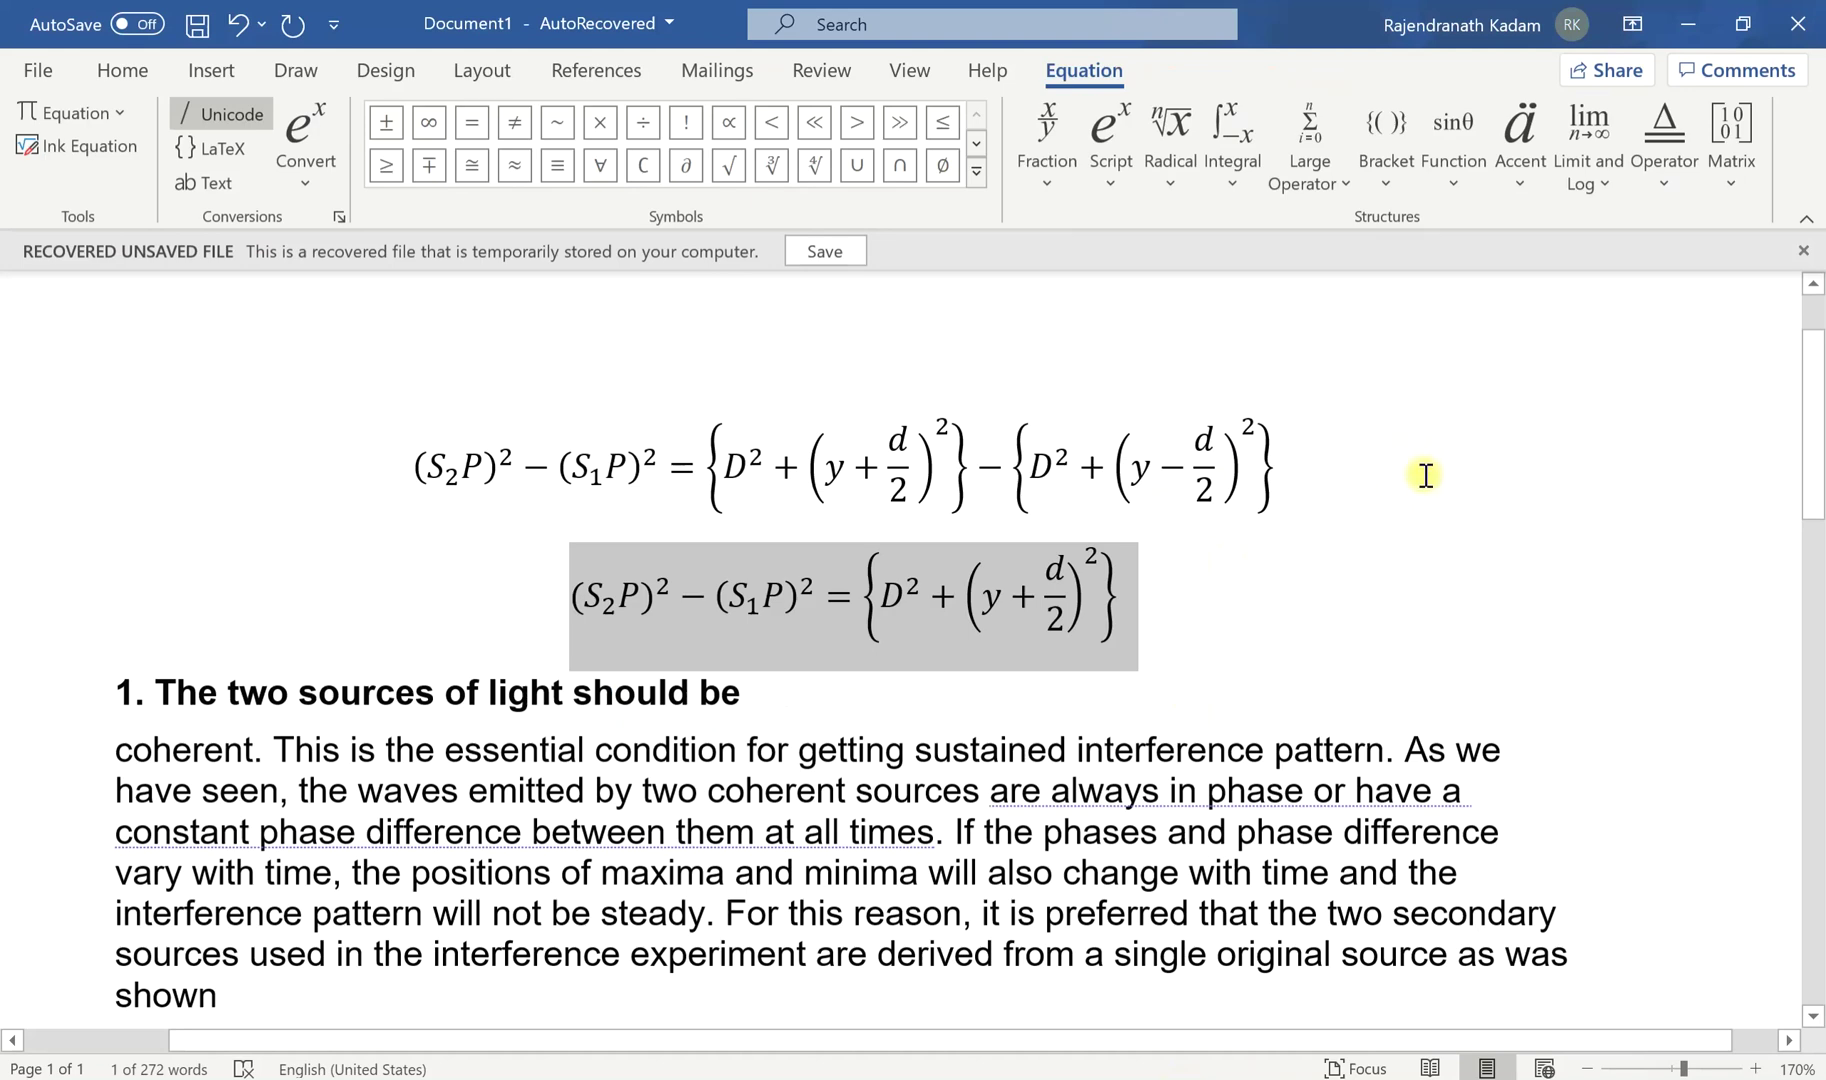
{"action": "scroll", "coordinate": [452, 522], "scroll_direction": "down", "scroll_amount": 3}
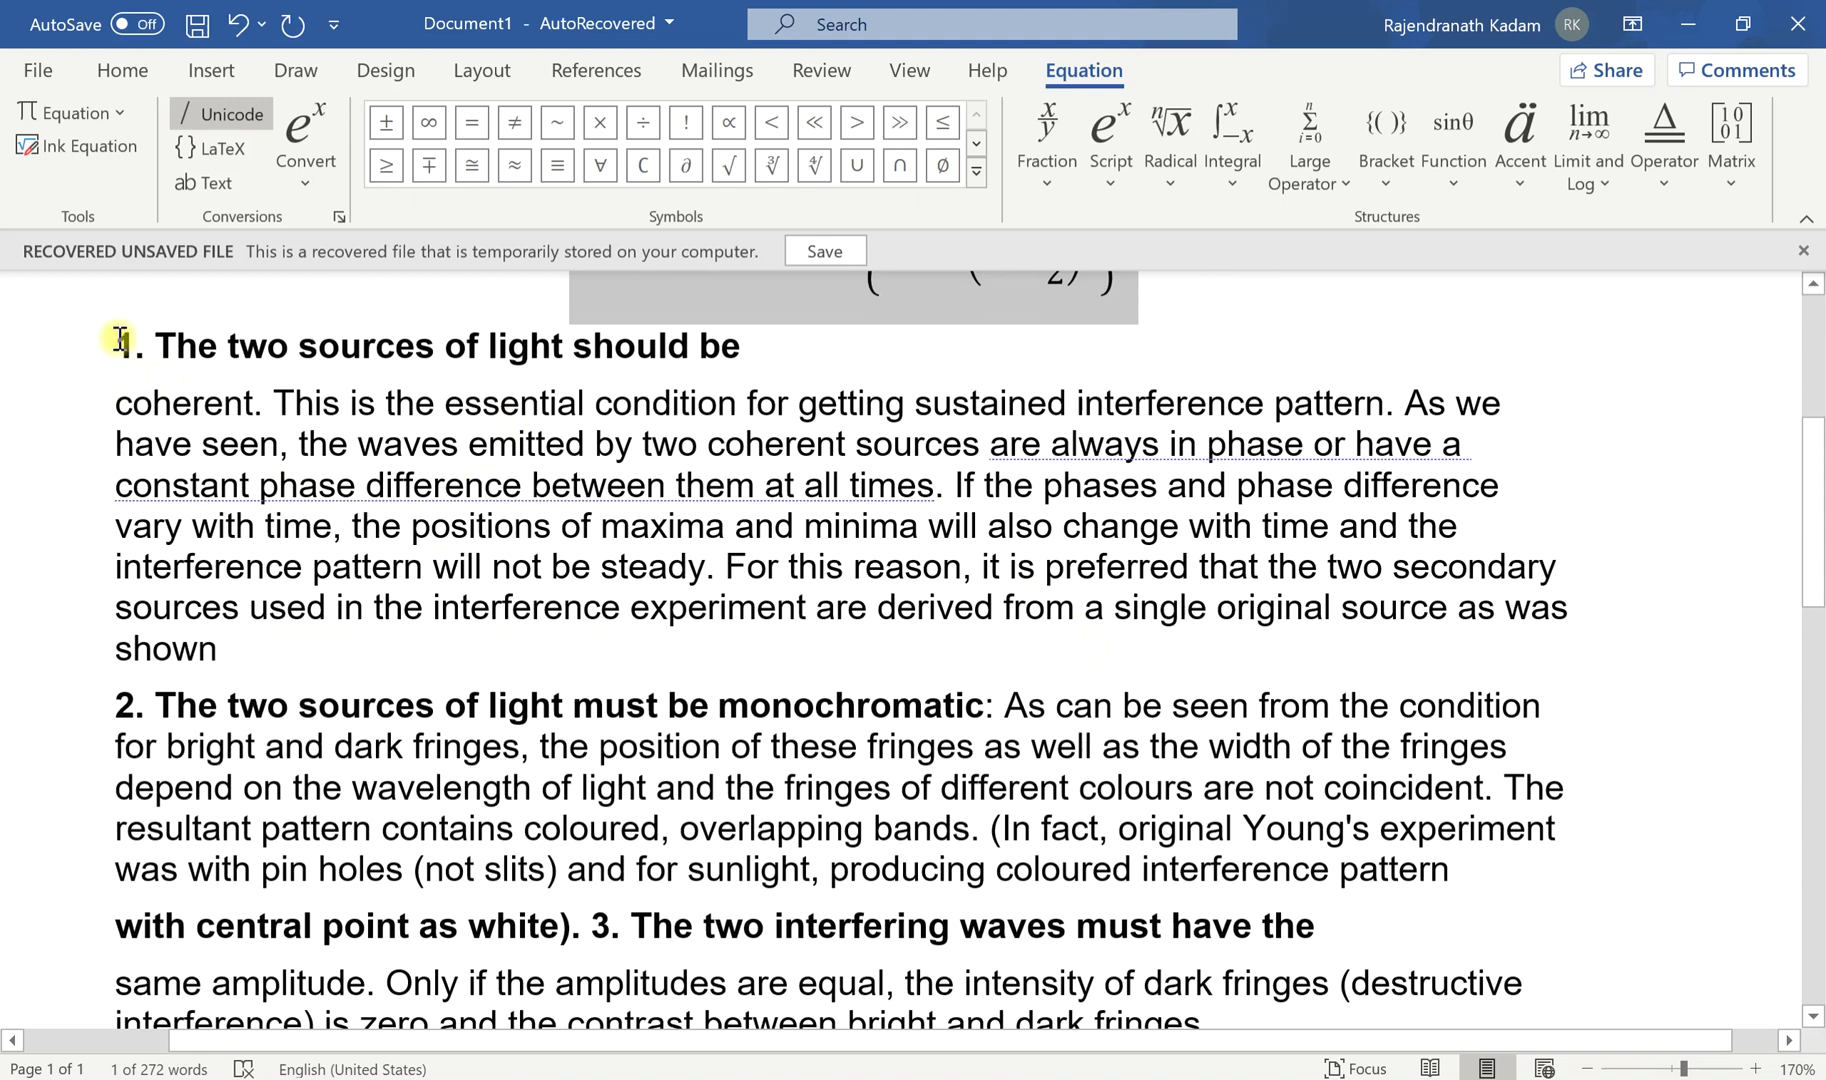
{"action": "left_click_drag", "start_coordinate": [120, 340], "coordinate": [278, 645]}
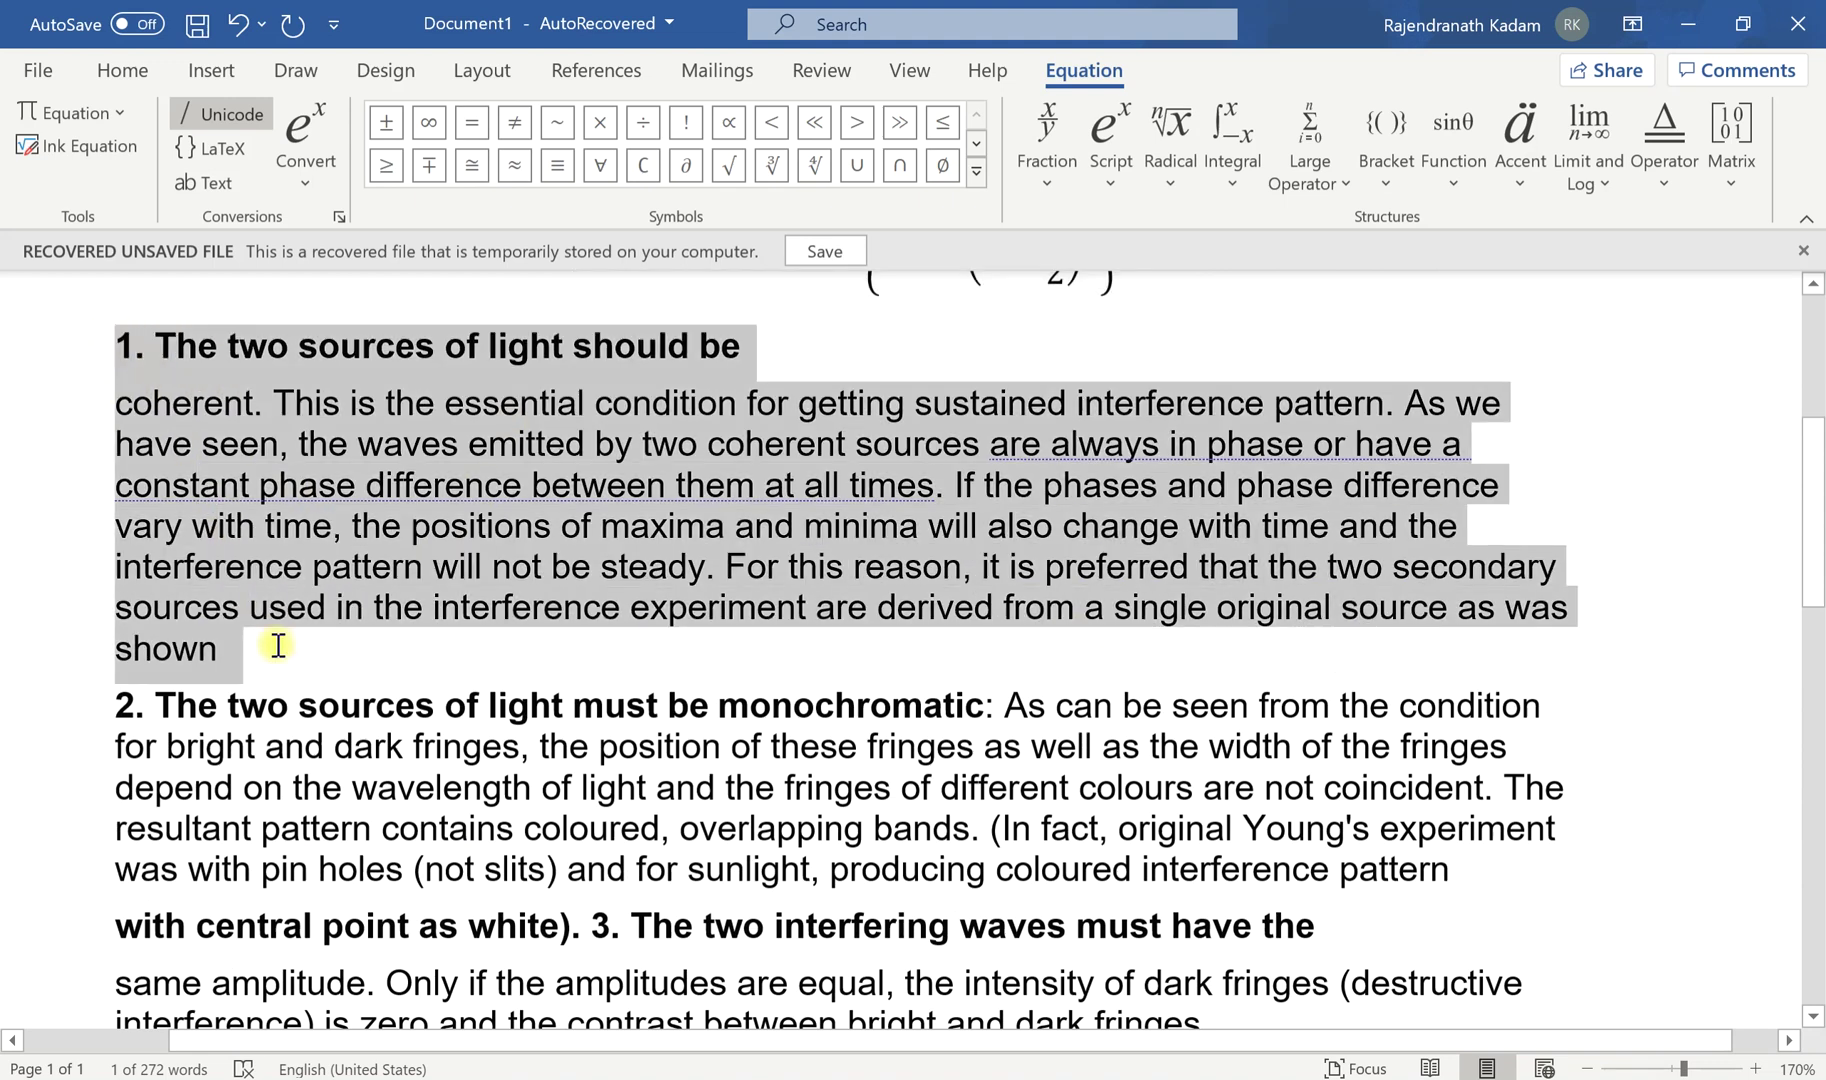
{"action": "right_click", "coordinate": [305, 504]}
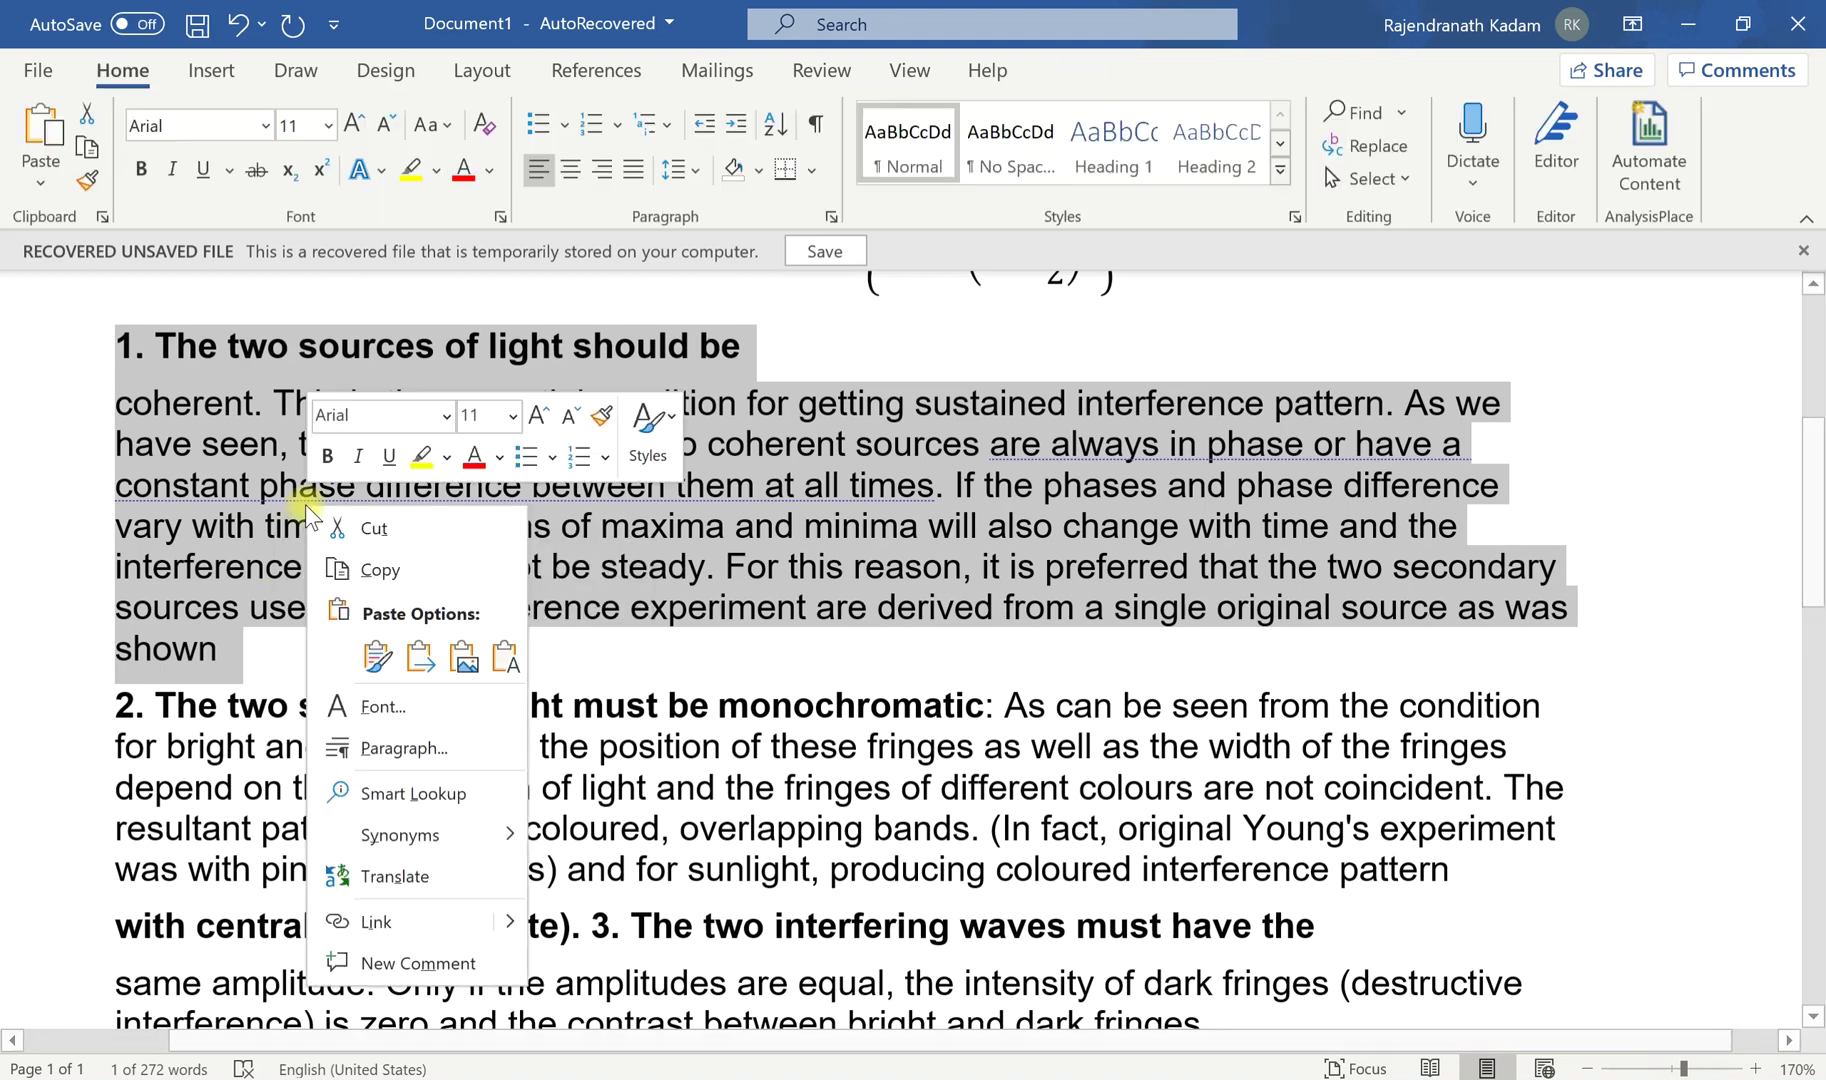
{"action": "left_click", "coordinate": [375, 572]}
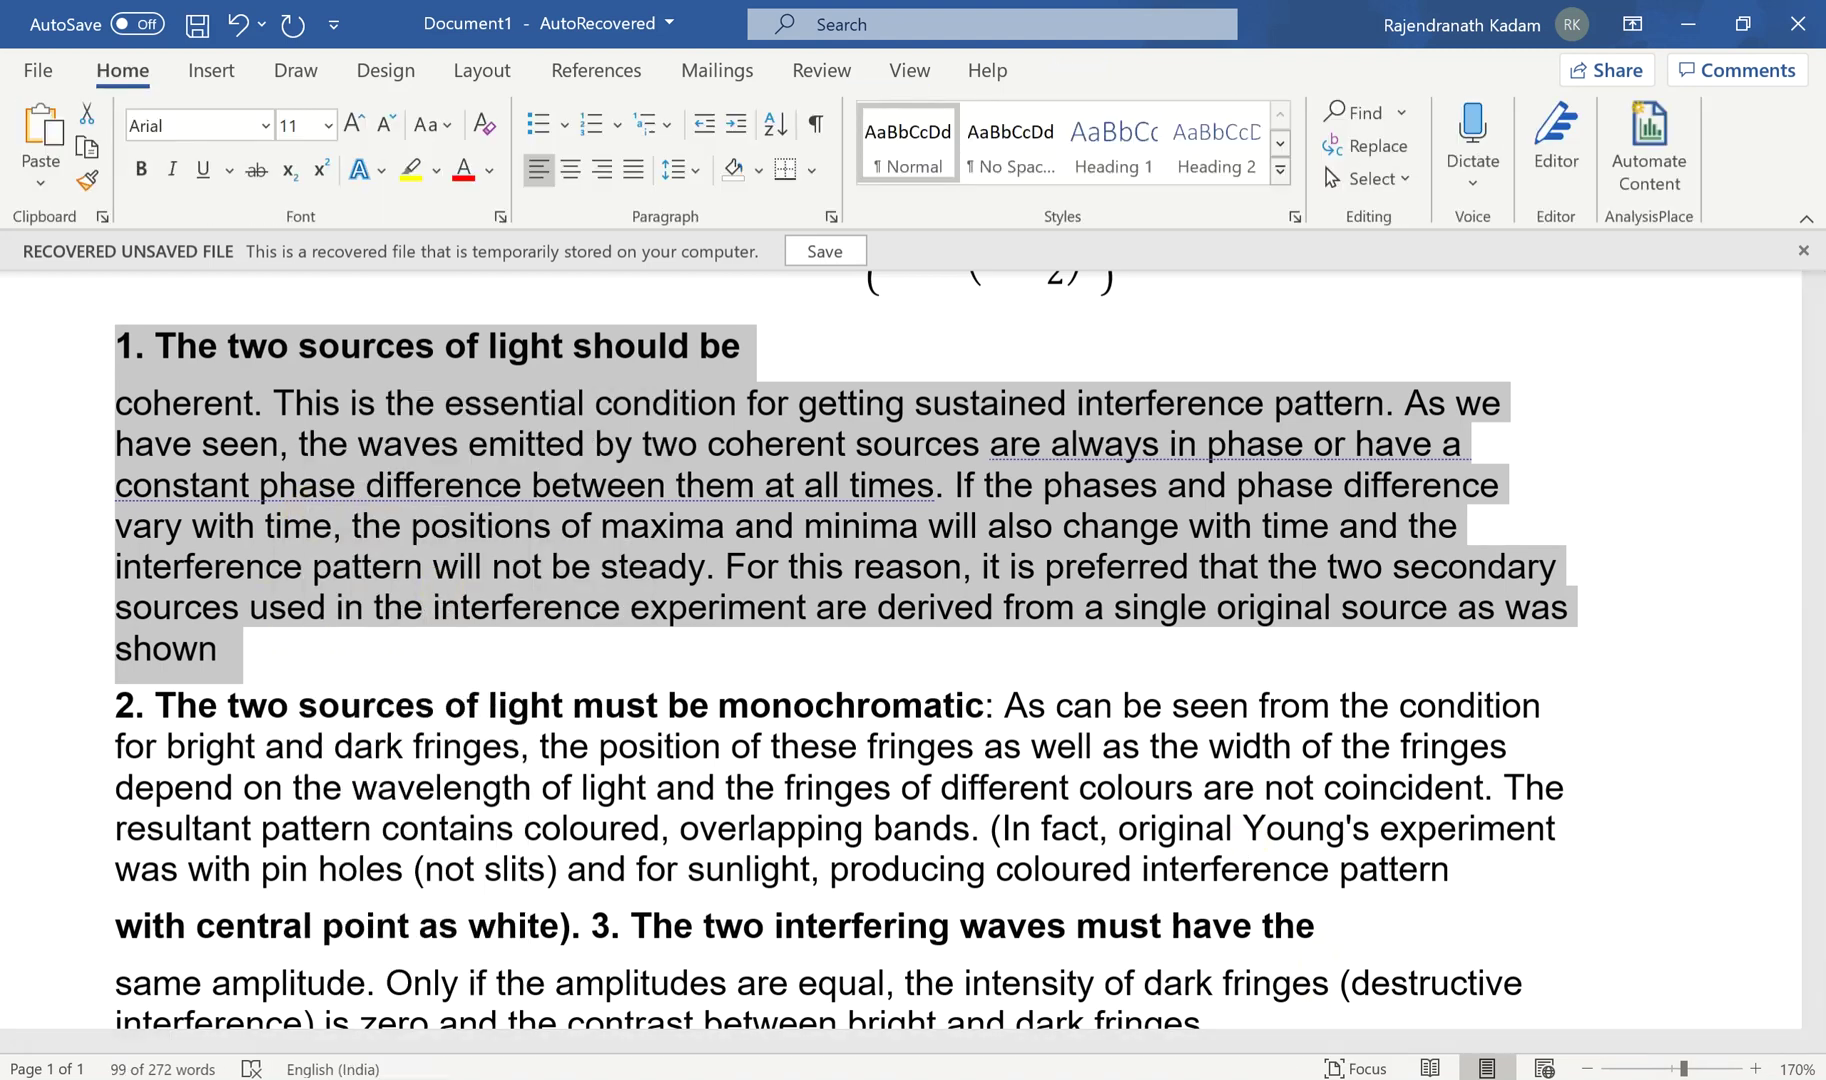
Switch to PowerPoint and paste the copied point 1 text onto the slide below the equation
{"action": "key", "text": "alt+Tab"}
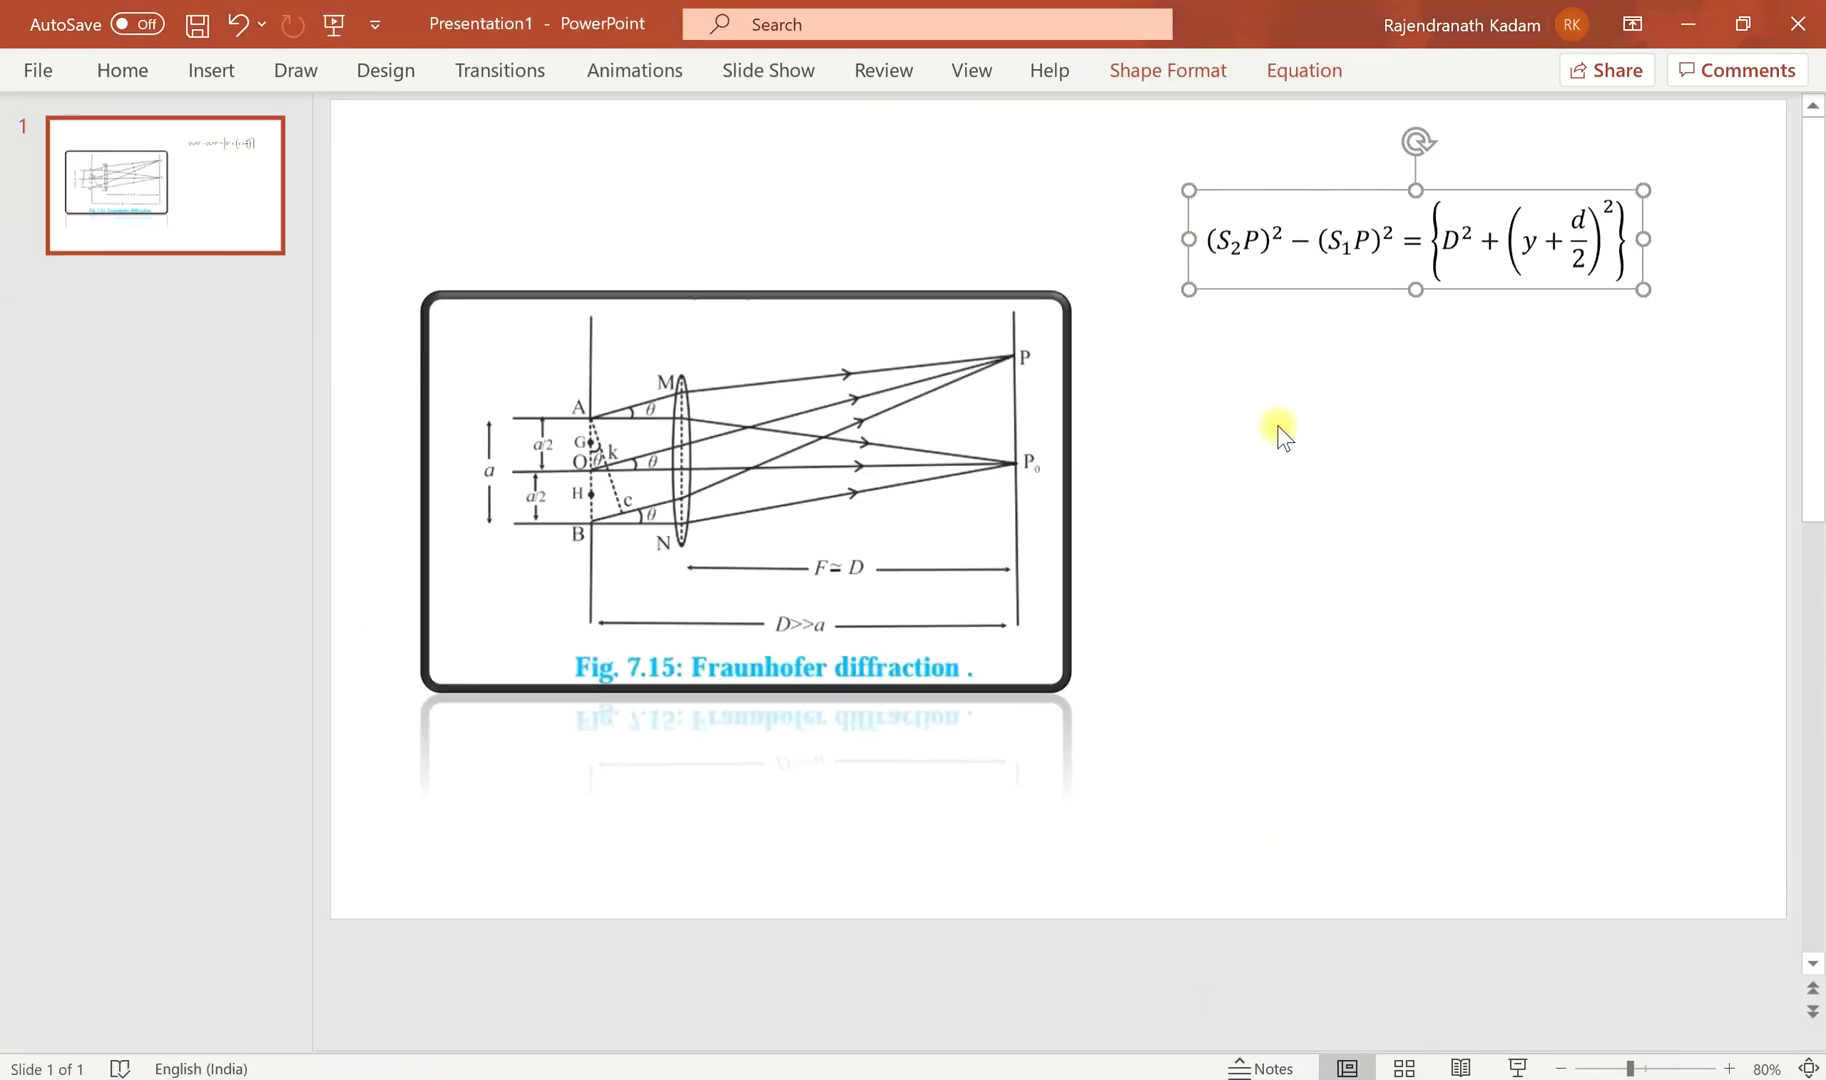
{"action": "right_click", "coordinate": [1283, 437]}
{"action": "left_click", "coordinate": [1343, 493]}
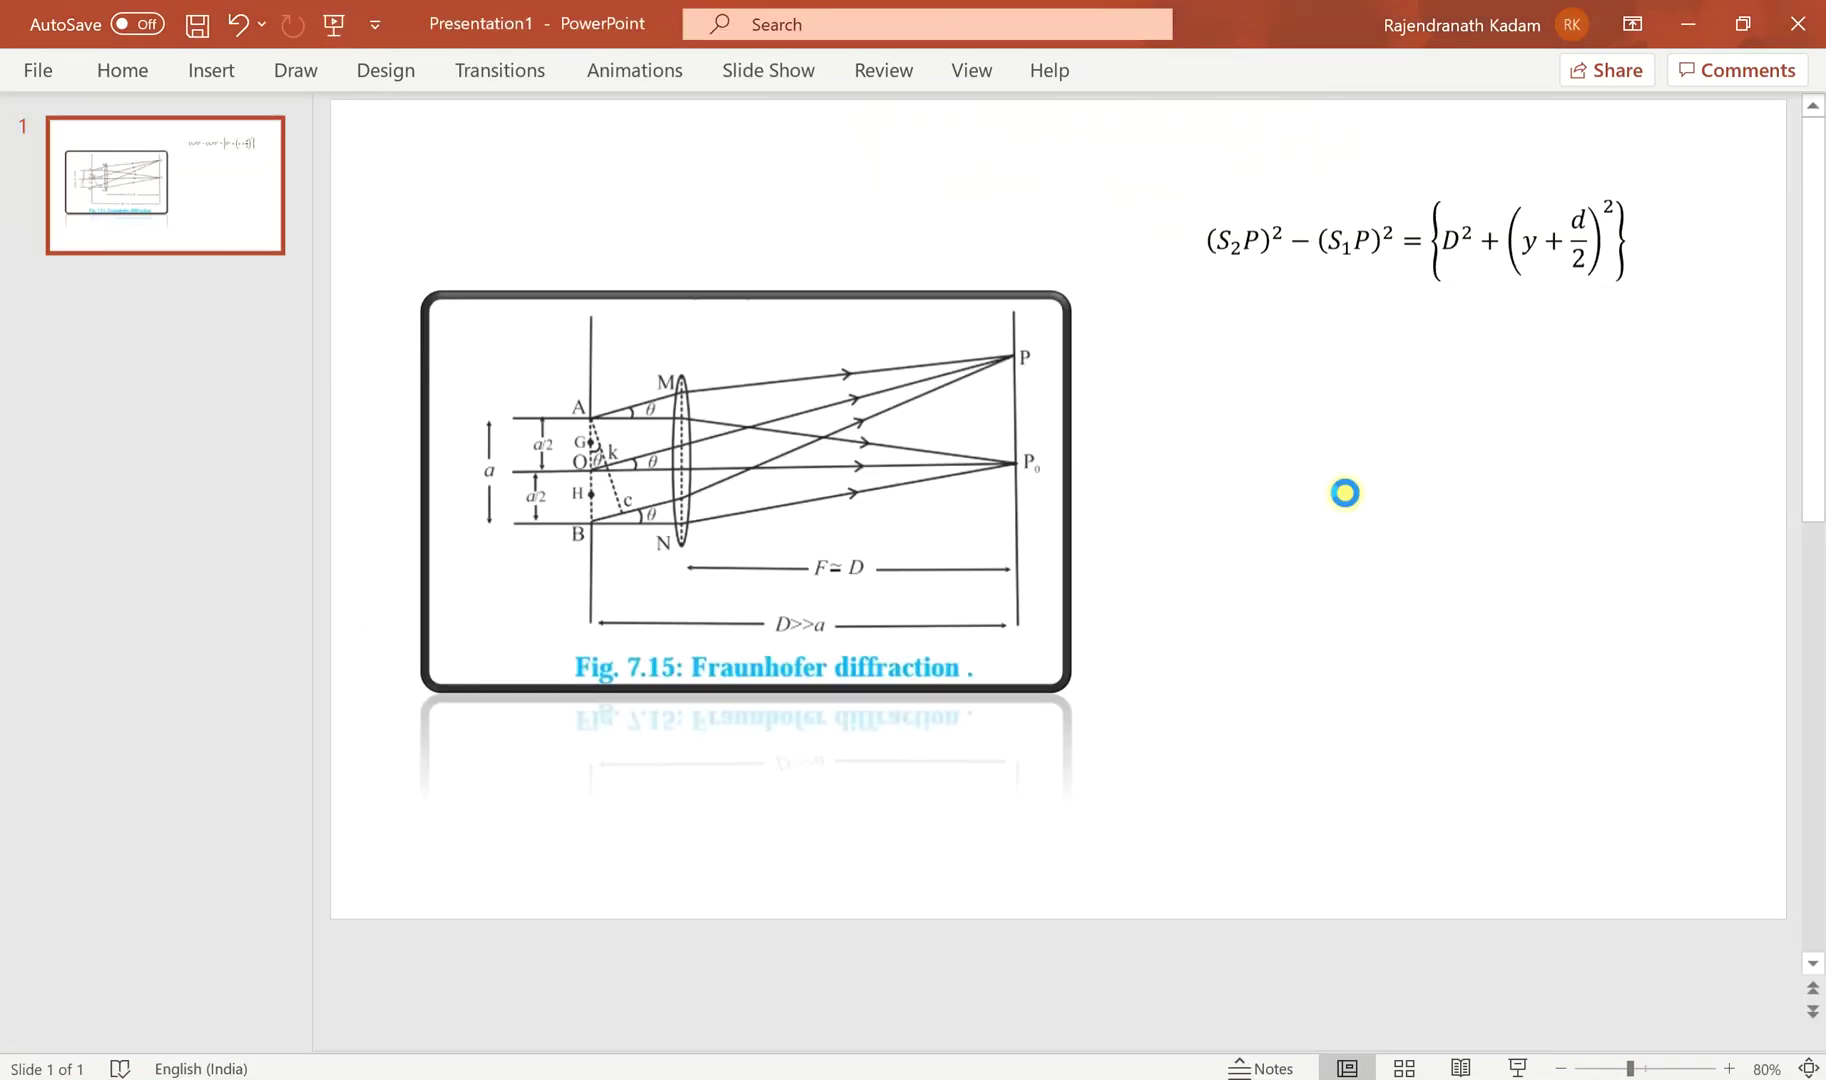